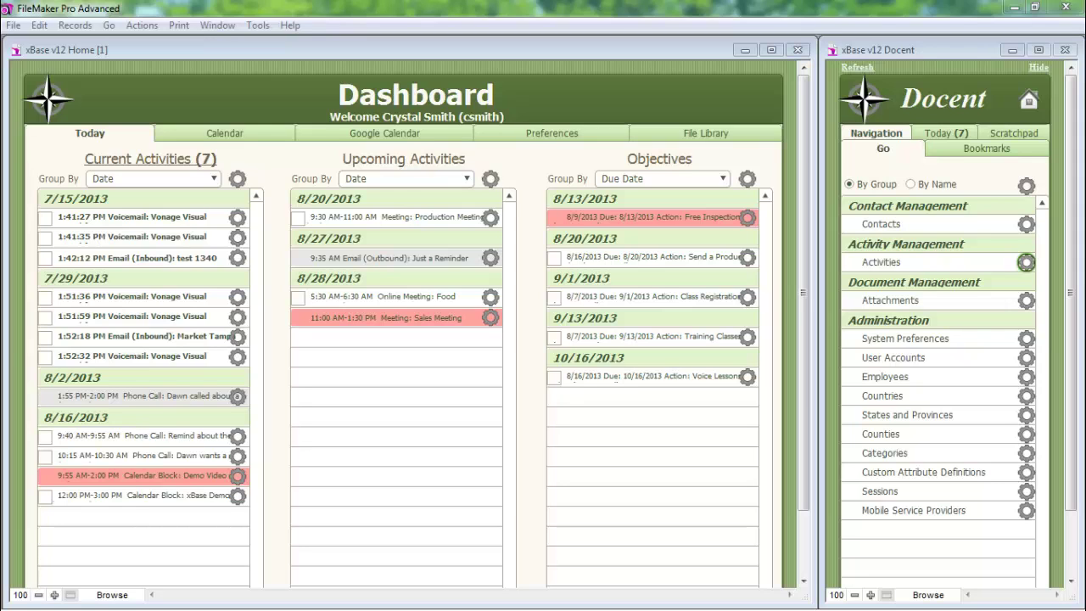
- Switch the Dashboard to its Calendar view, showing Friday, August 16, 2013
click(232, 134)
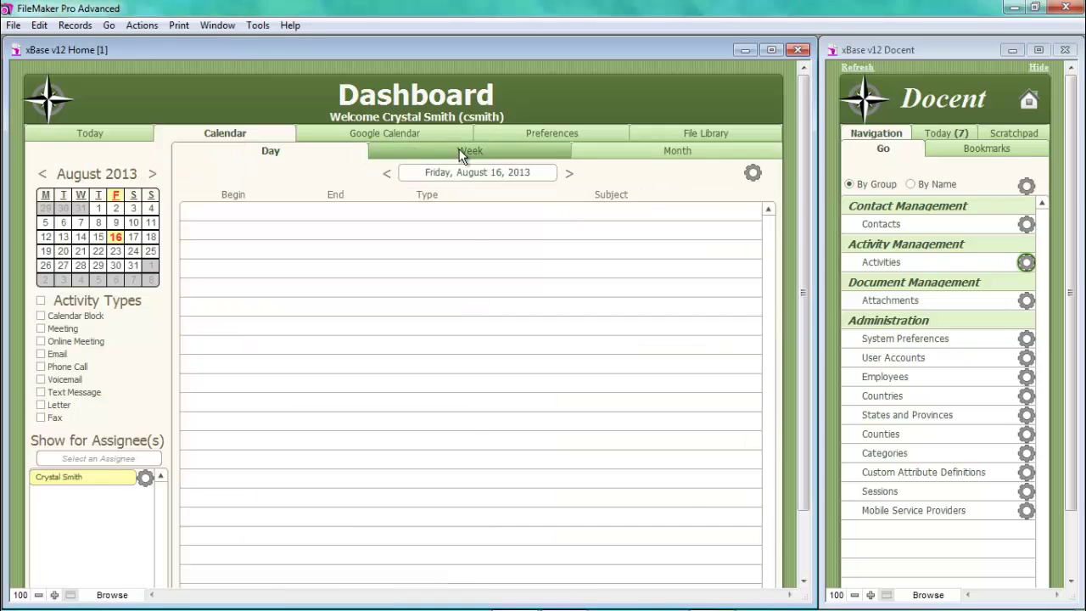
- Browse the calendar in Week and Month views, then show the Google Calendar sign-in page
click(513, 151)
click(628, 160)
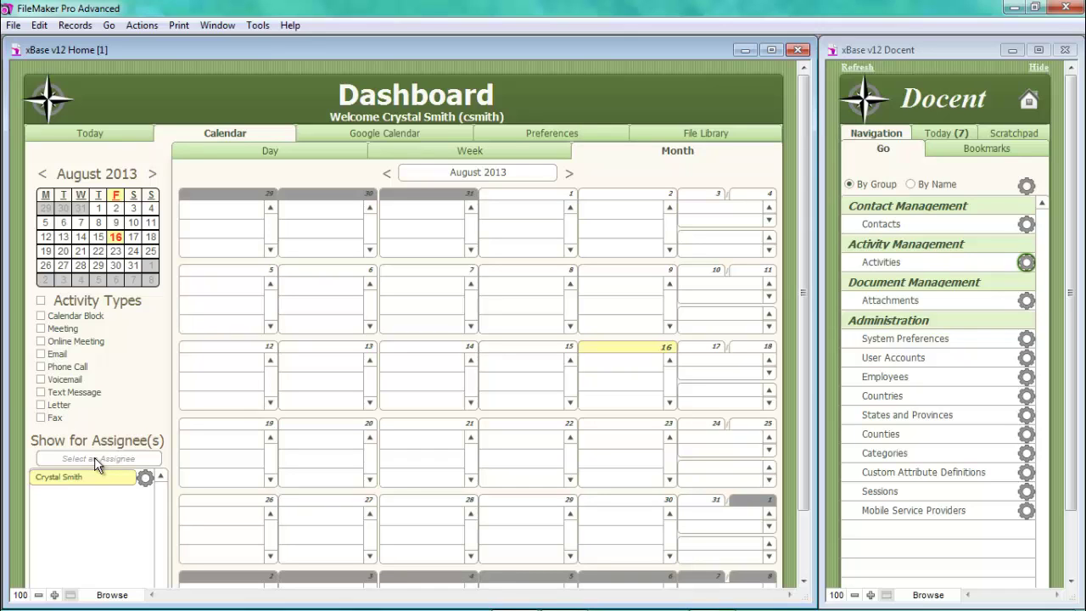
click(373, 137)
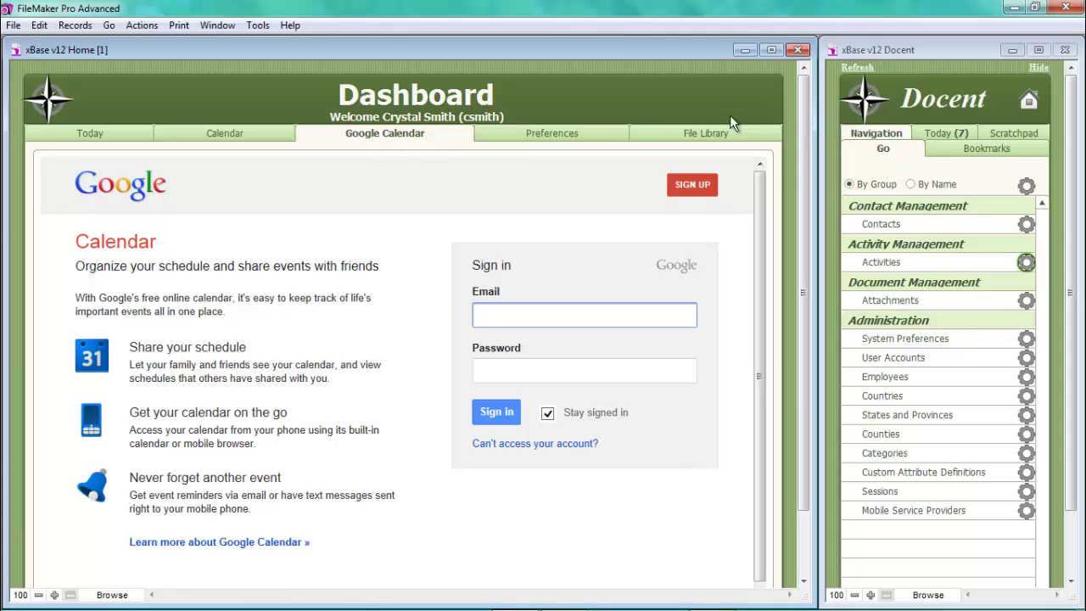
- Step the Docent panel through Today (7), Upcoming and Objectives lists
click(947, 133)
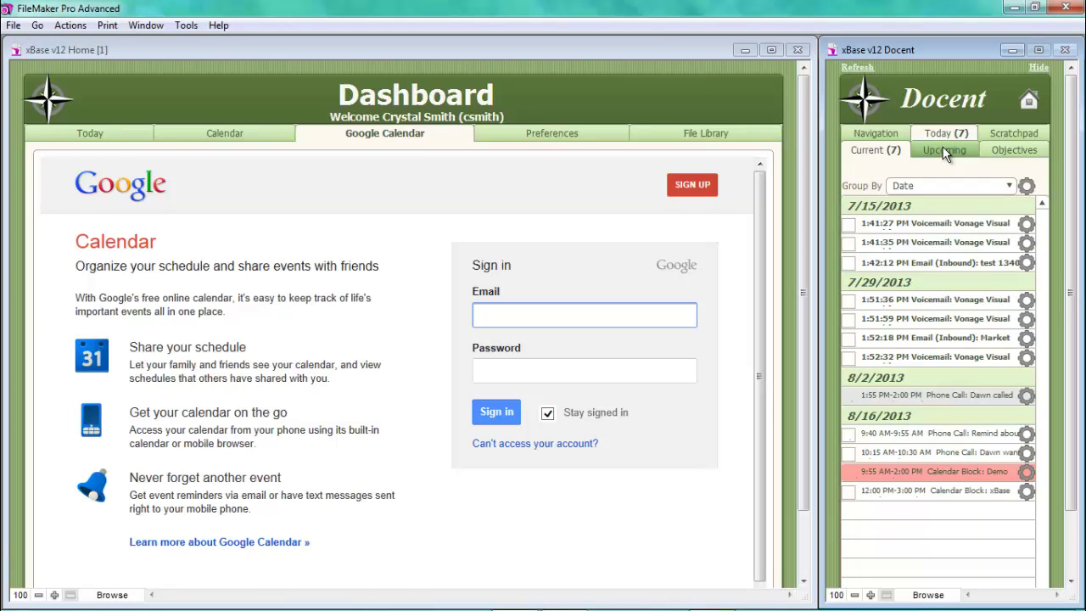
click(945, 151)
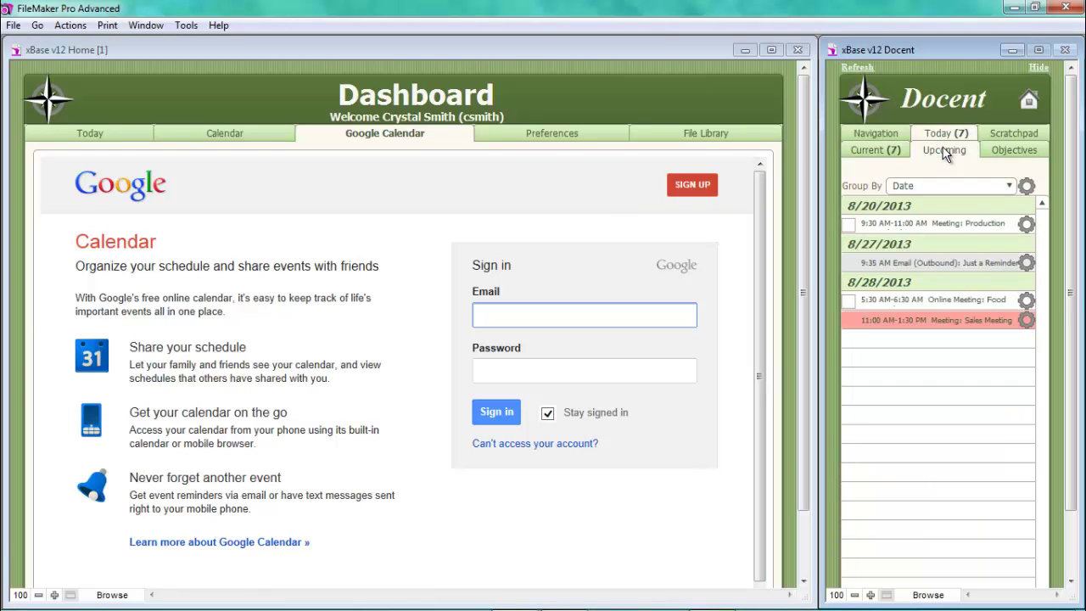
click(1014, 152)
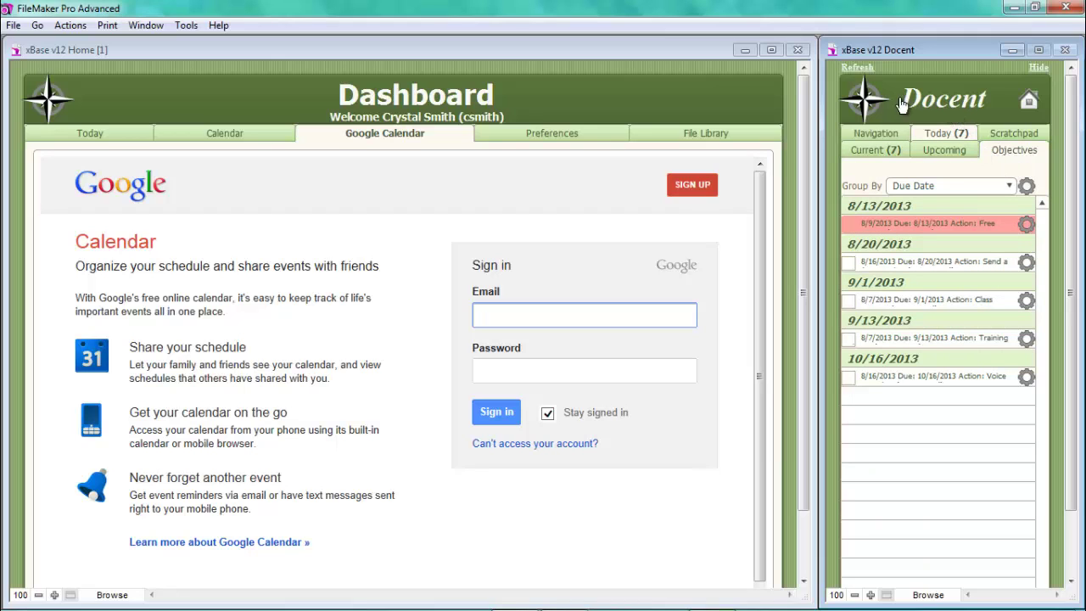
- Toggle the Dashboard between Today and Calendar, ending on the August 2013 month calendar
click(269, 136)
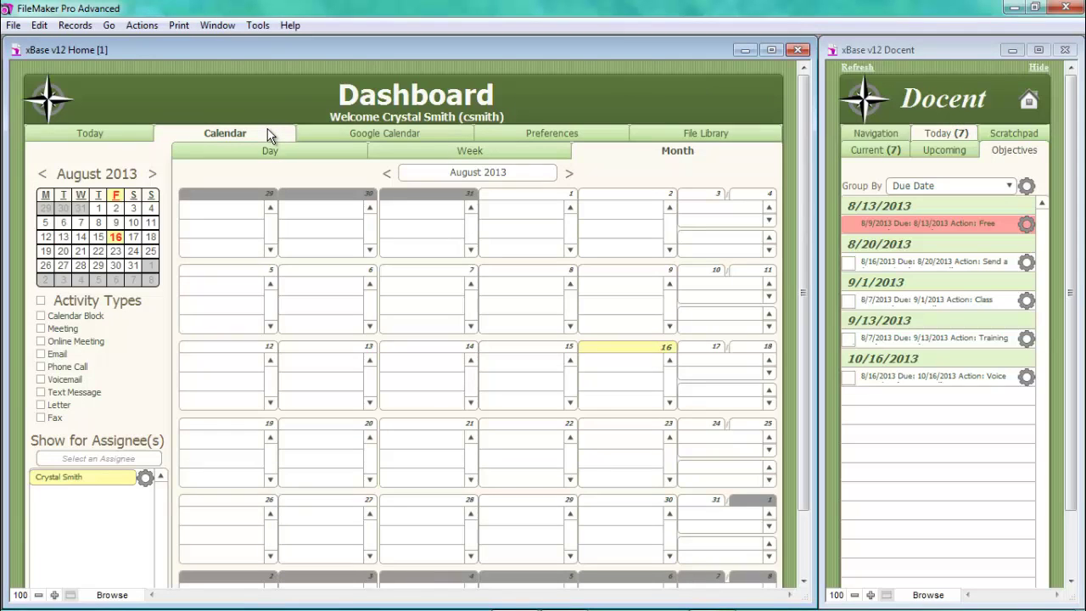
click(115, 135)
click(188, 131)
click(113, 130)
click(207, 134)
- Go to Contacts and search by name, finding 1 matching record of 24
click(1033, 104)
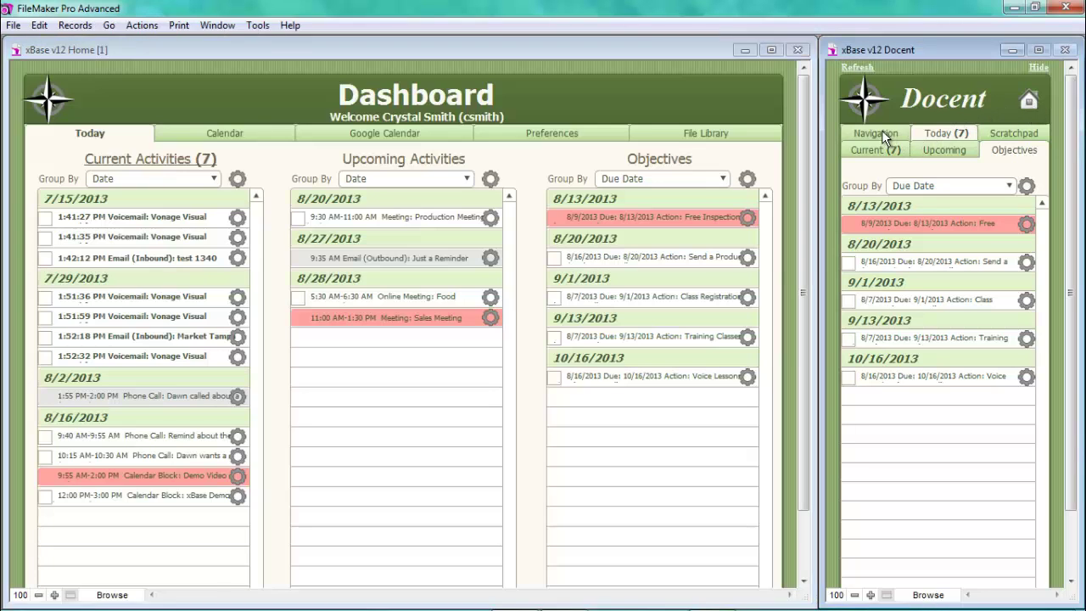
click(882, 130)
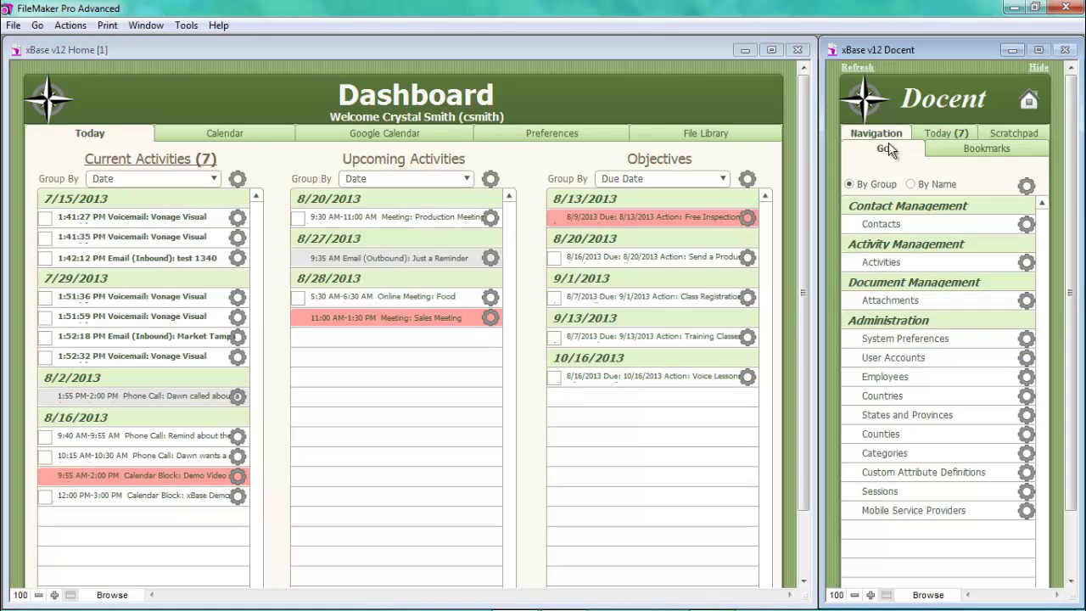
click(965, 228)
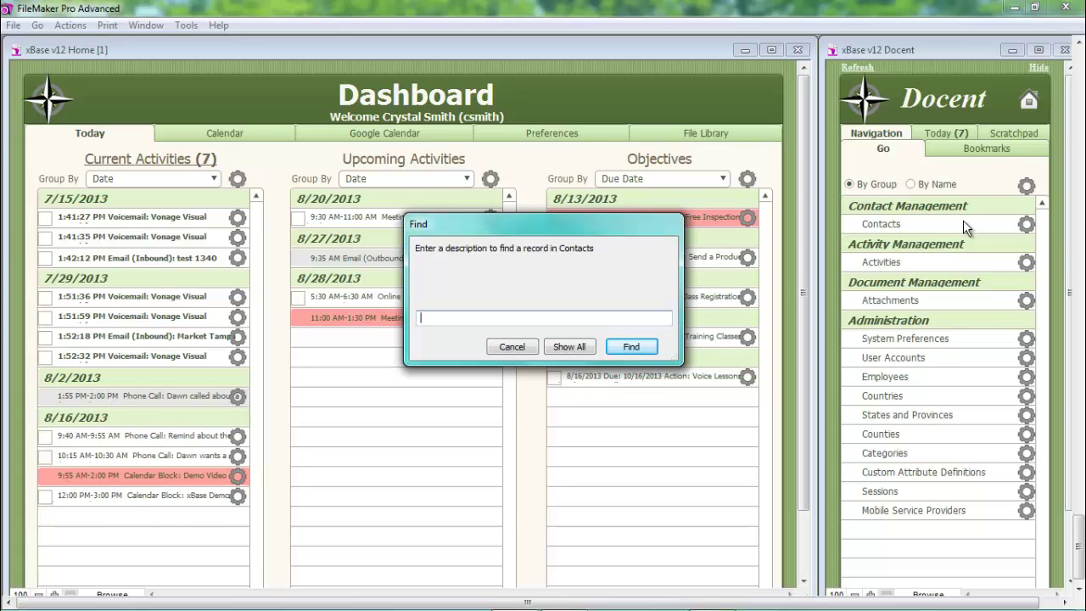
text(Car)
key(Return)
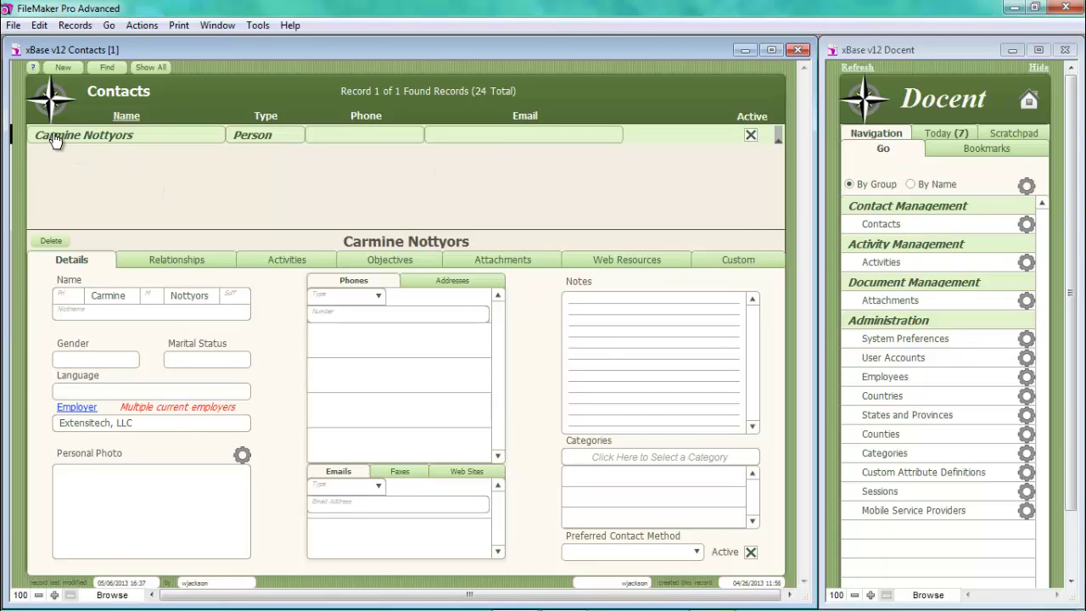
- Create a new blank contact record in the Contacts layout
click(64, 68)
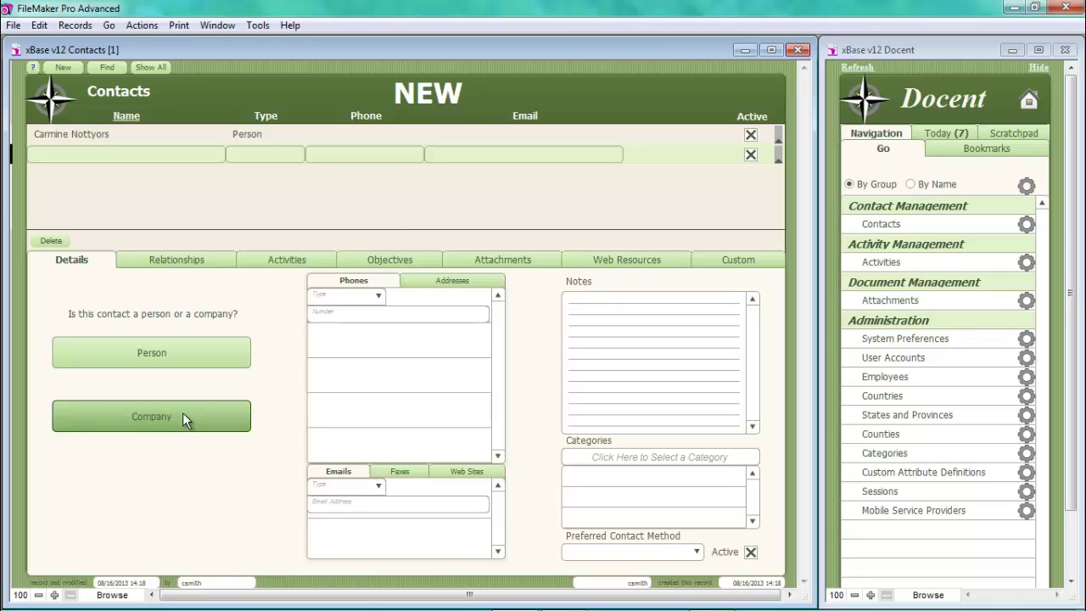
- Make the contact a Person with first and last name, Female, Married, English
click(168, 360)
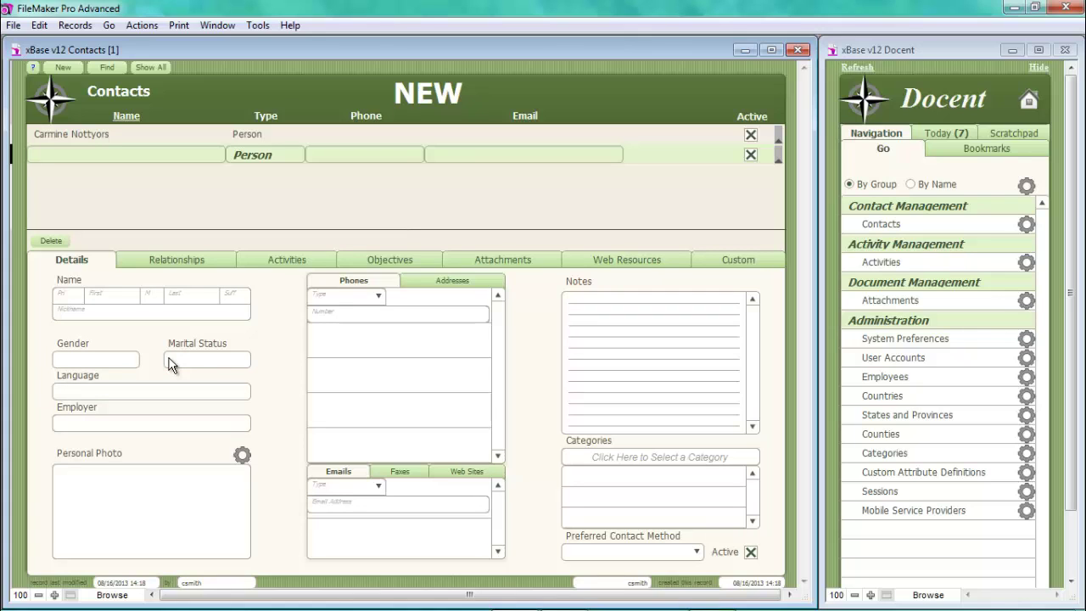
click(108, 299)
text(Carm)
text(ie)
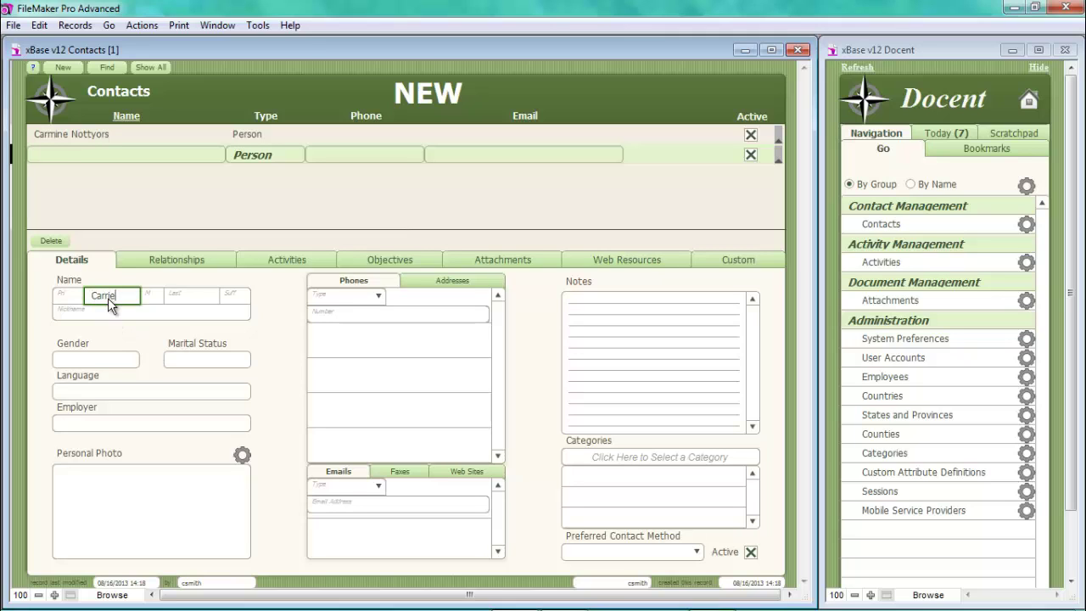
key(Tab)
key(Tab)
text(Lot)
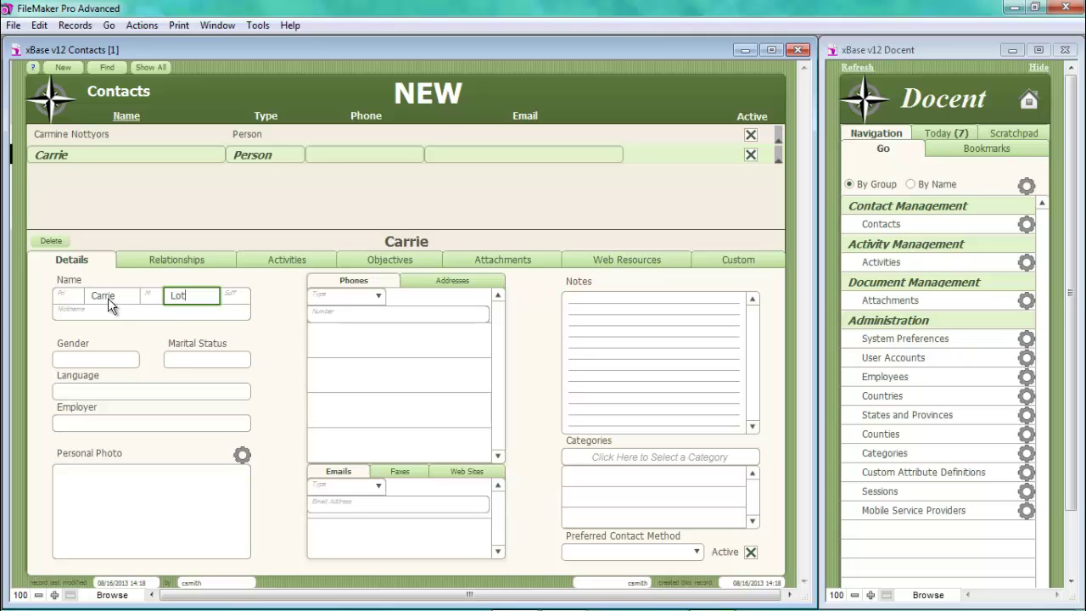
text(zofstuff)
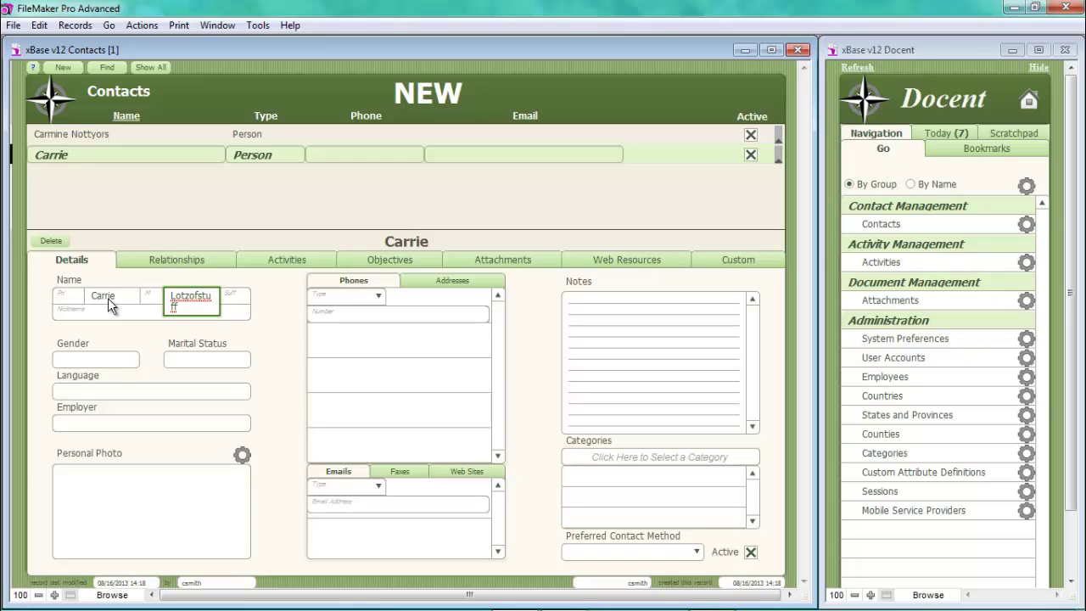
key(Tab)
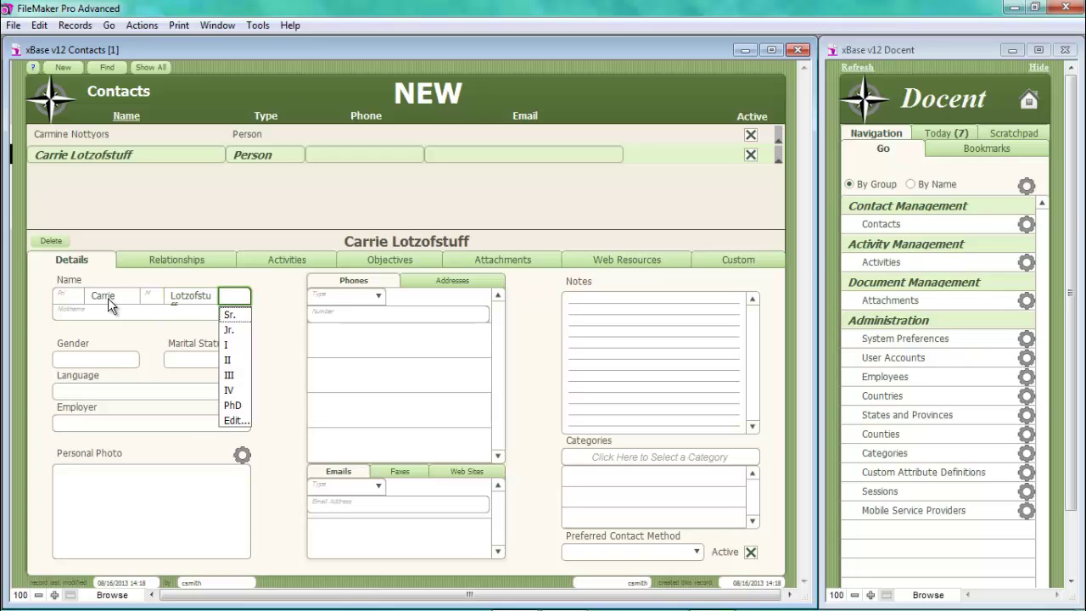
key(Tab)
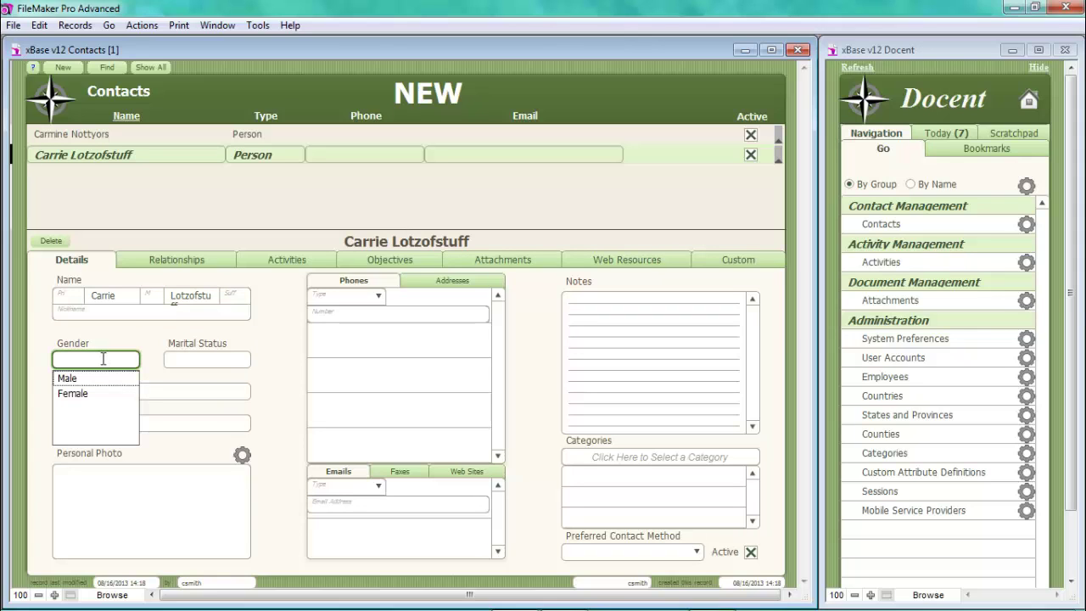
click(96, 396)
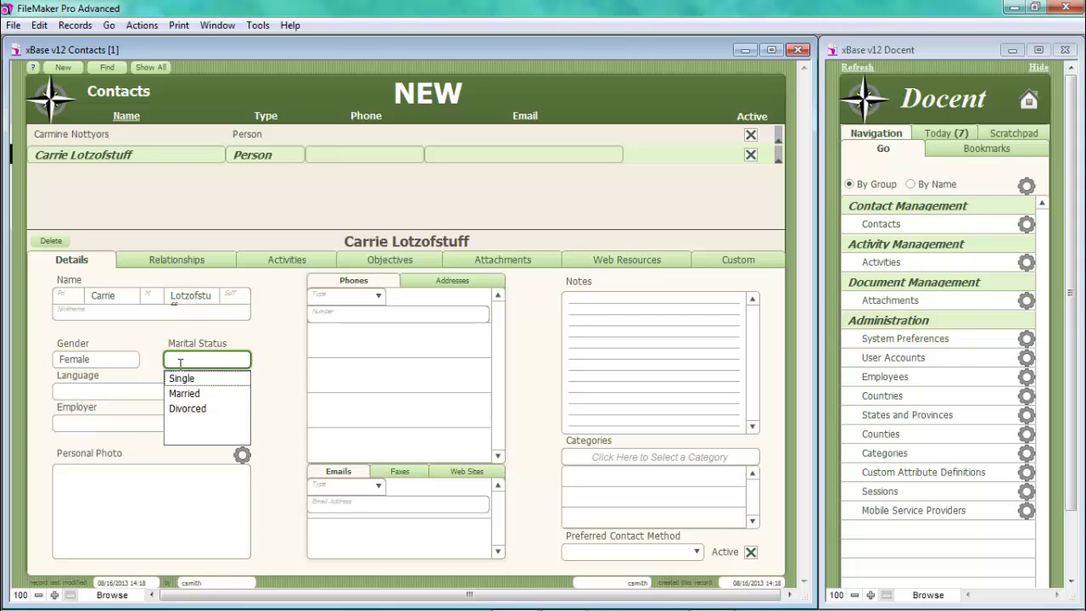
click(186, 394)
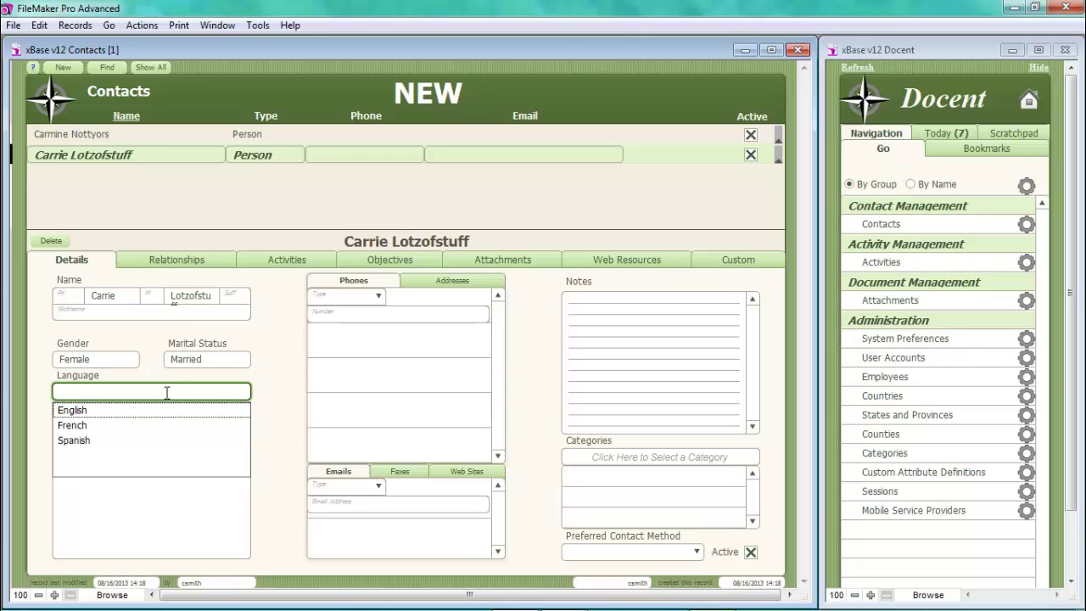
click(110, 409)
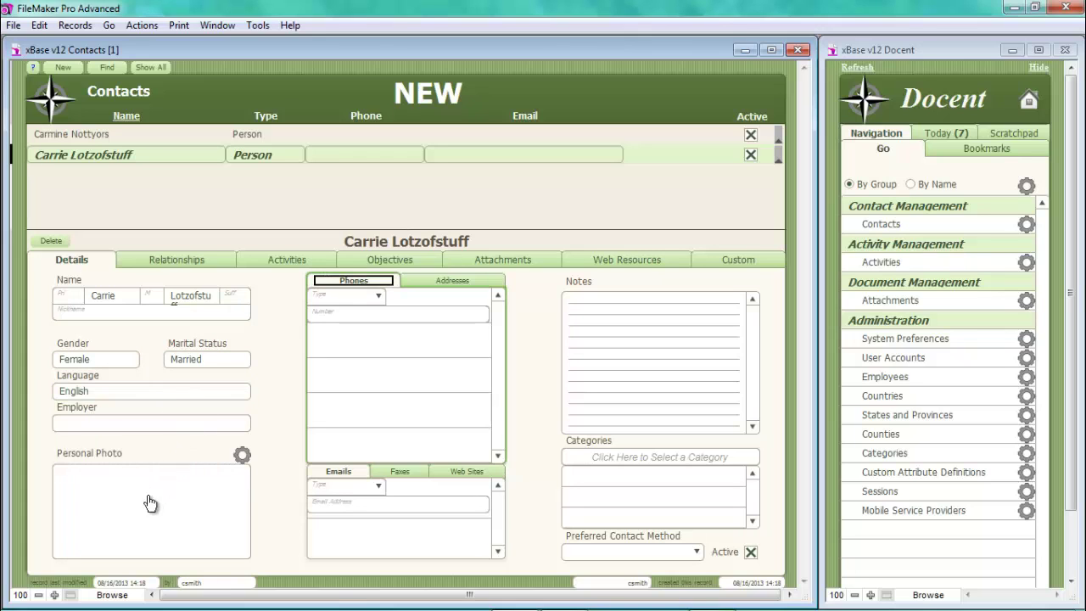
- Add the contact's phone number with type Business
click(341, 303)
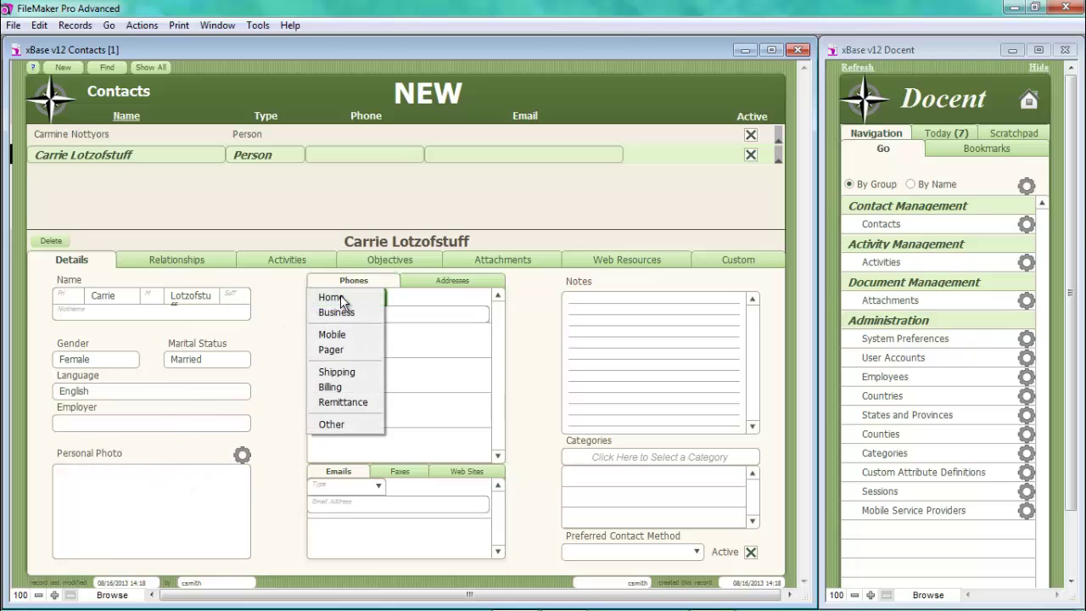
click(338, 311)
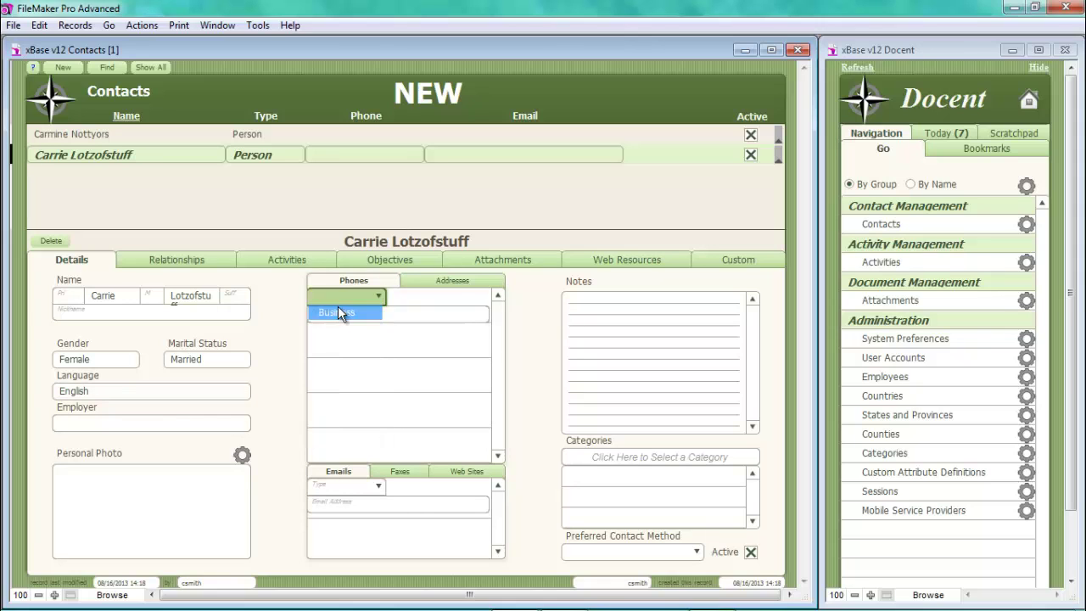
click(339, 316)
text(55)
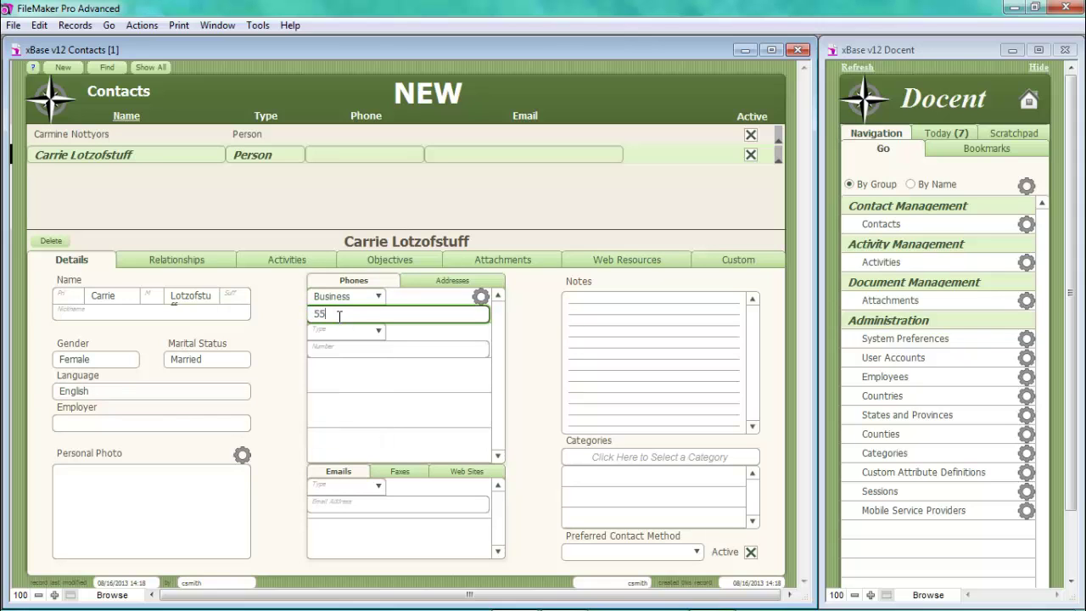
text(52341234)
- Enter a Home address on the Addresses tab with street, city and postal code
click(449, 285)
click(379, 297)
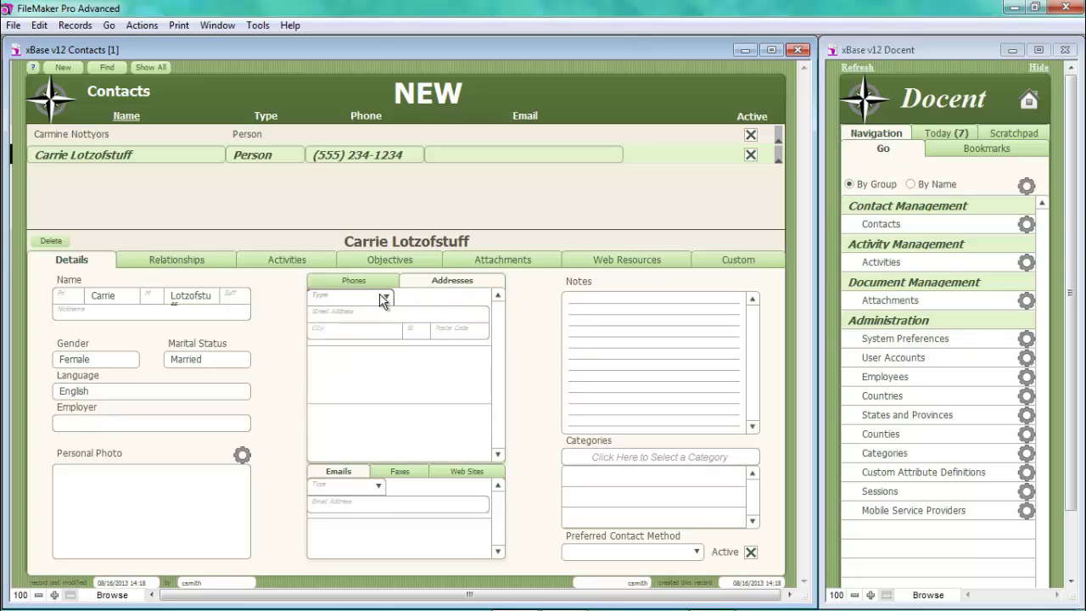
click(338, 313)
click(337, 315)
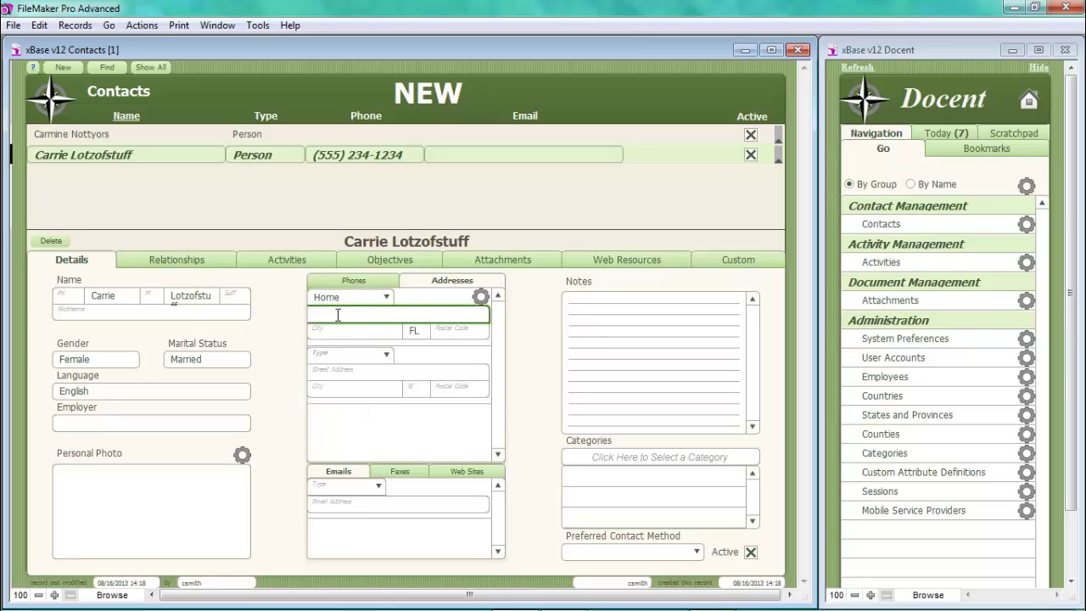
text(576 Strong Hands Lane)
click(345, 336)
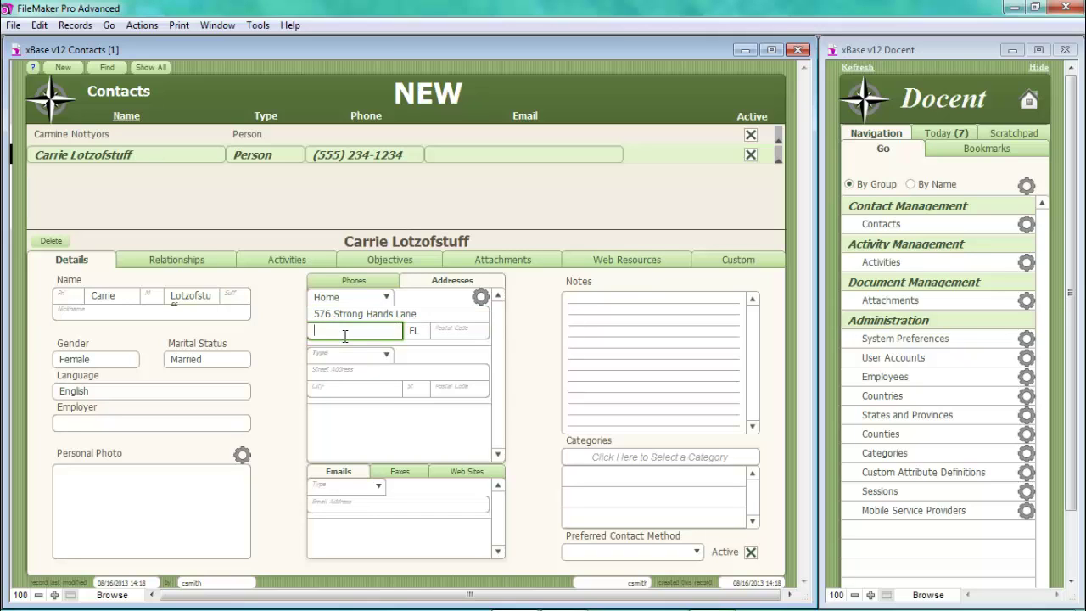
text(Big hands)
key(Tab)
key(Tab)
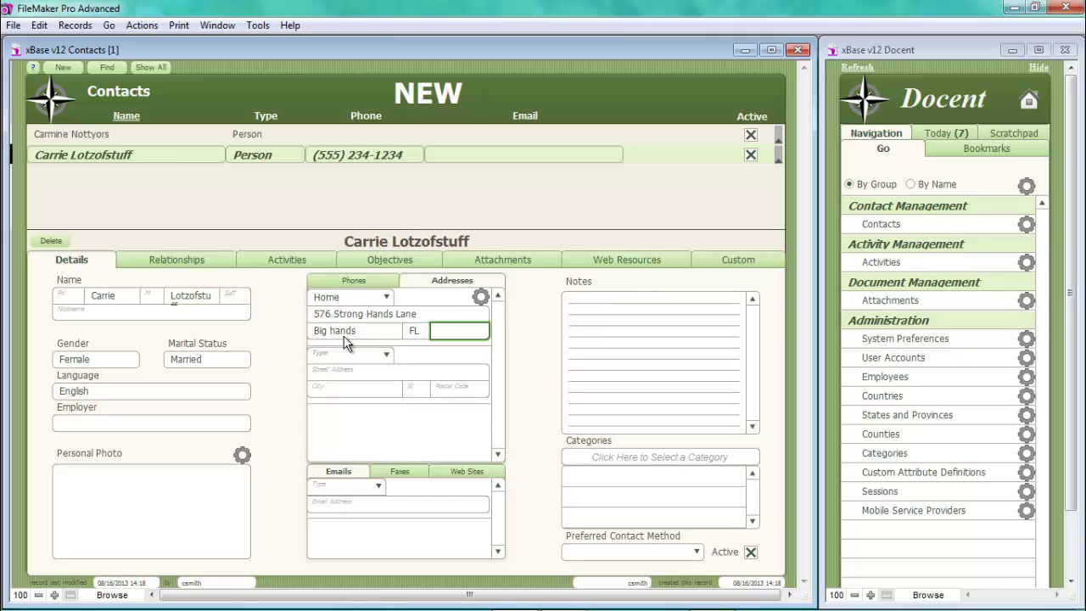
click(442, 331)
text(5768)
key(Tab)
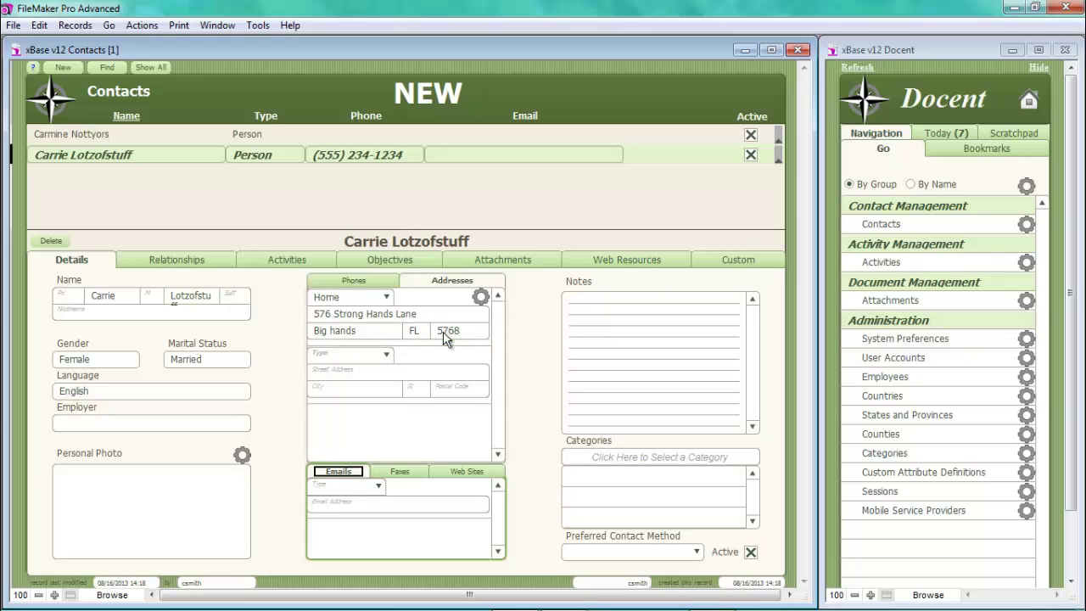
- Add the contact's e-mail address with type Personal
click(338, 481)
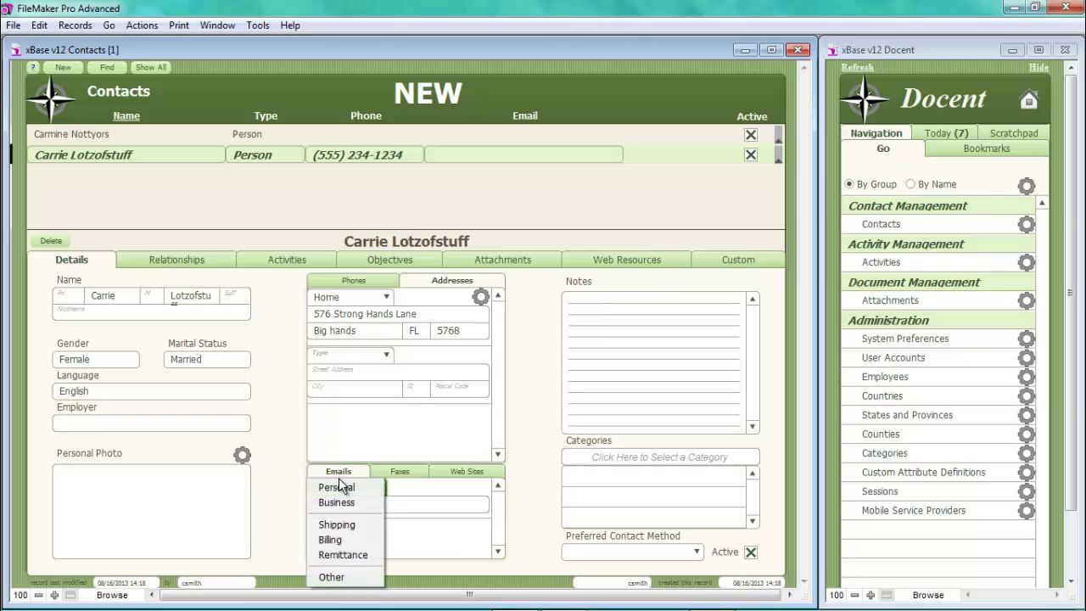
click(338, 489)
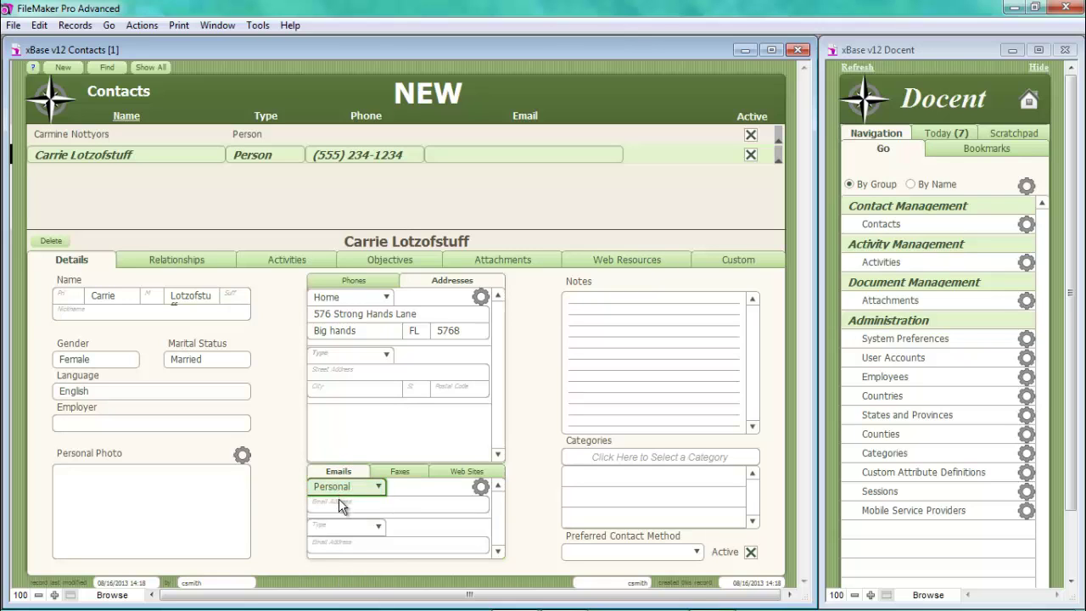
click(340, 506)
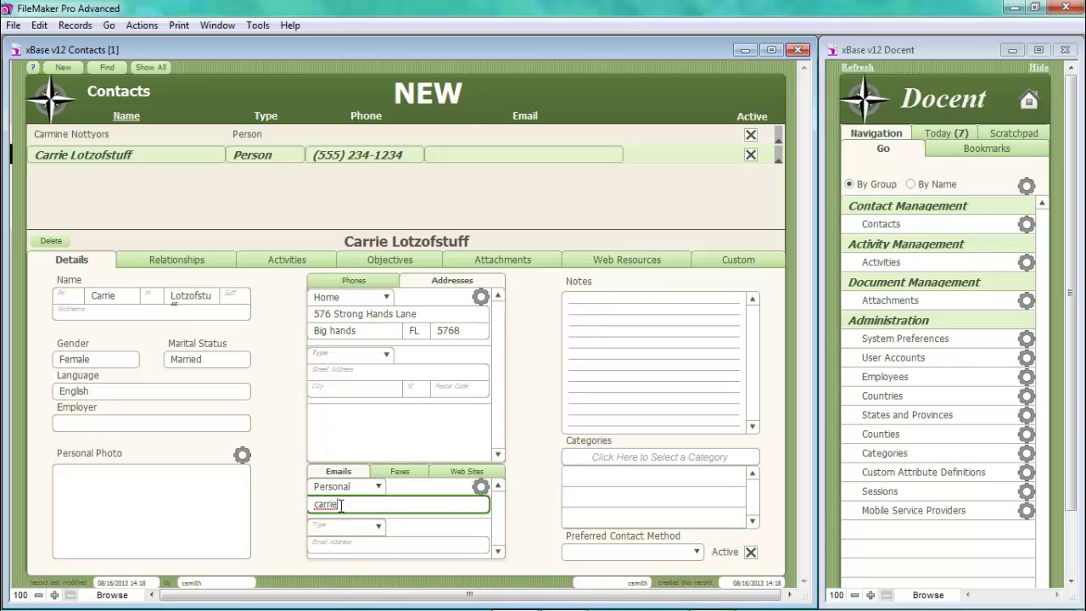
- Add Sales and Referral Program categories and set Email as preferred contact method
click(639, 462)
click(632, 457)
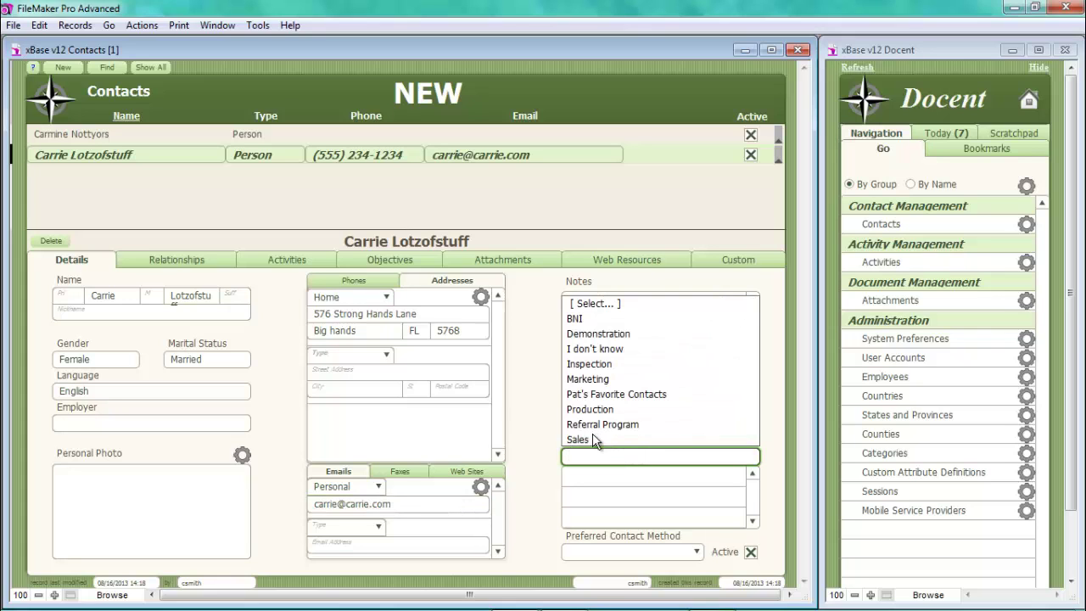
click(593, 439)
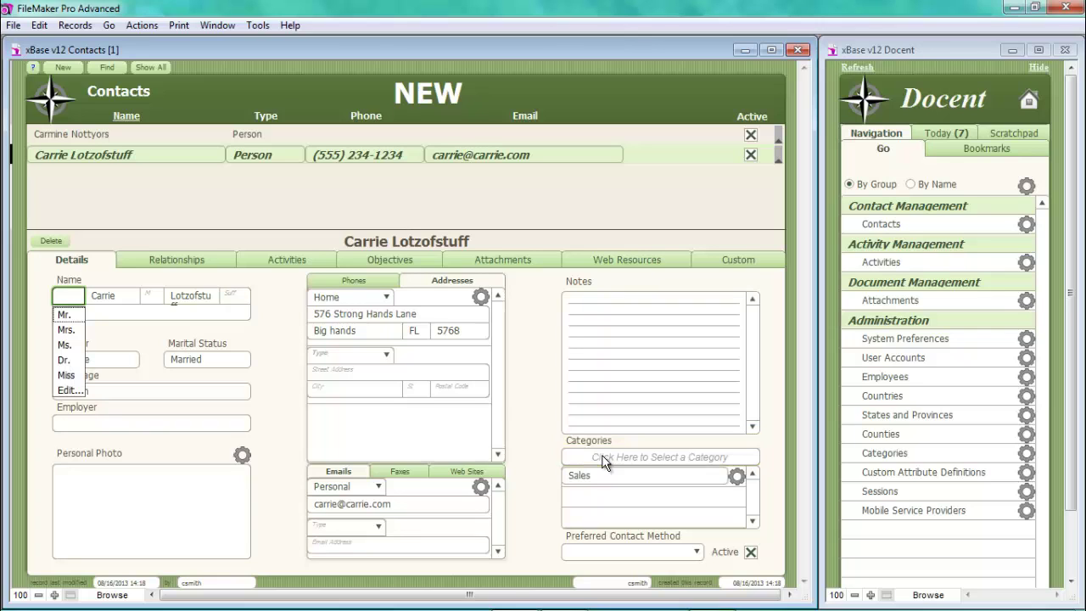
click(602, 456)
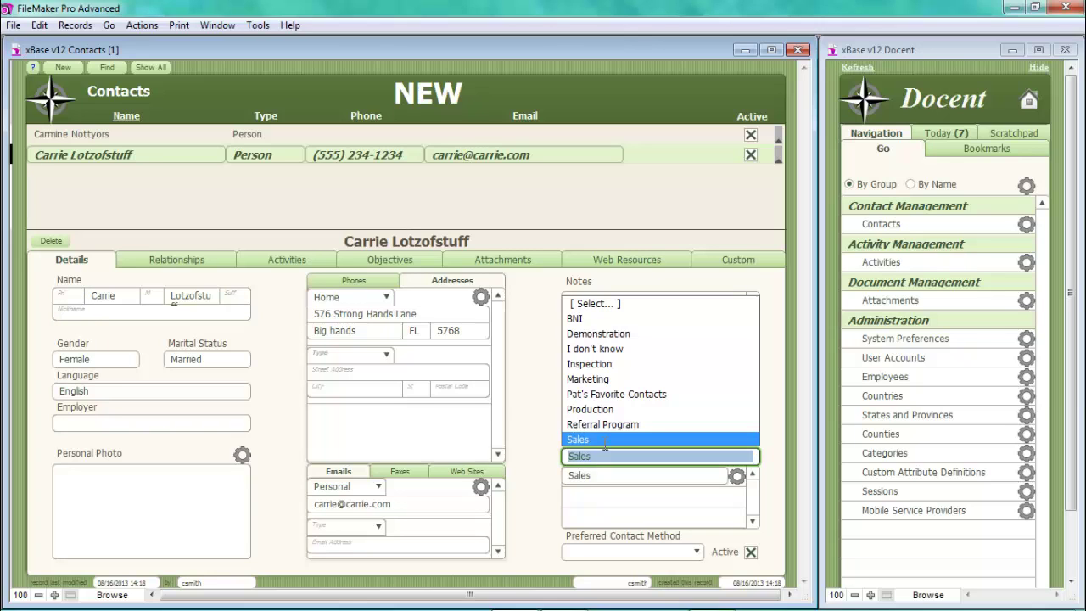
click(604, 427)
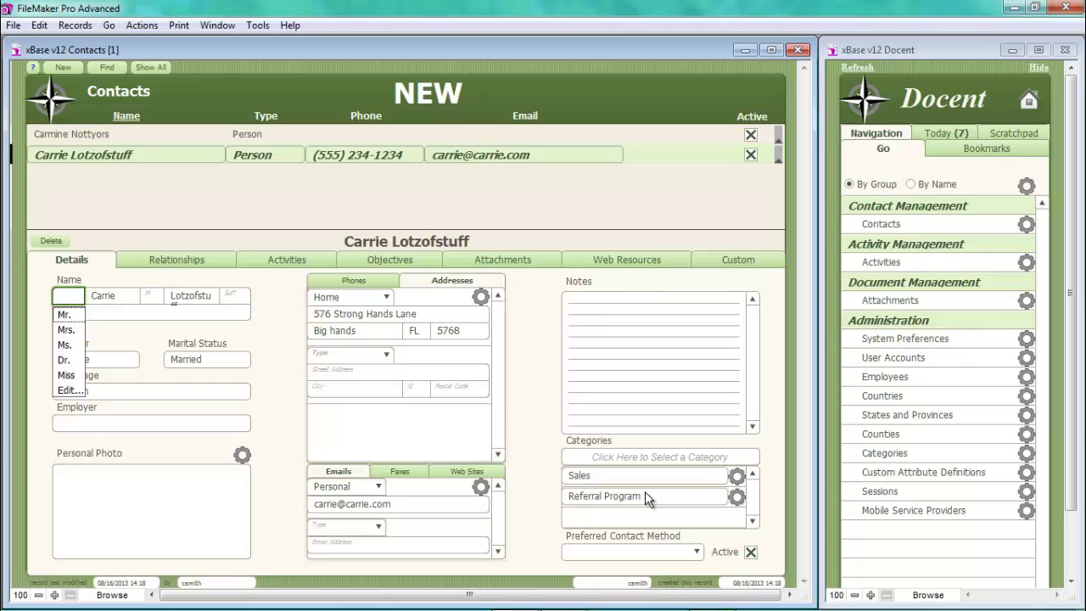
click(638, 551)
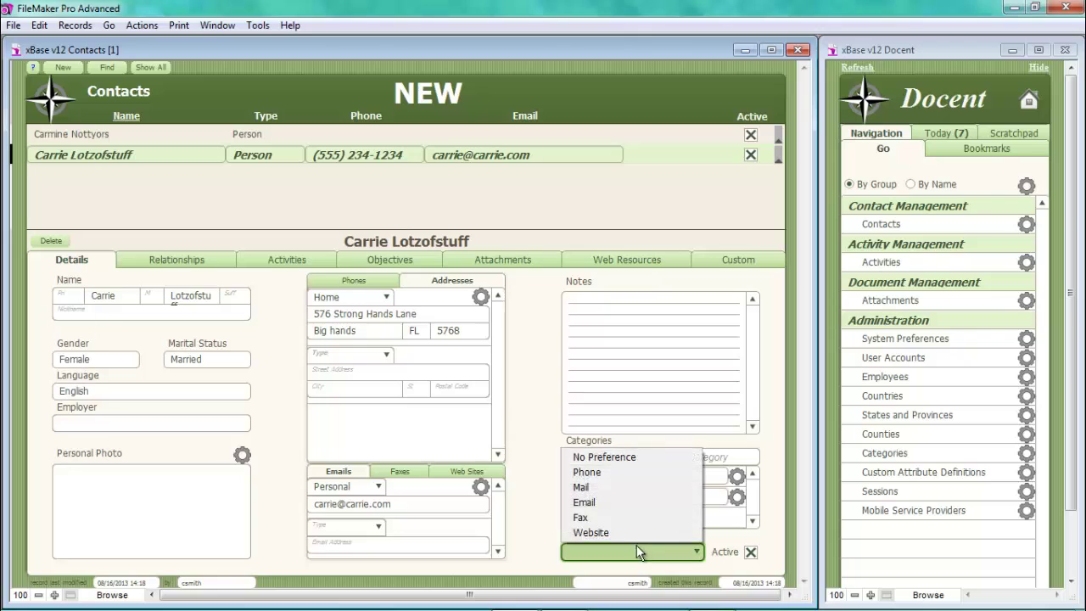
click(591, 503)
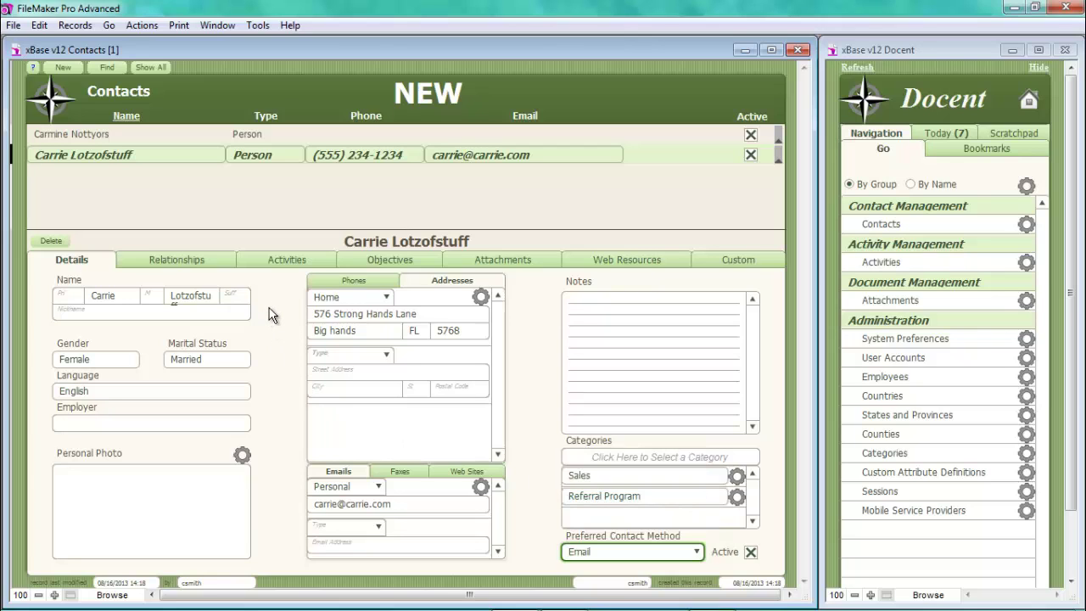
- On the Relationships tab, link an existing contact as a related contact
click(200, 262)
click(163, 312)
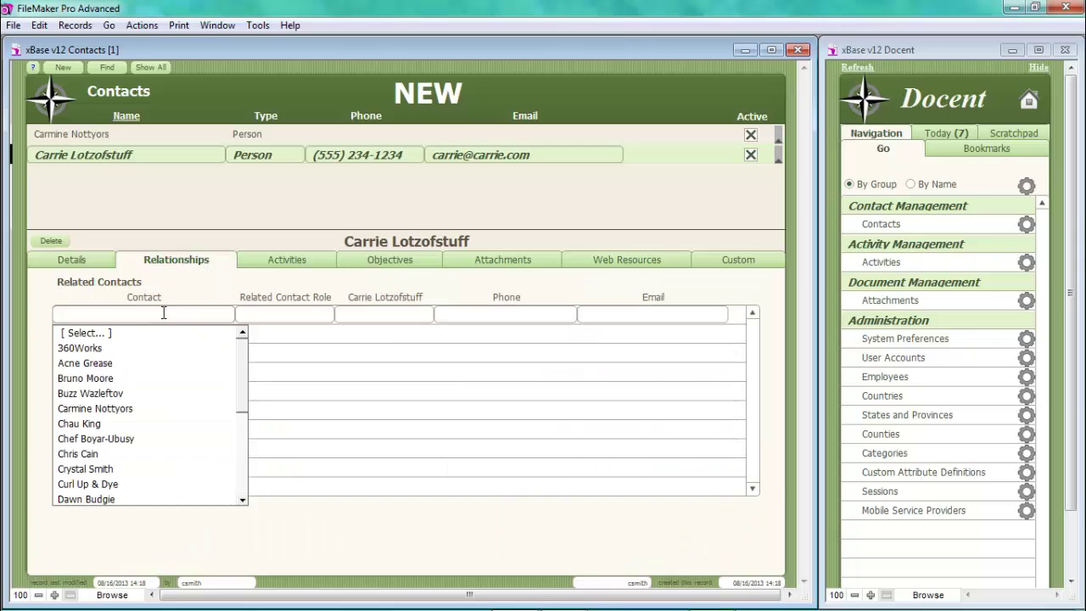
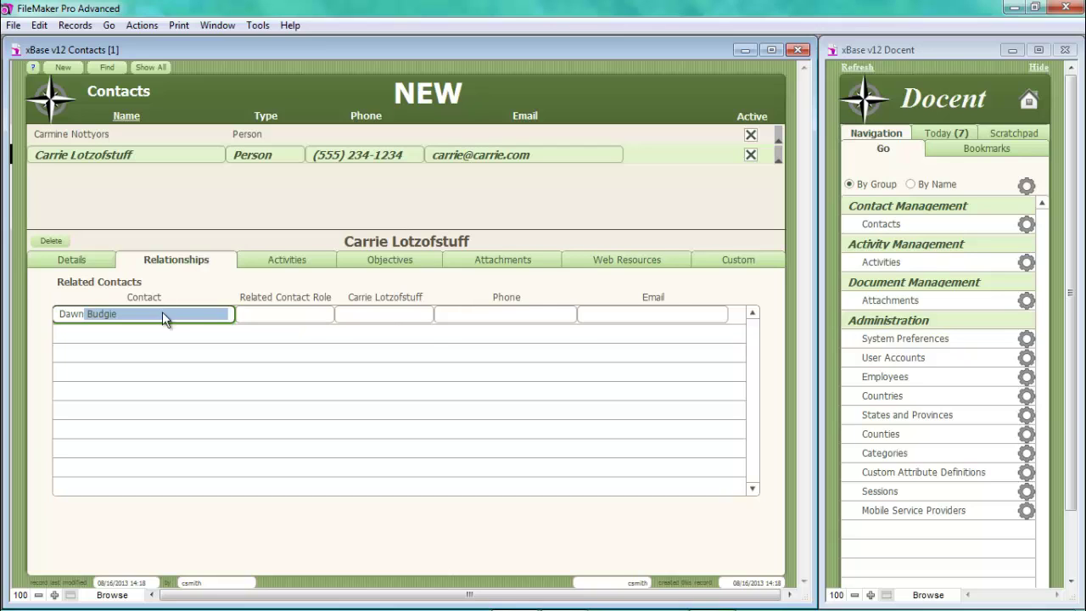
key(Return)
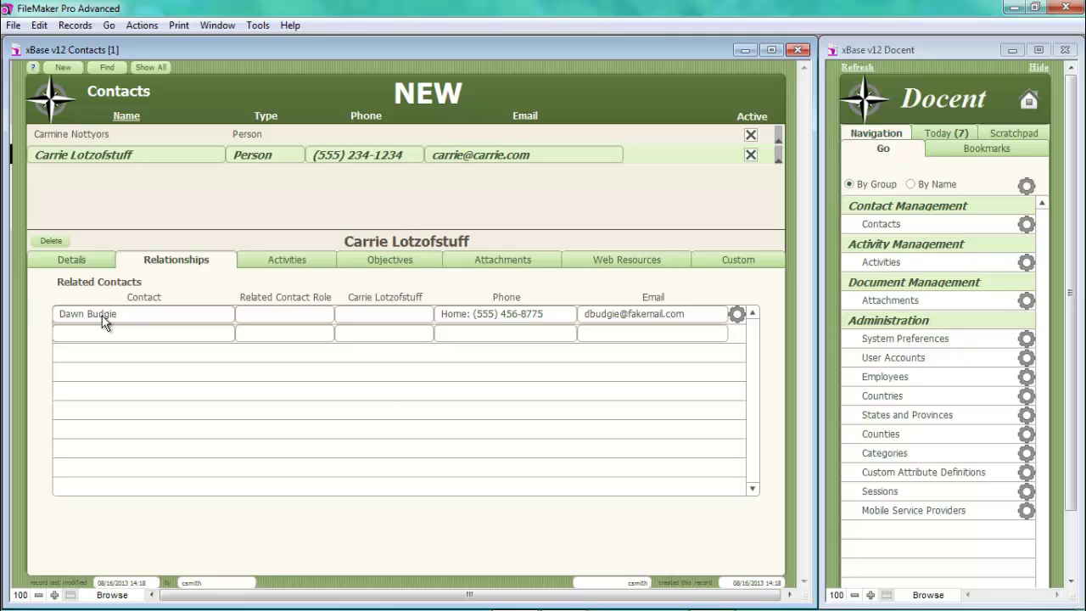
- Set both relationship roles to Sister, fixing the misspelling, then return to Details
click(295, 315)
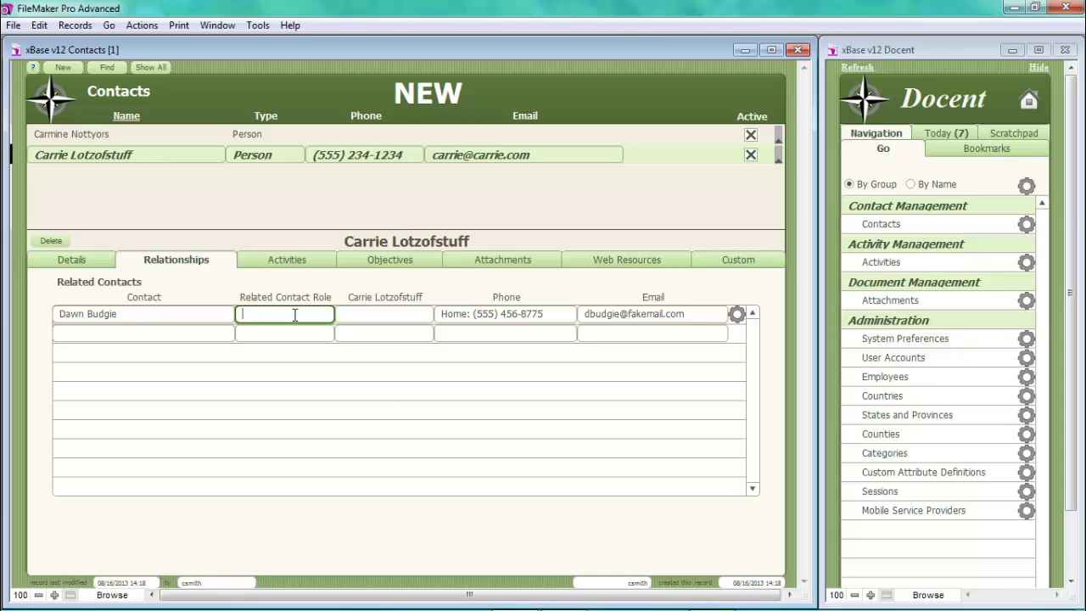
text(Siter)
key(Tab)
text(Sit)
key(BackSpace)
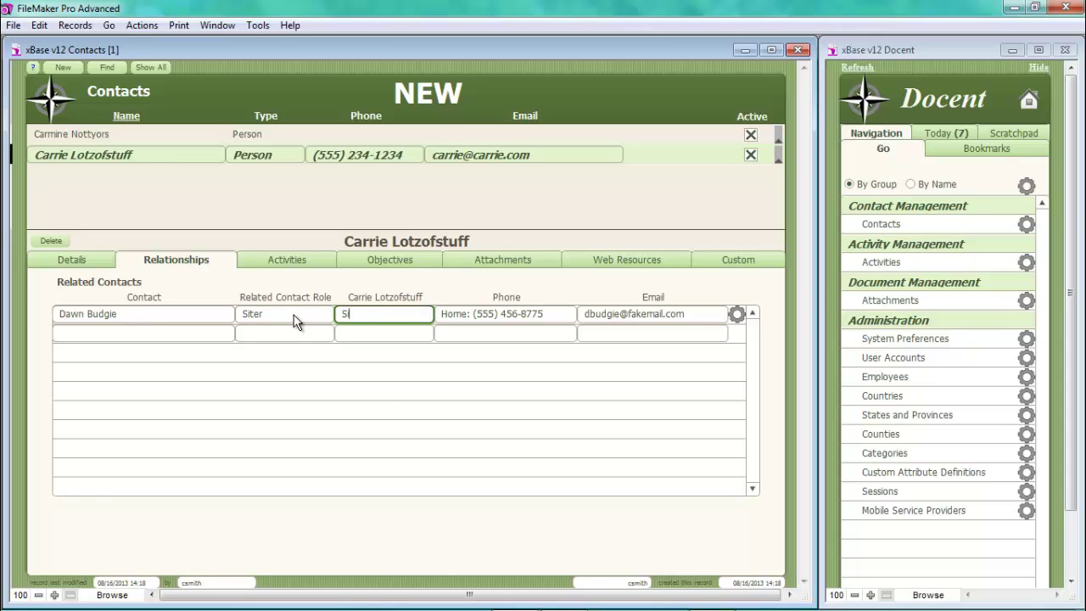
text(ster)
click(293, 315)
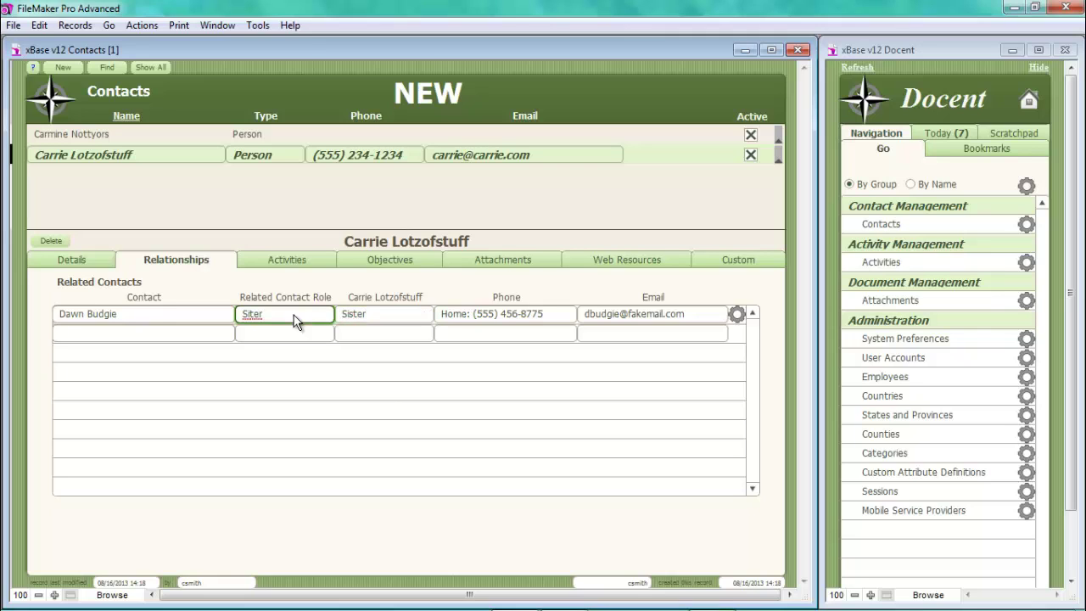
key(BackSpace)
key(BackSpace)
key(BackSpace)
key(BackSpace)
key(BackSpace)
text(Sister)
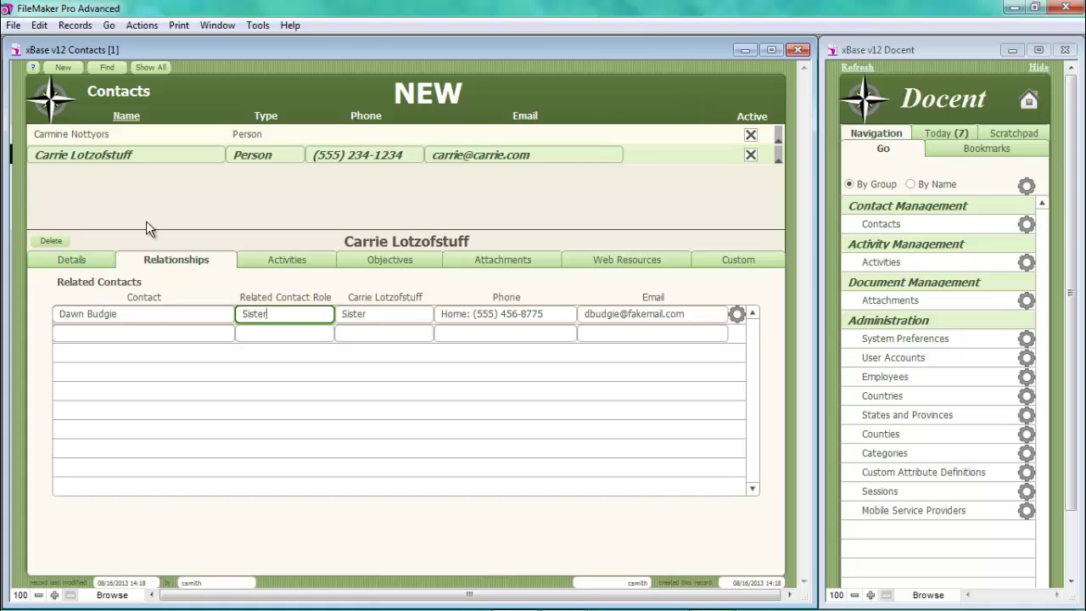
click(88, 260)
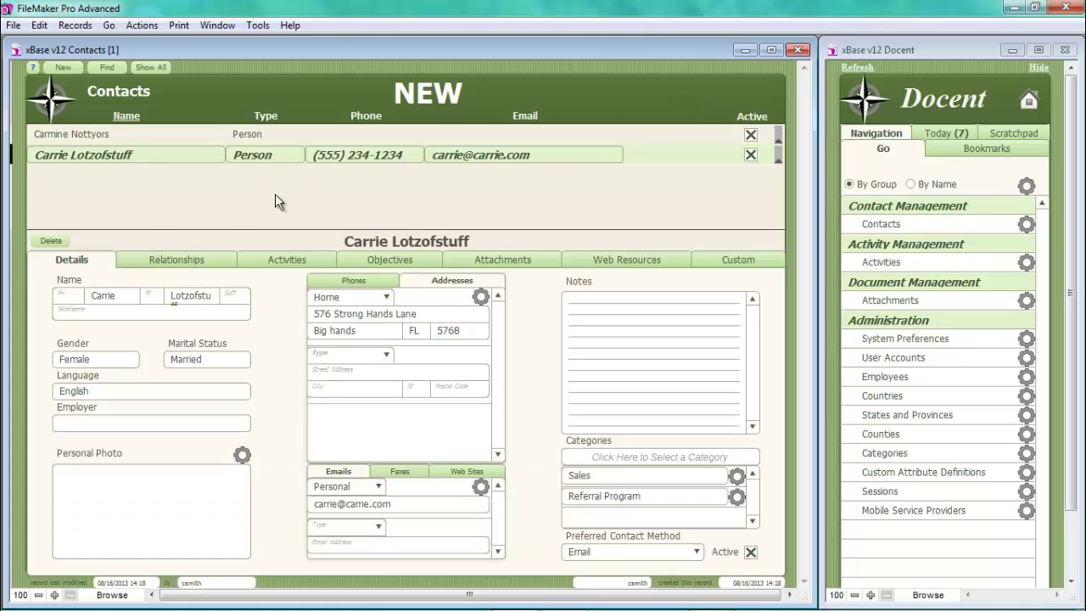
- Open the bookmarked contact from Docent Bookmarks, view its Relationships, then return to the Dashboard
click(1027, 105)
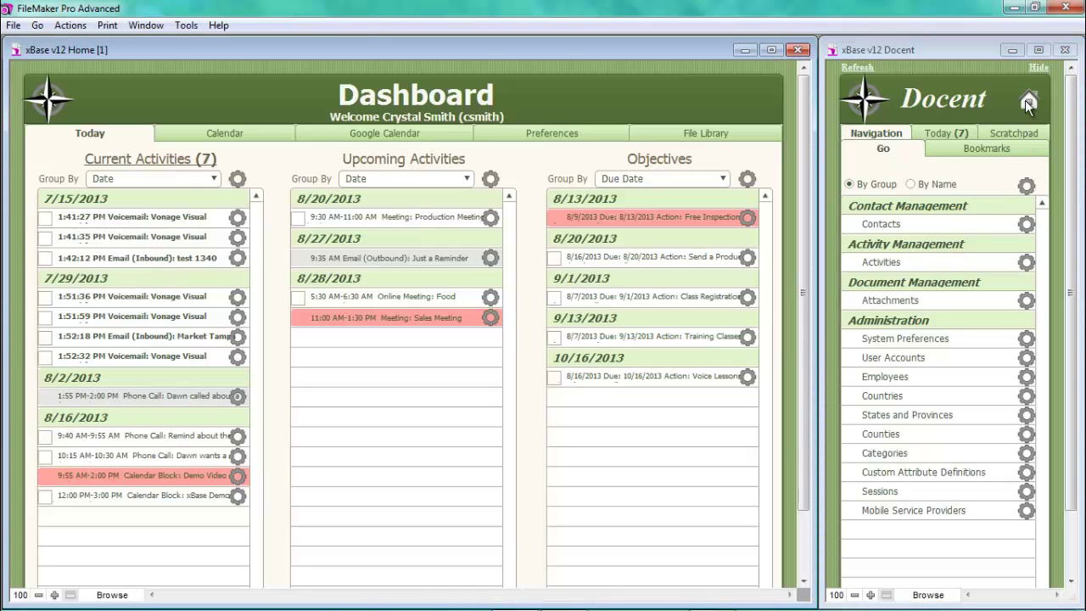
click(1010, 154)
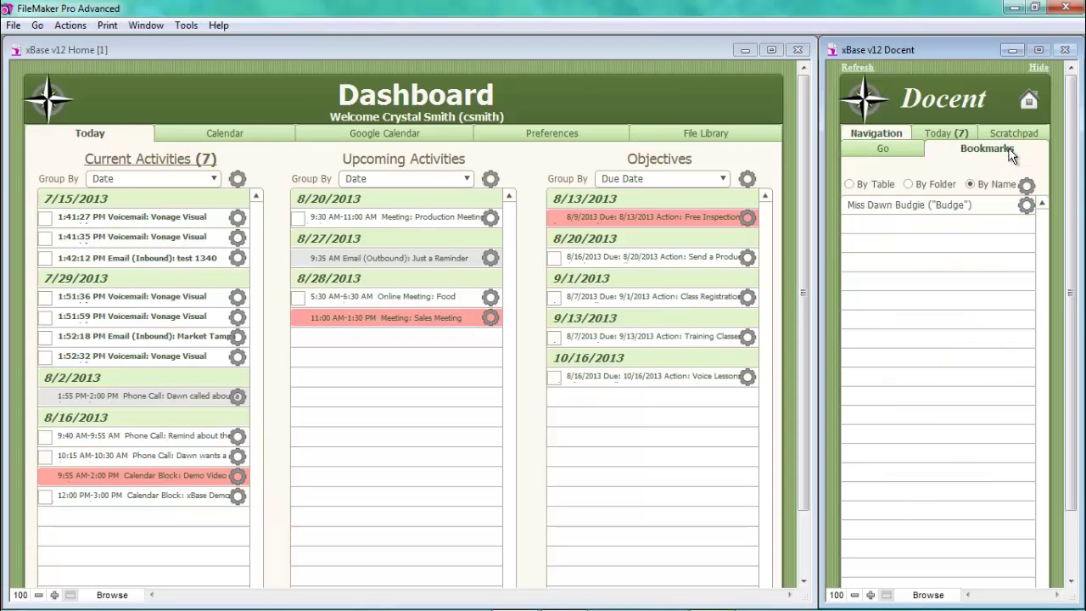
click(905, 213)
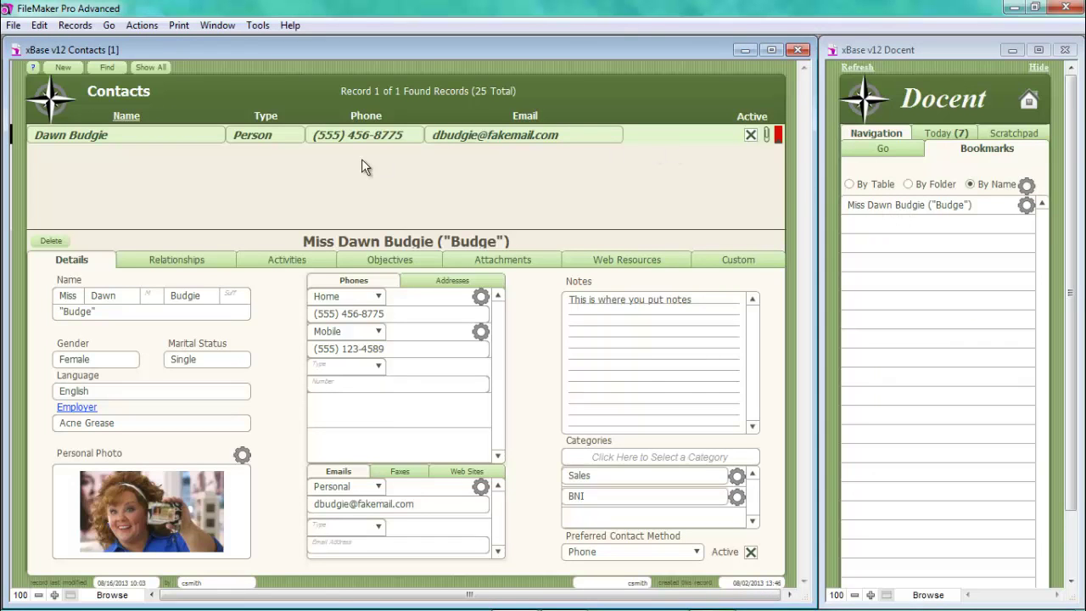
click(178, 260)
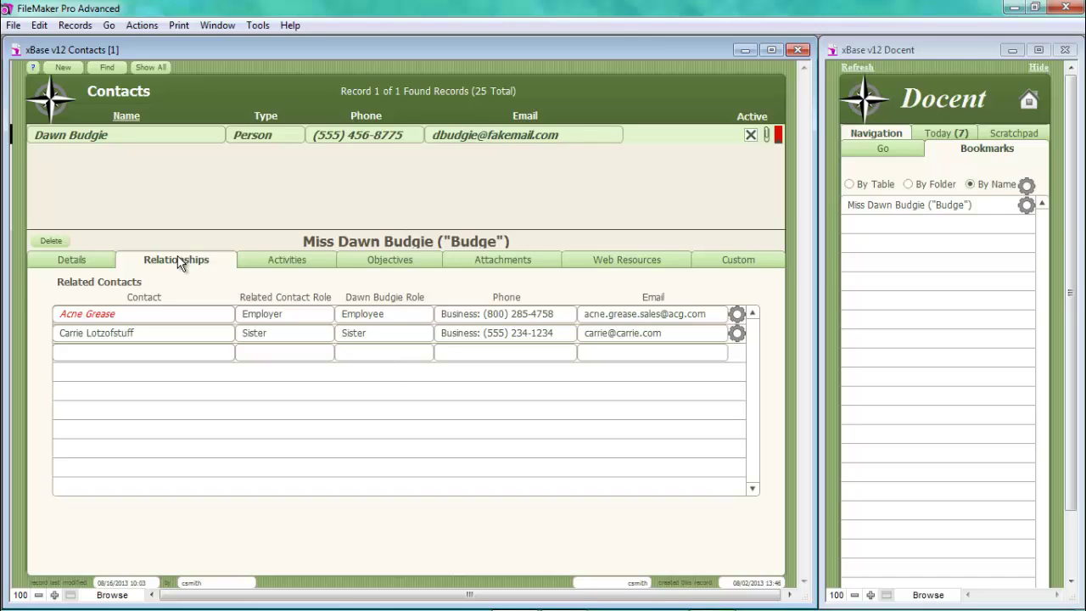
click(1028, 99)
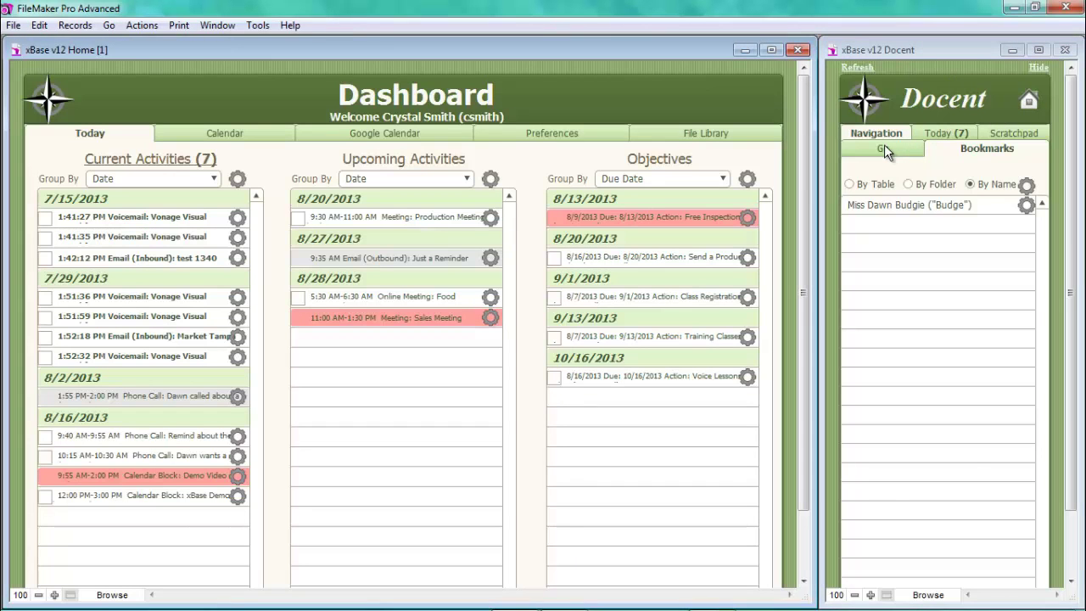
- From the Dashboard's Current Activities gear menu, add a Phone Call dated 8/16/2013 2:20 PM
click(884, 147)
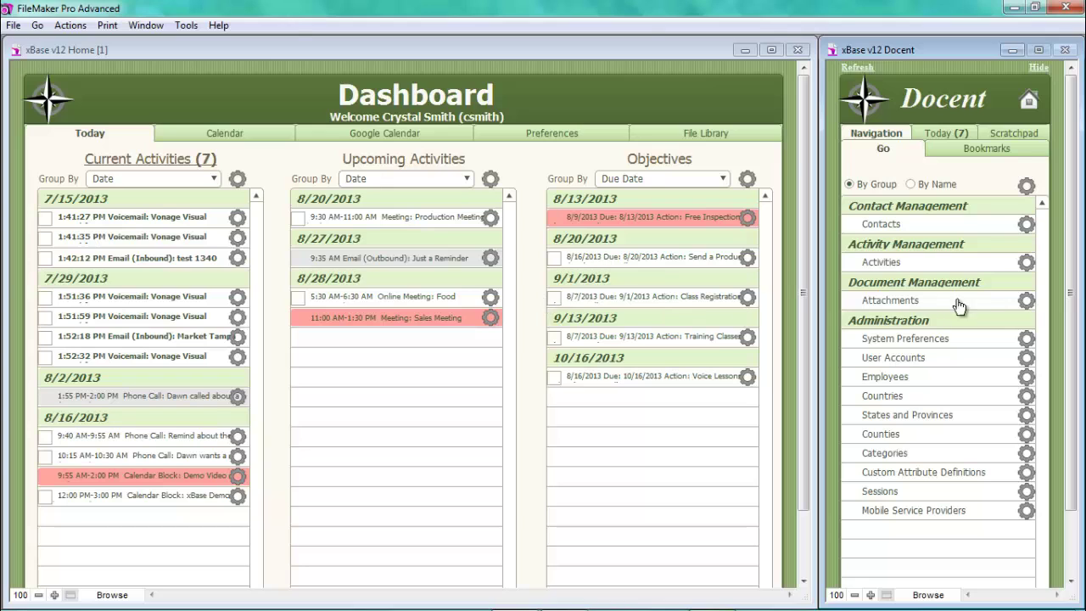
click(903, 264)
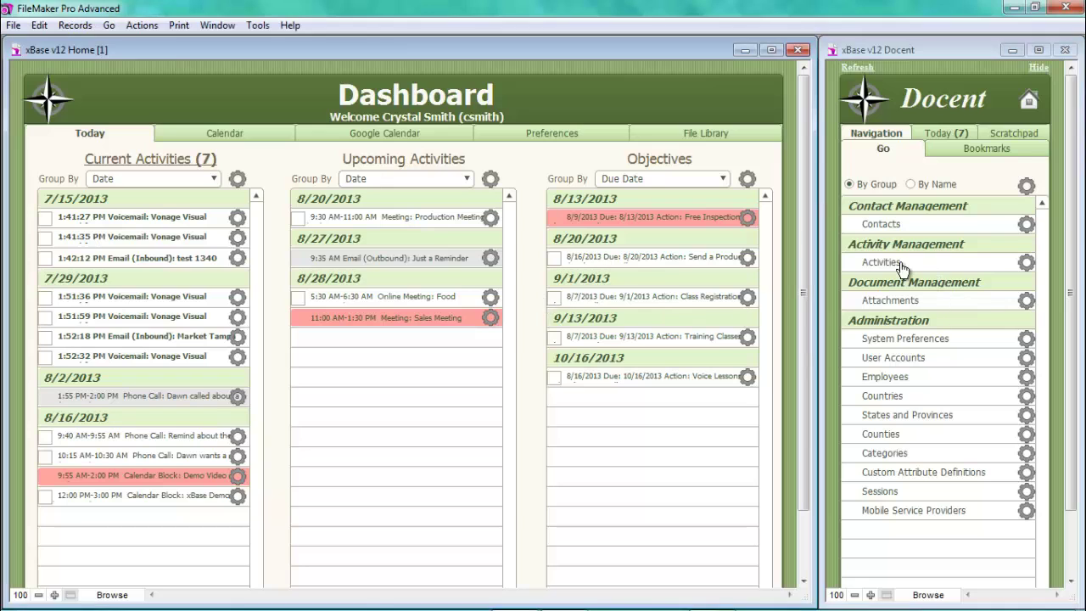
click(237, 178)
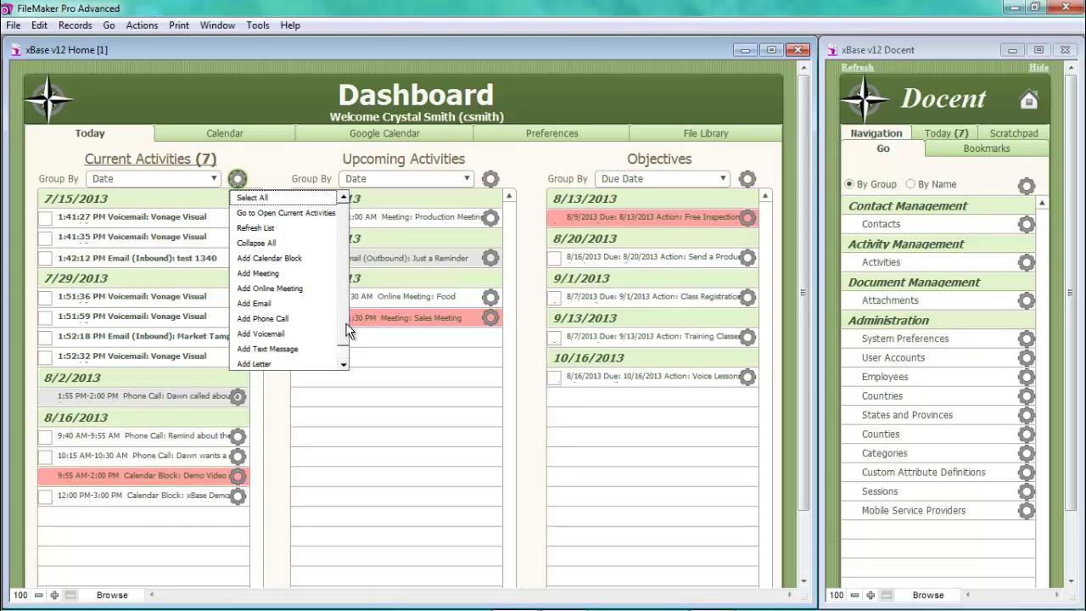
click(344, 364)
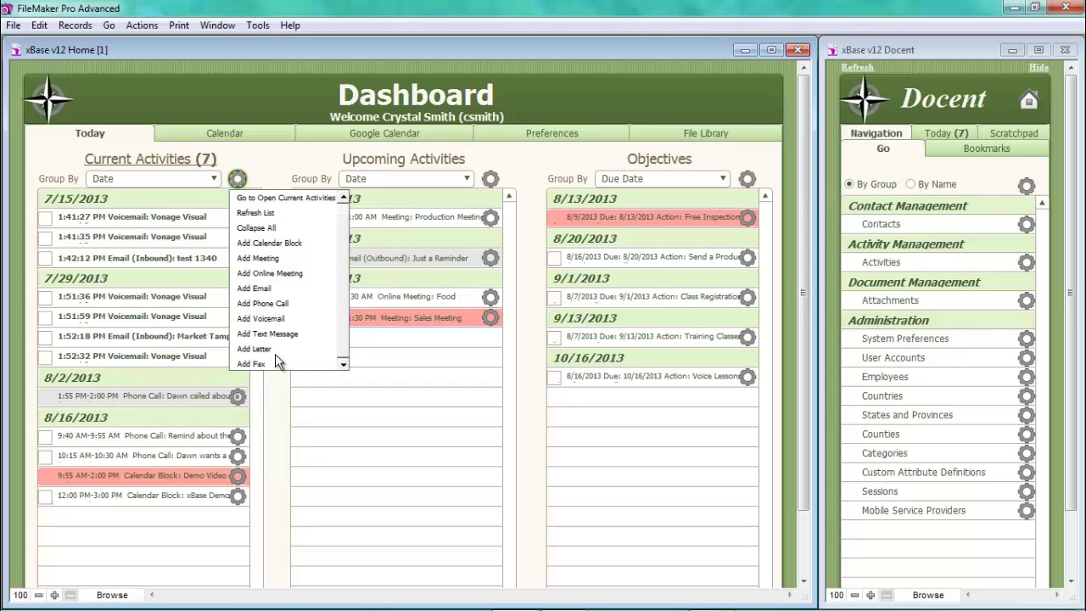
click(284, 305)
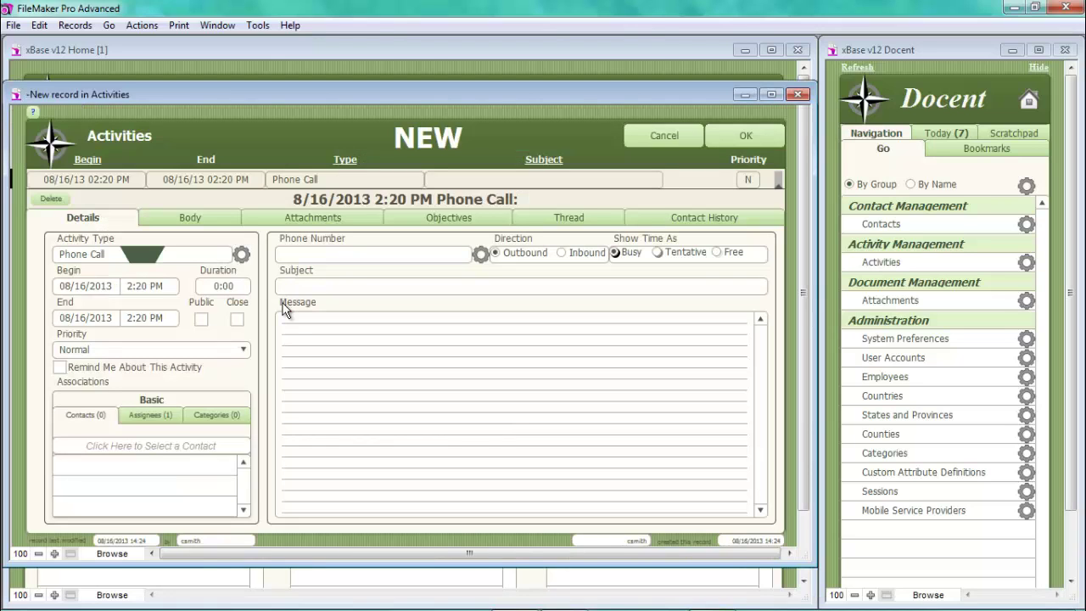
- Set the call duration to 30 minutes and priority to High Importance
click(241, 290)
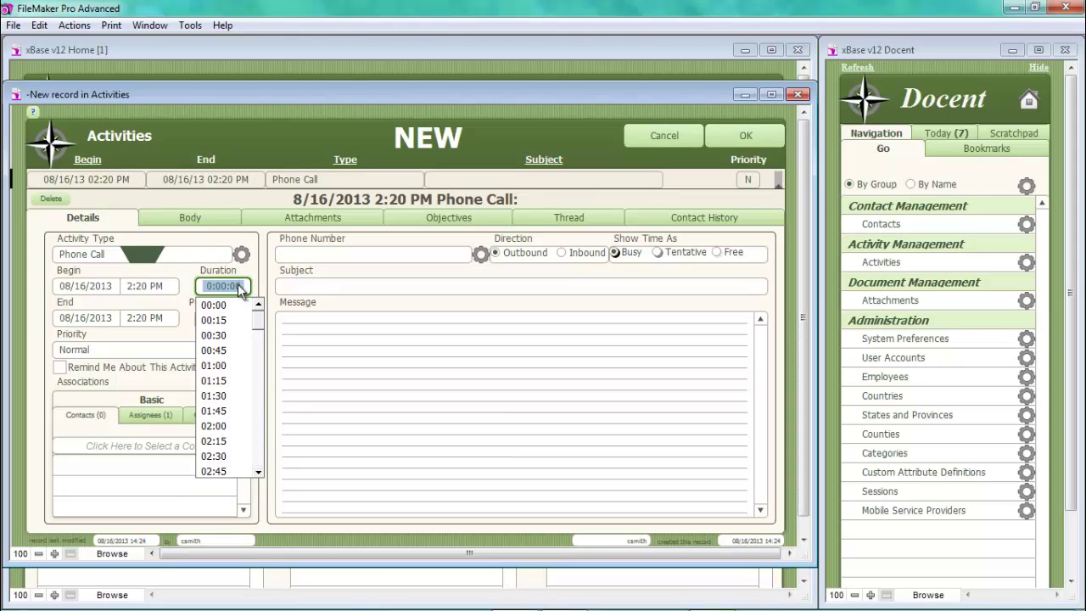
click(222, 335)
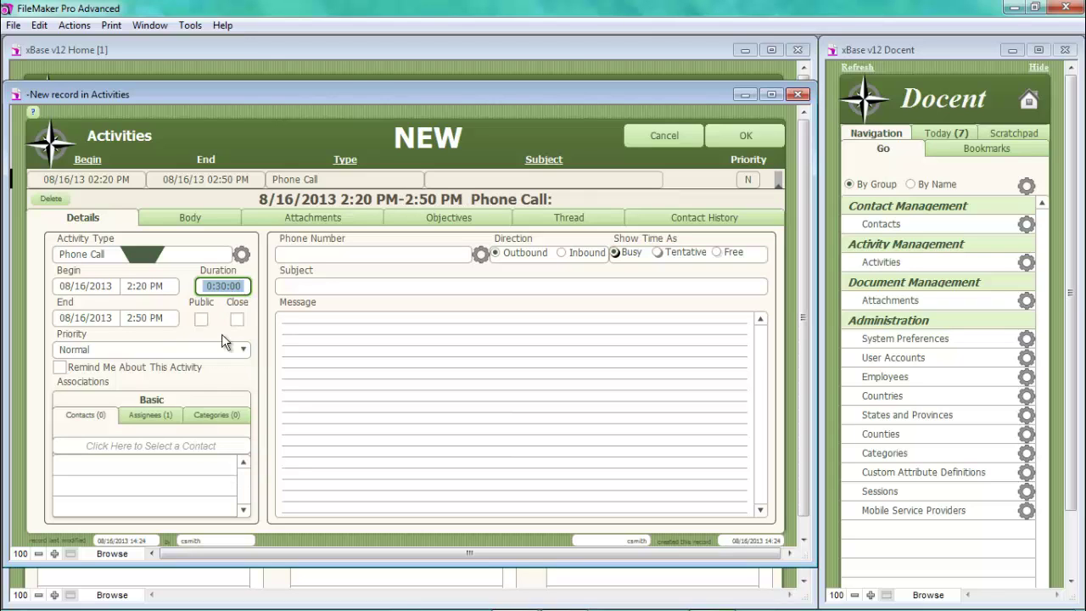
click(180, 325)
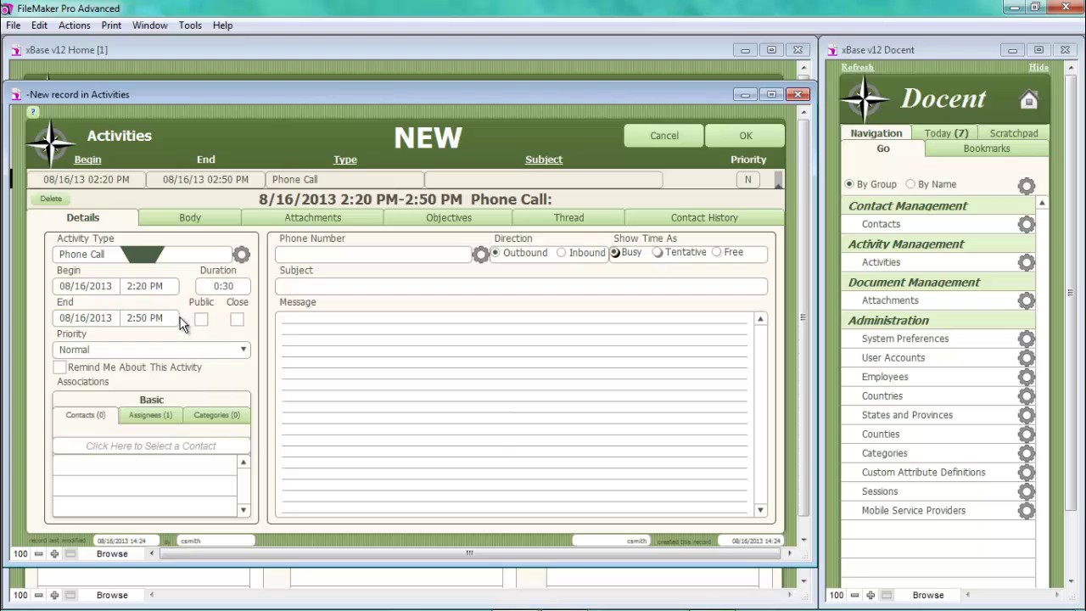
click(113, 351)
click(107, 380)
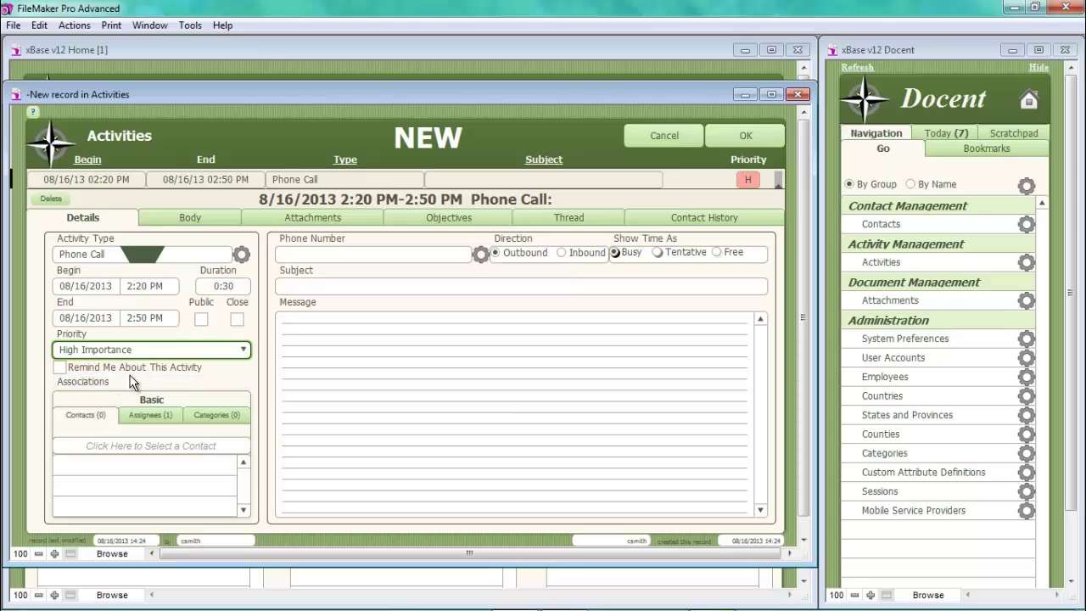
click(132, 382)
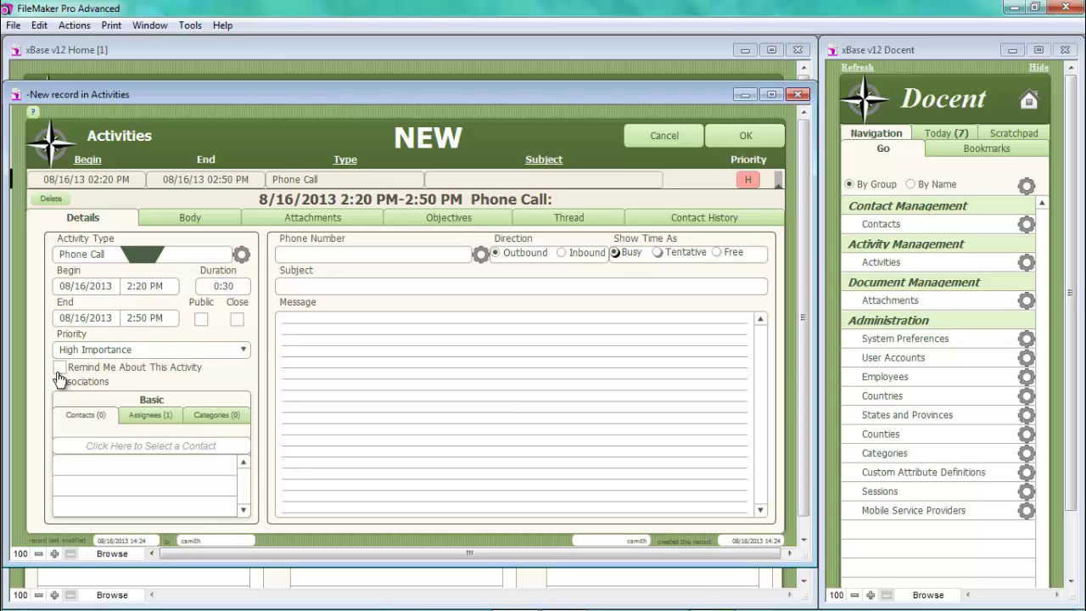
- Link the contact to the call, tag it with the Sales category, and mark it inbound
click(114, 442)
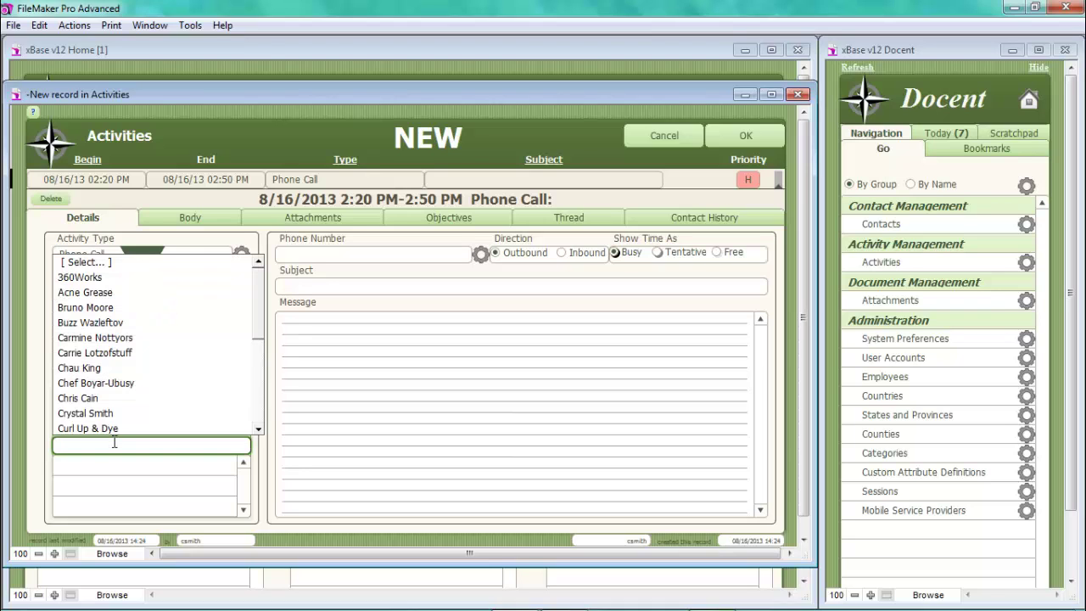
text(Carrie Lotzofstuff)
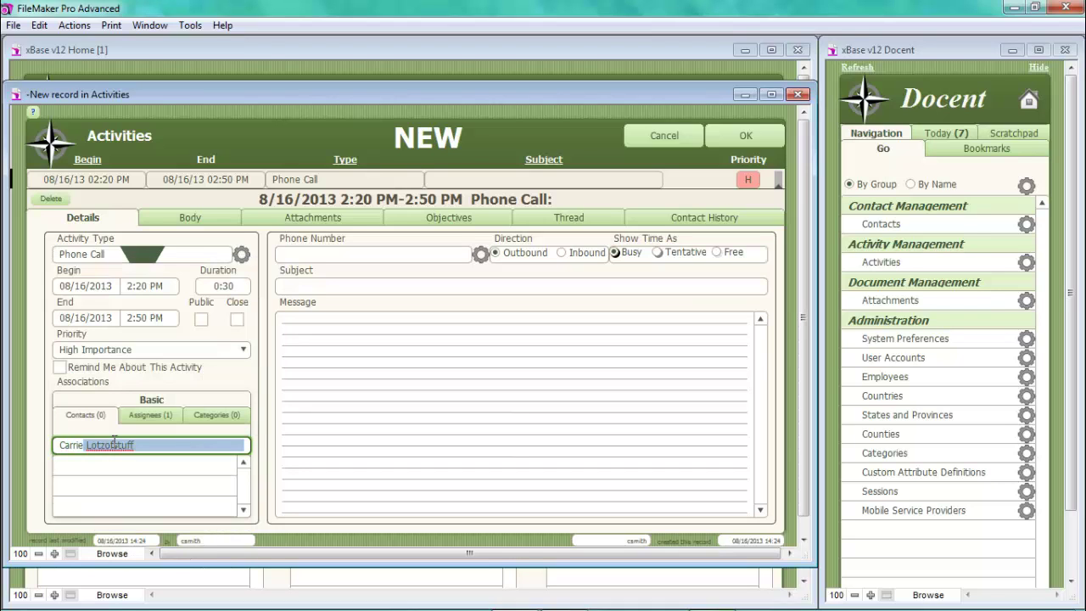
key(Return)
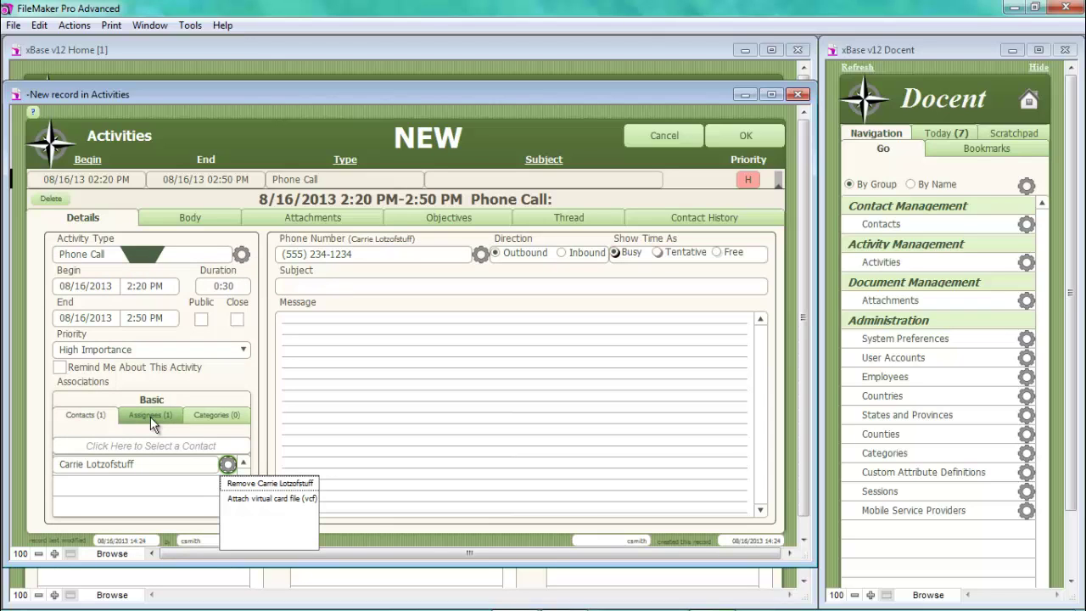
click(215, 413)
click(216, 413)
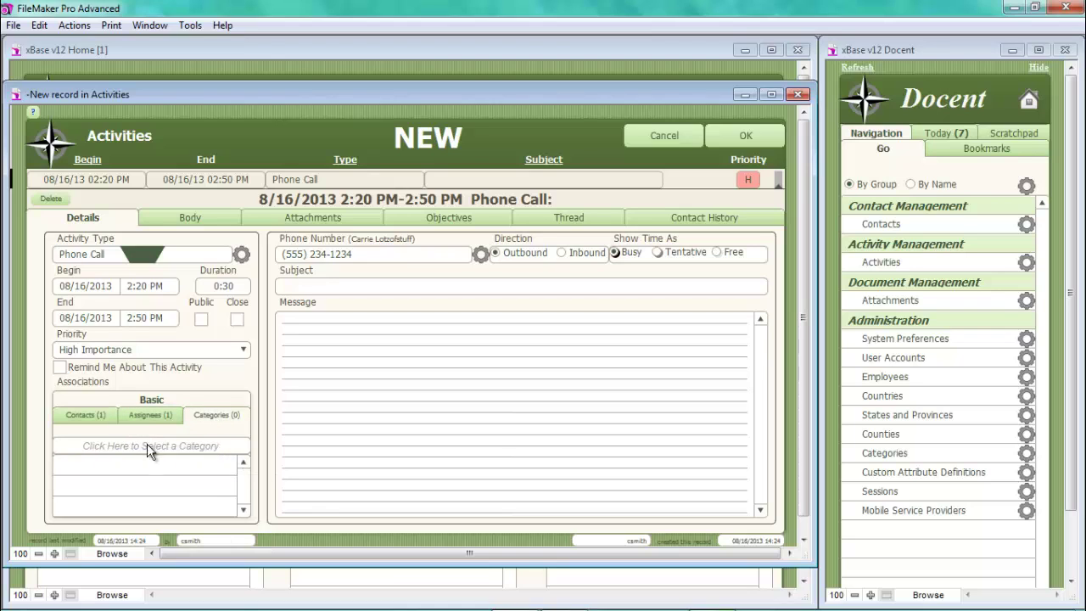
click(148, 448)
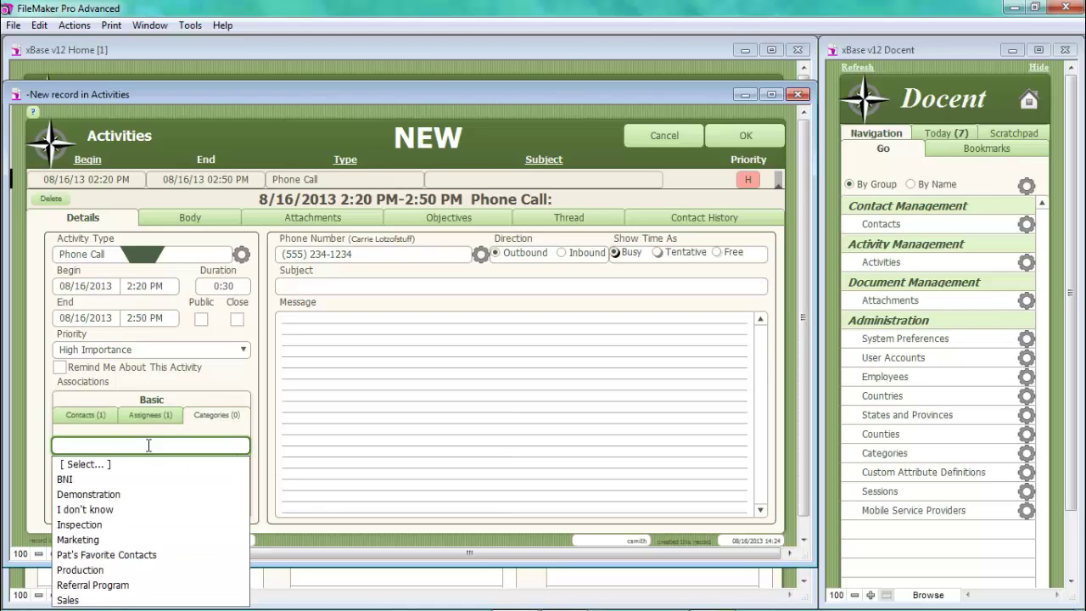
click(81, 601)
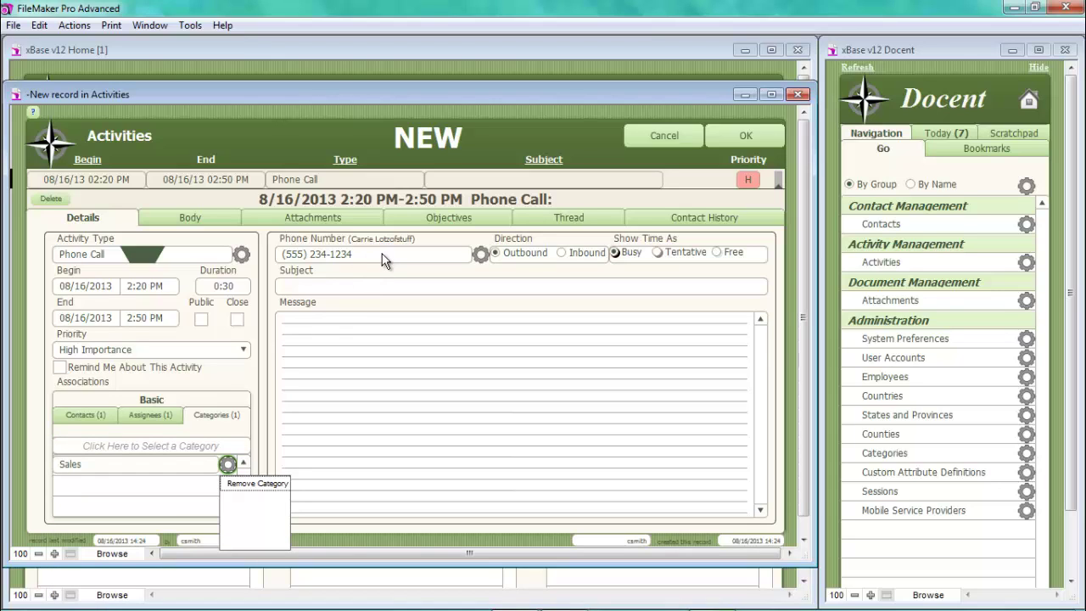
click(561, 253)
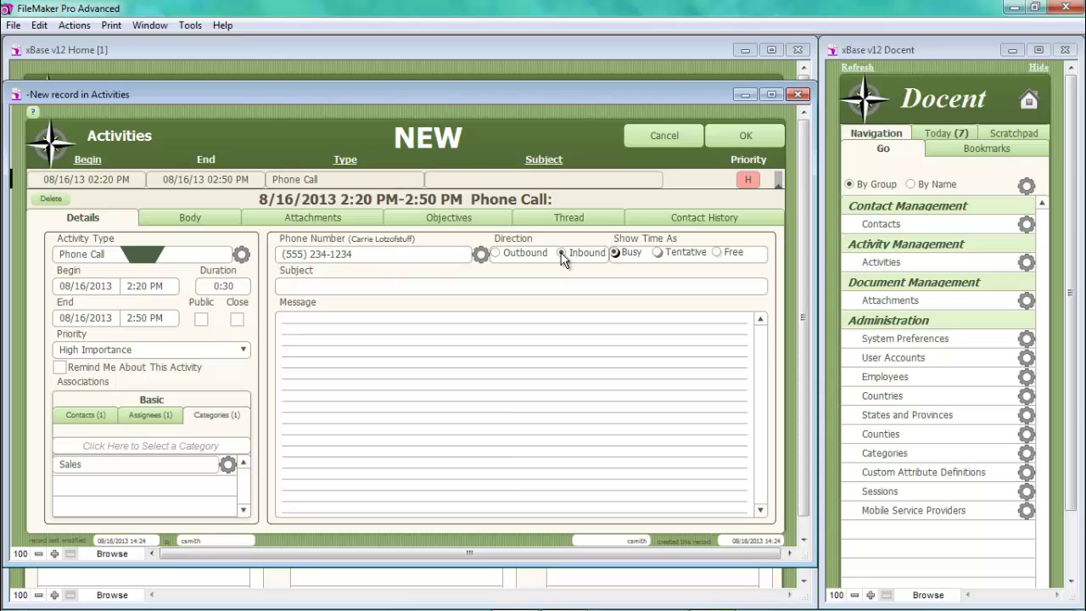
- Give the call the subject 'Product Inquiry' and a note about promotional items and sales, then save
click(365, 286)
text(Produc)
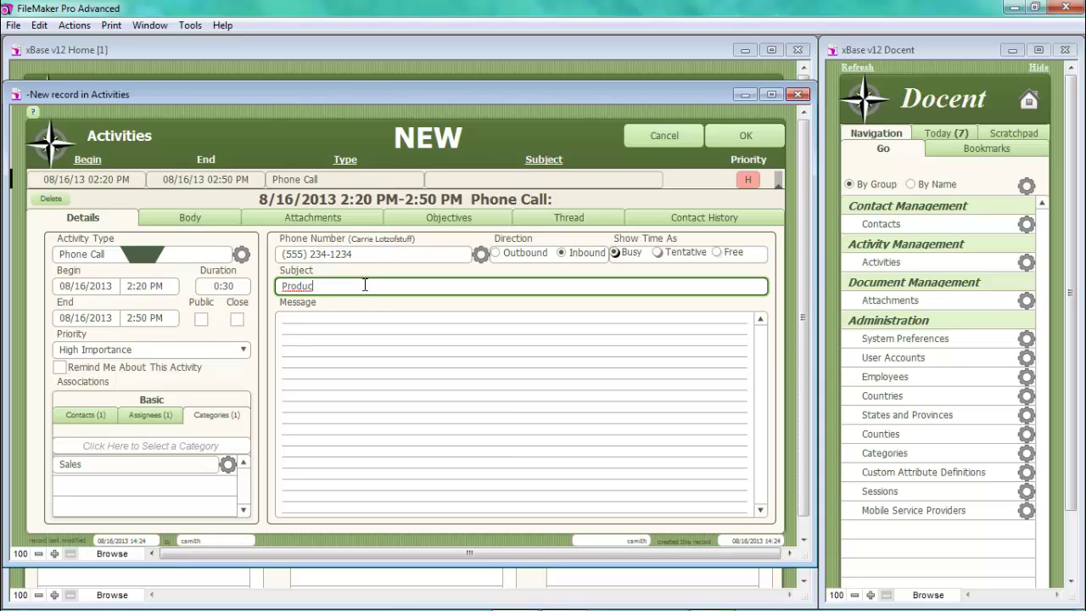
text(t Inquiry)
click(351, 325)
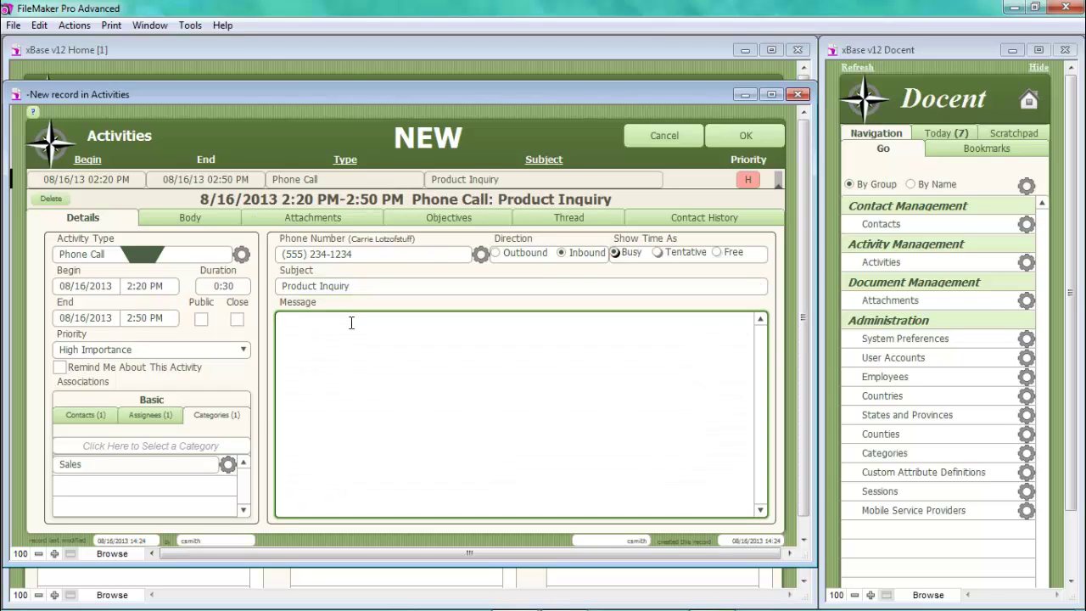
text(Carrie is interested in our promotional items and sales)
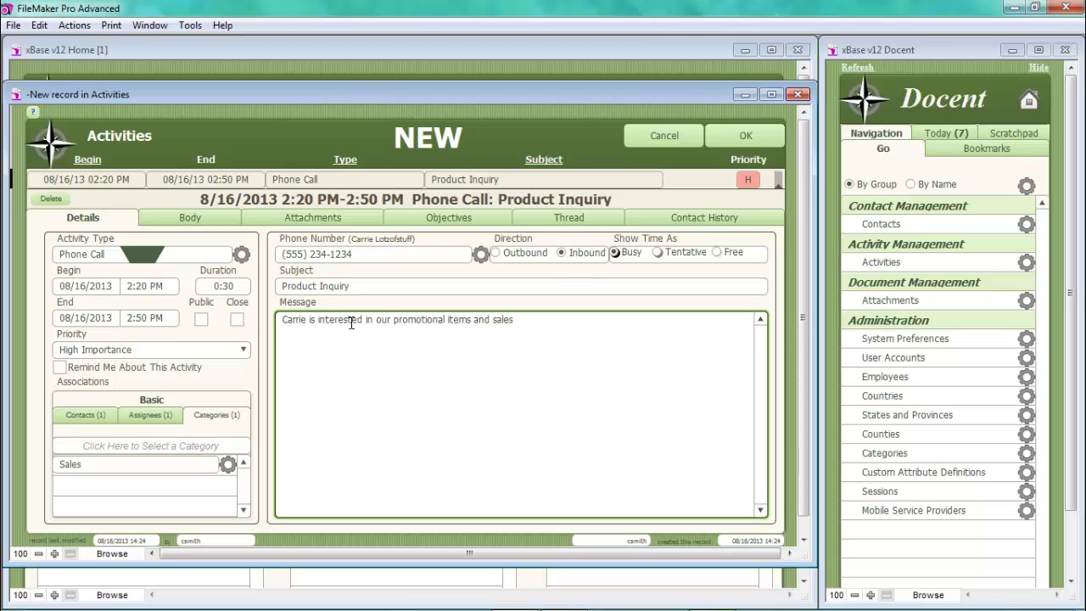
click(733, 140)
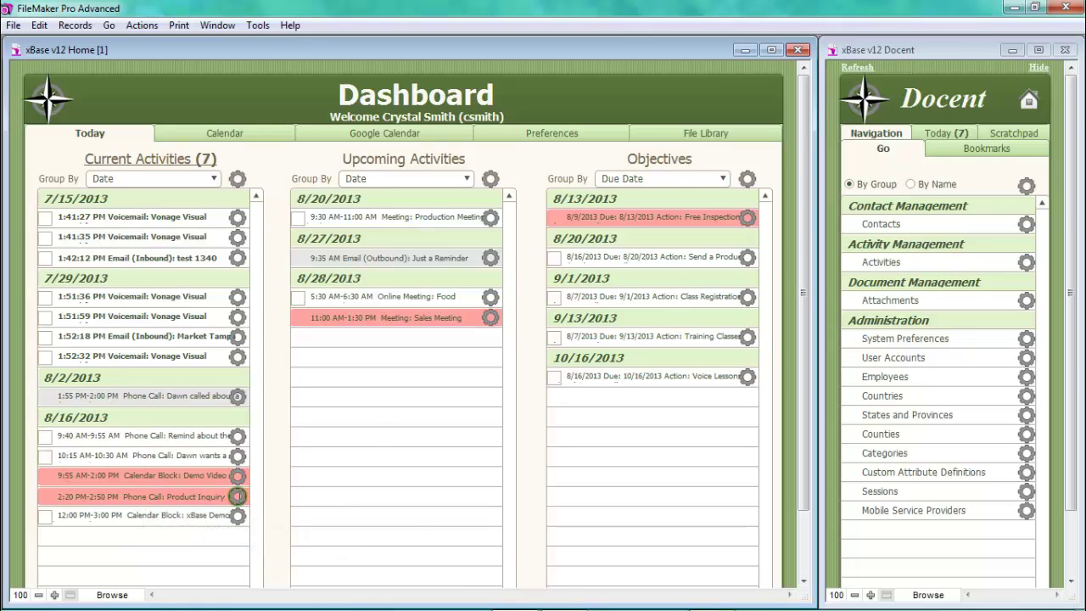
- Open the action menu for the 2:20 PM Product Inquiry call
click(238, 496)
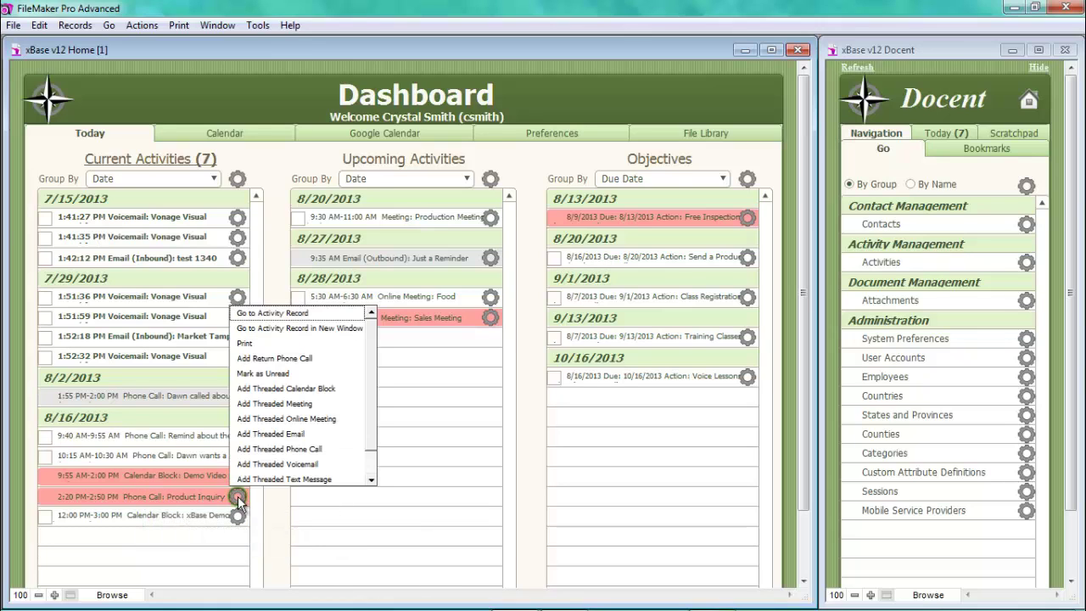
- Add a threaded email from the call with a 15-minute duration, then review its assignees and categories
click(270, 434)
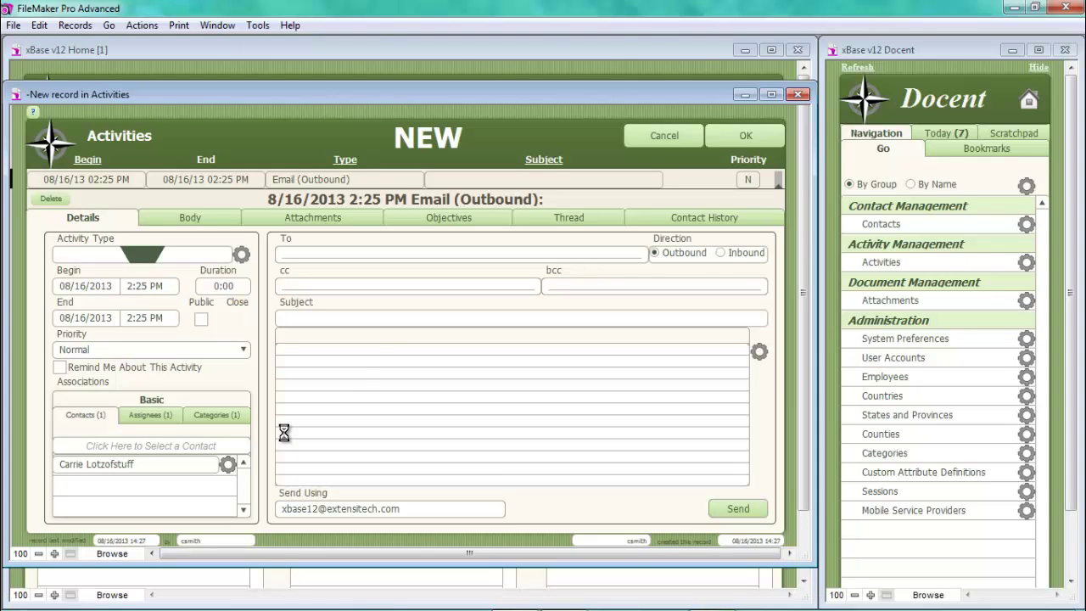
click(237, 287)
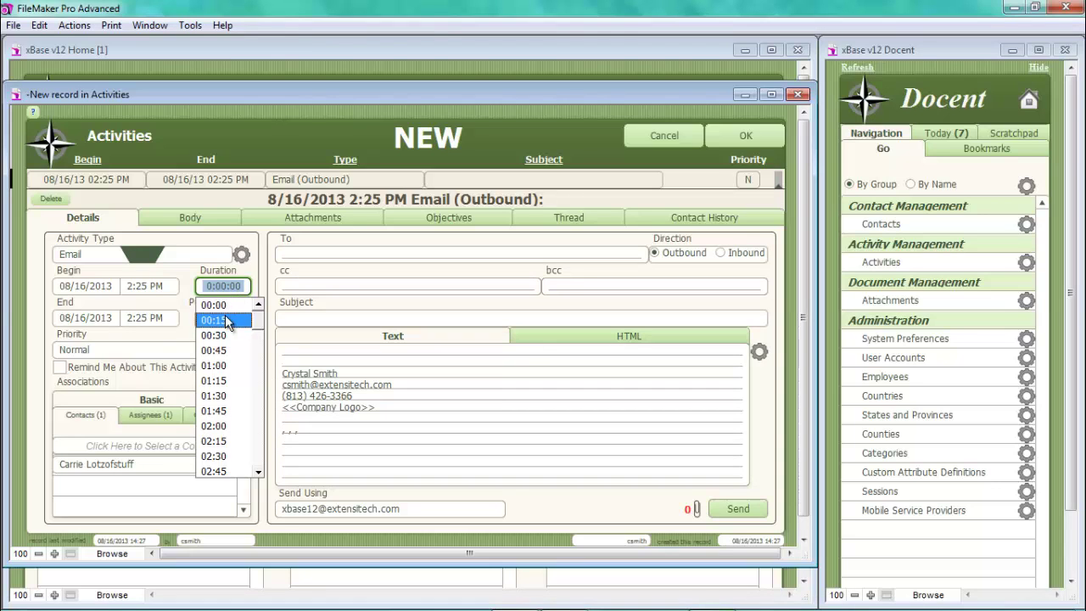
click(226, 318)
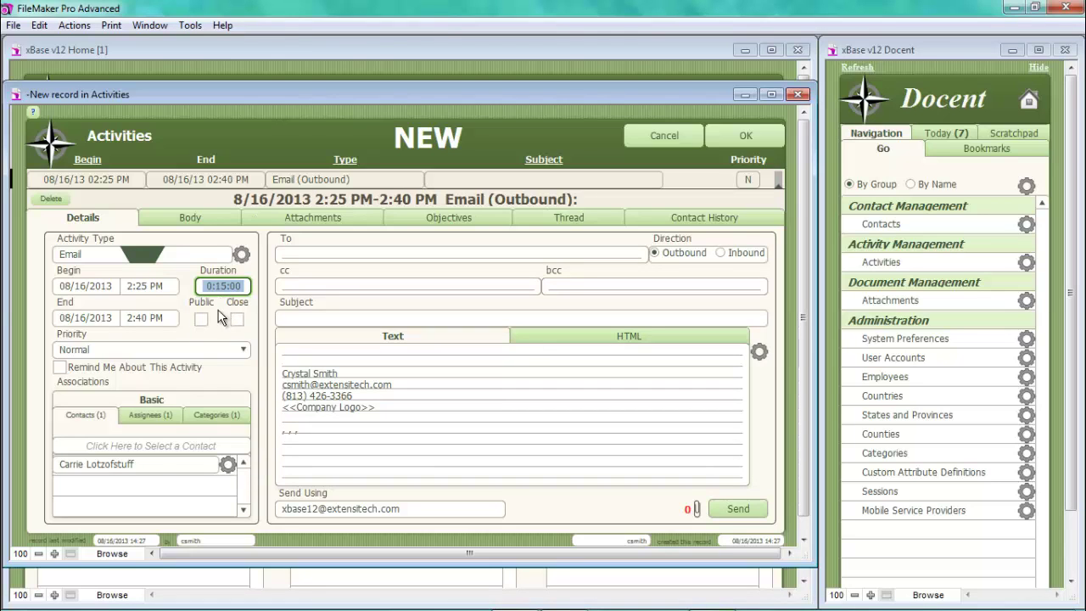
click(119, 358)
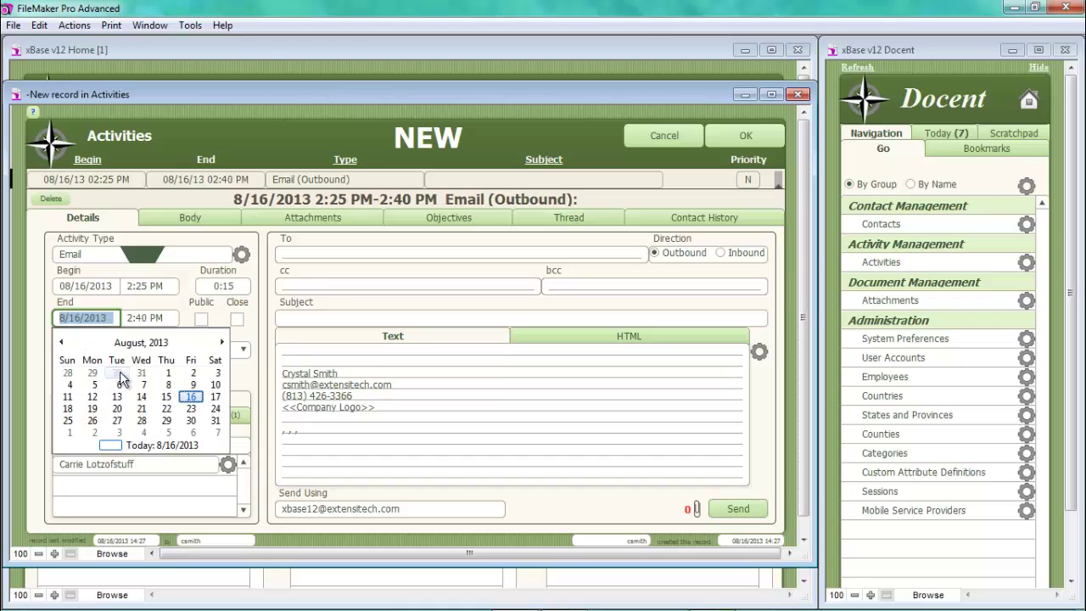
click(175, 300)
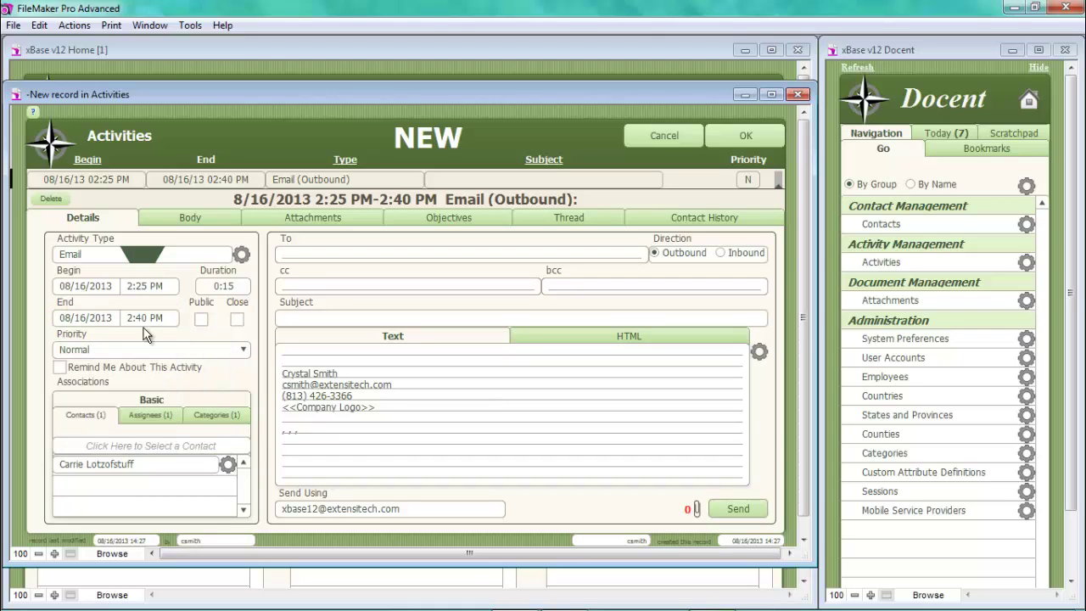
mouse_move(98, 471)
click(145, 419)
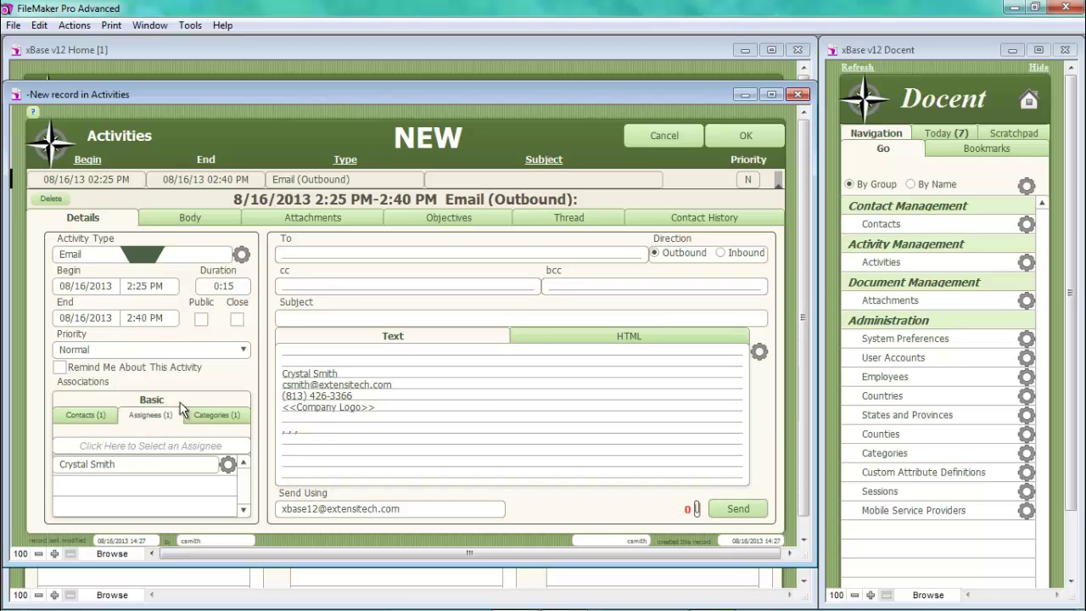
click(203, 415)
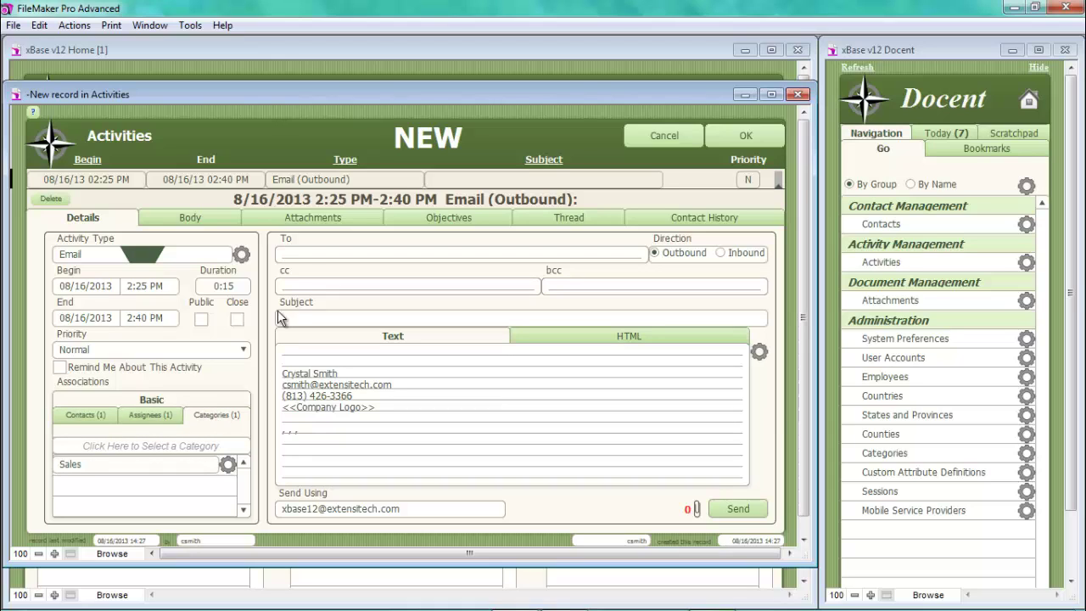
- Resolve the contact's name to her address in To, and type a subject about emailing the product catalog
click(306, 256)
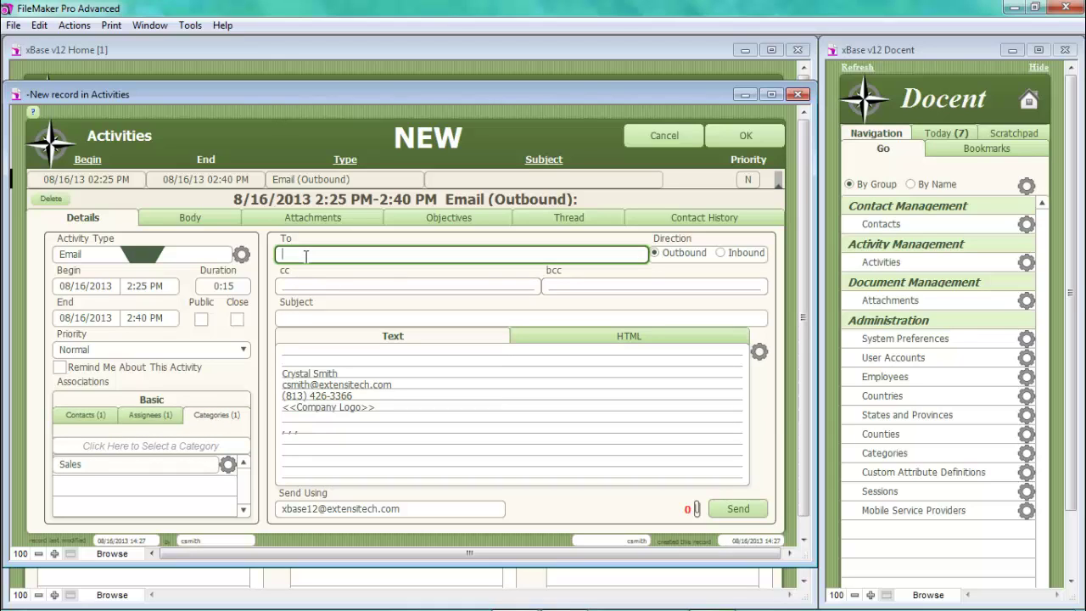
text(Carrie)
key(Tab)
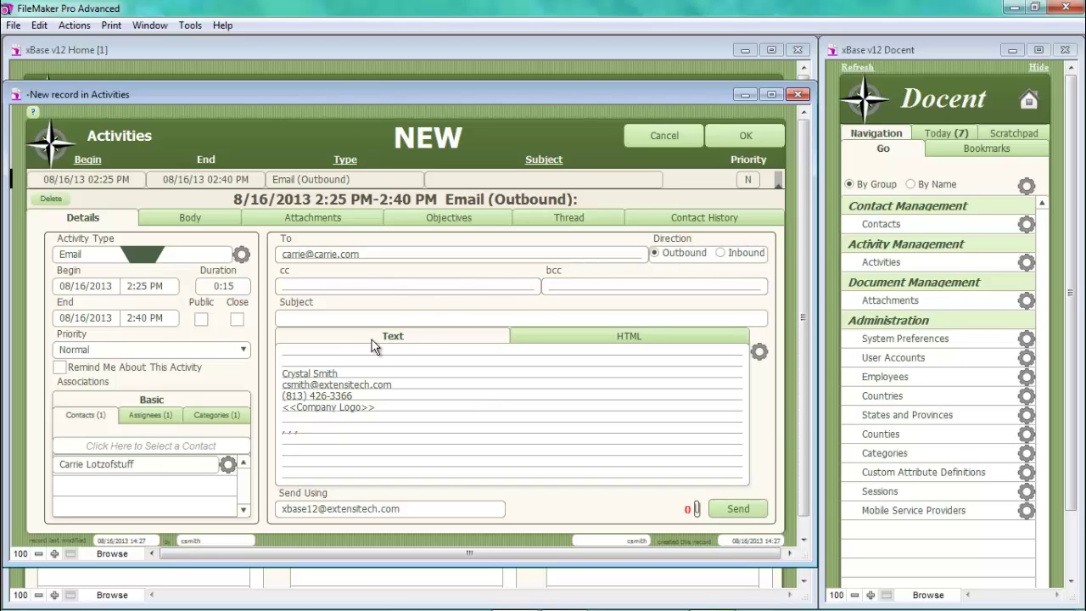
click(351, 317)
text(Em)
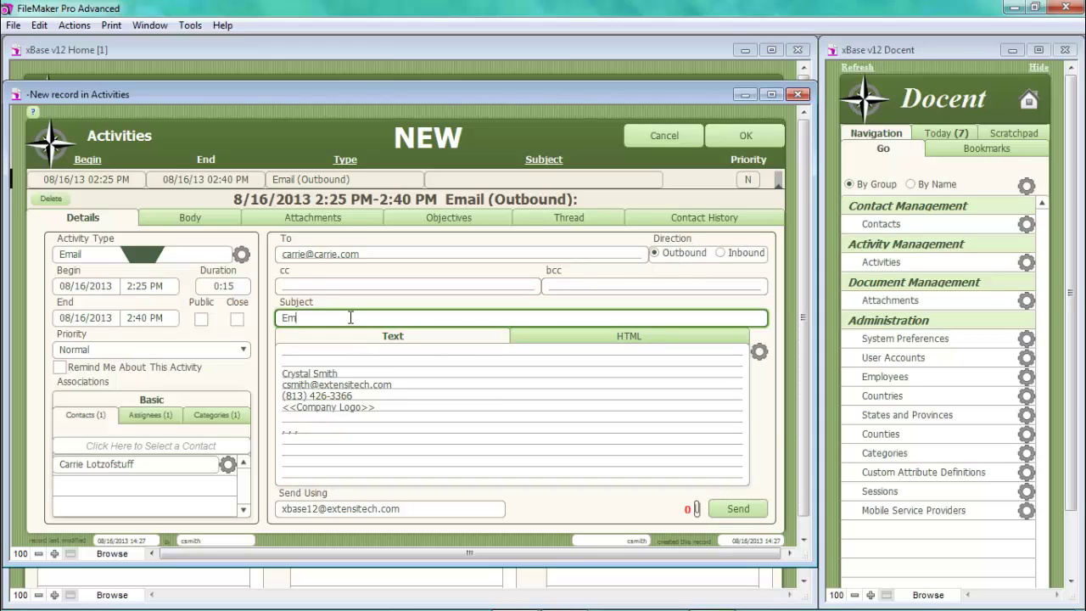
text(ailed Carrie Product Catalog)
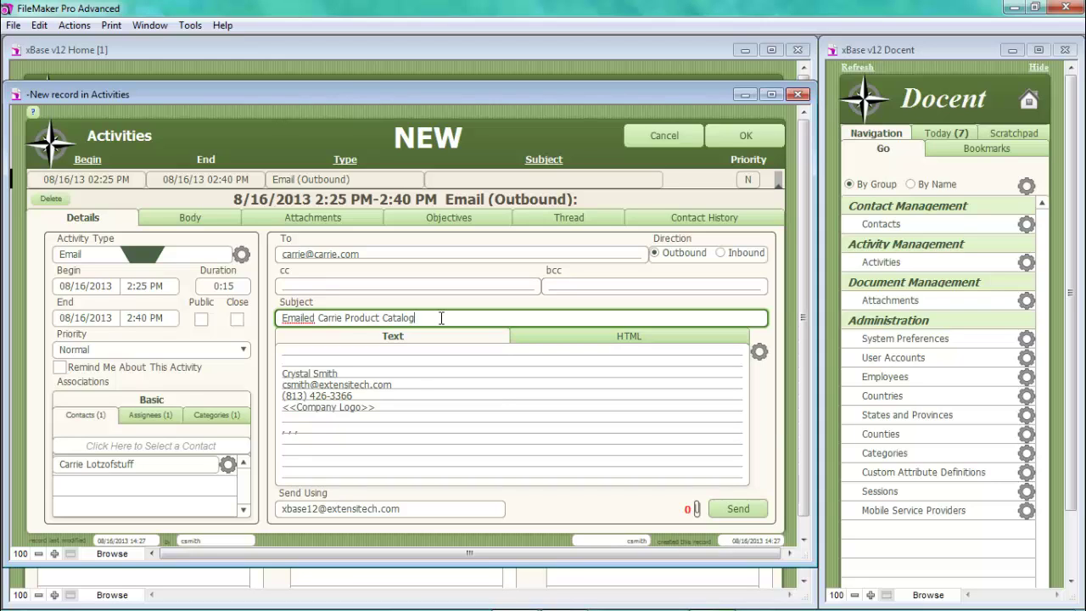
- Add Referral Program as a second category on the email
click(217, 416)
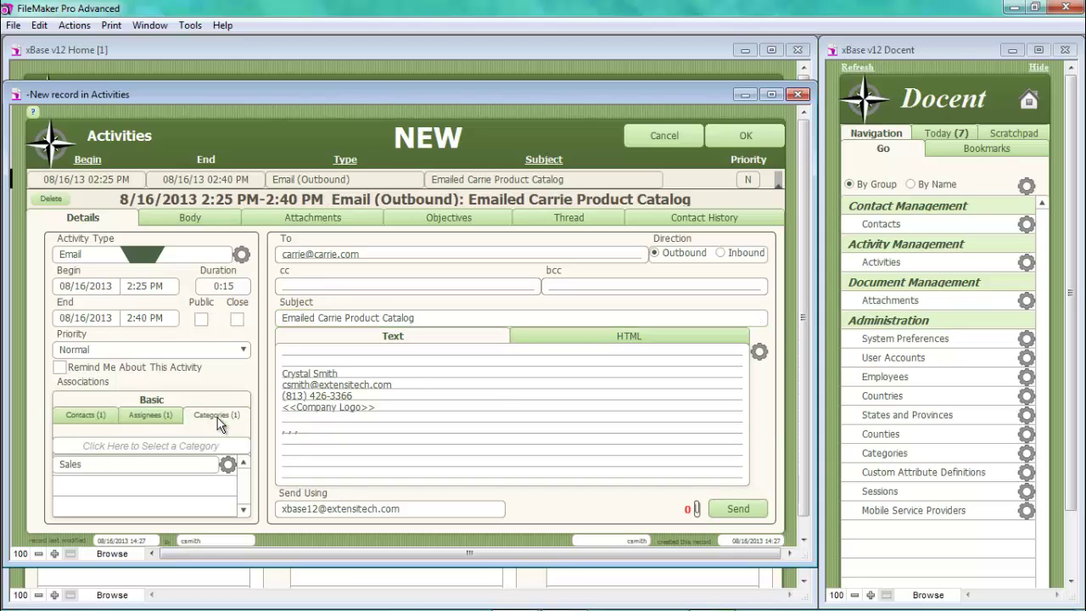
click(144, 446)
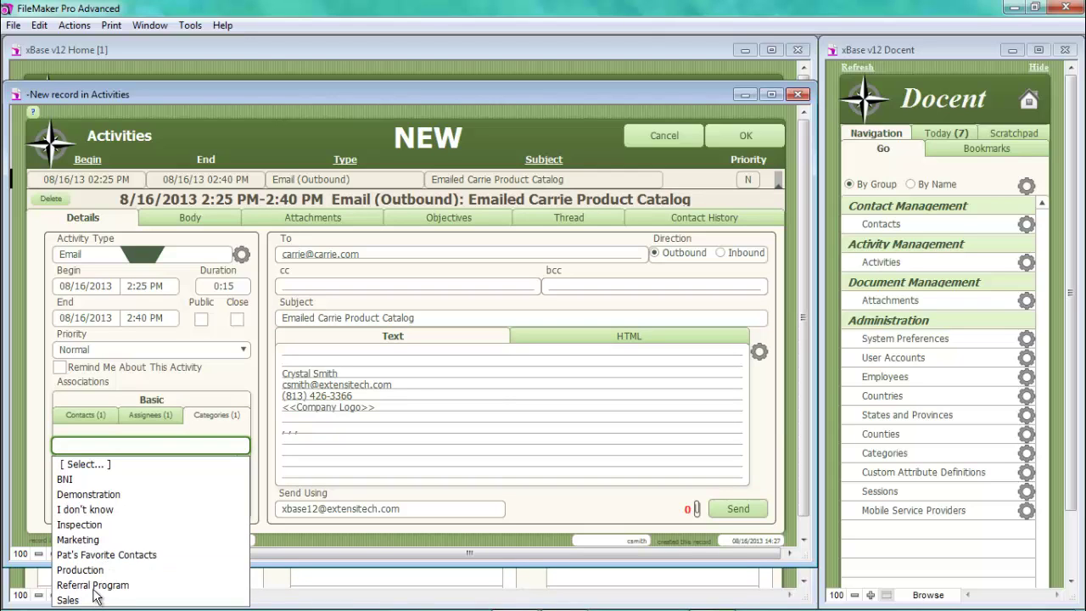
click(95, 587)
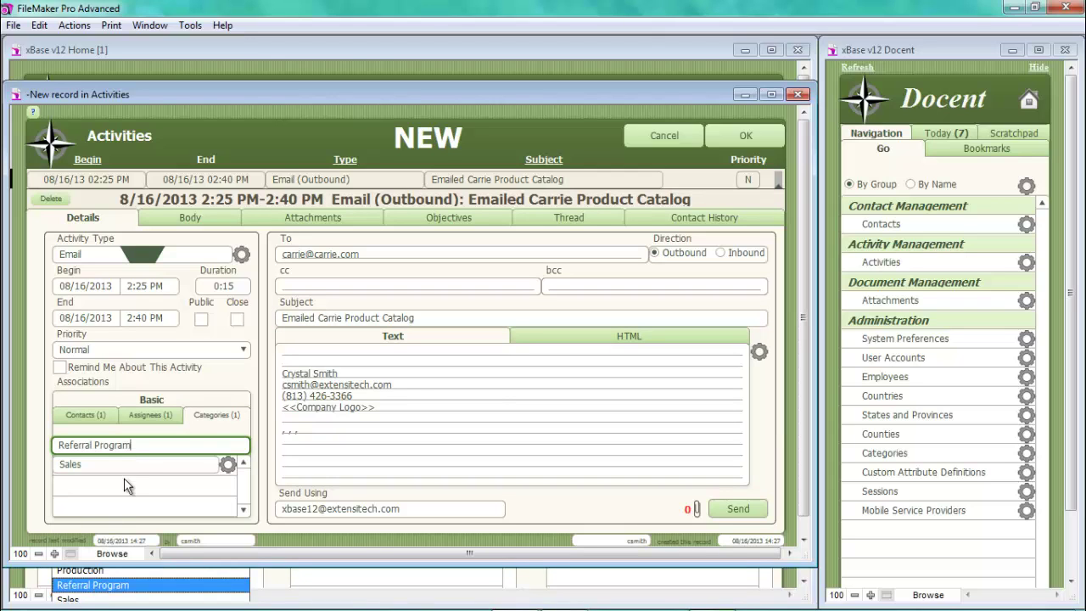
- Link the second contact to the email and enter her name in cc
click(86, 414)
click(96, 445)
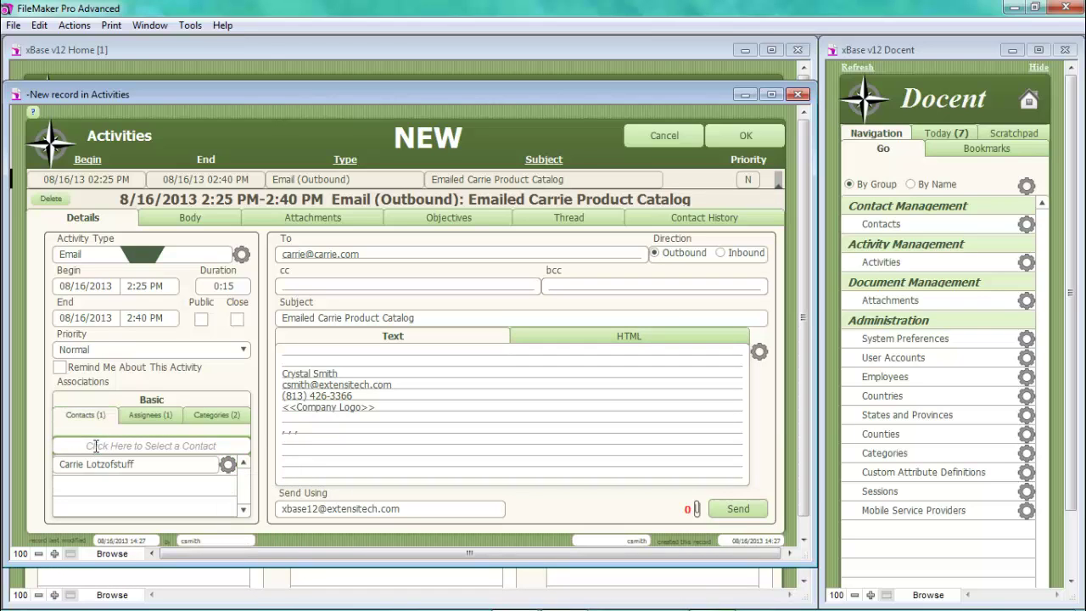
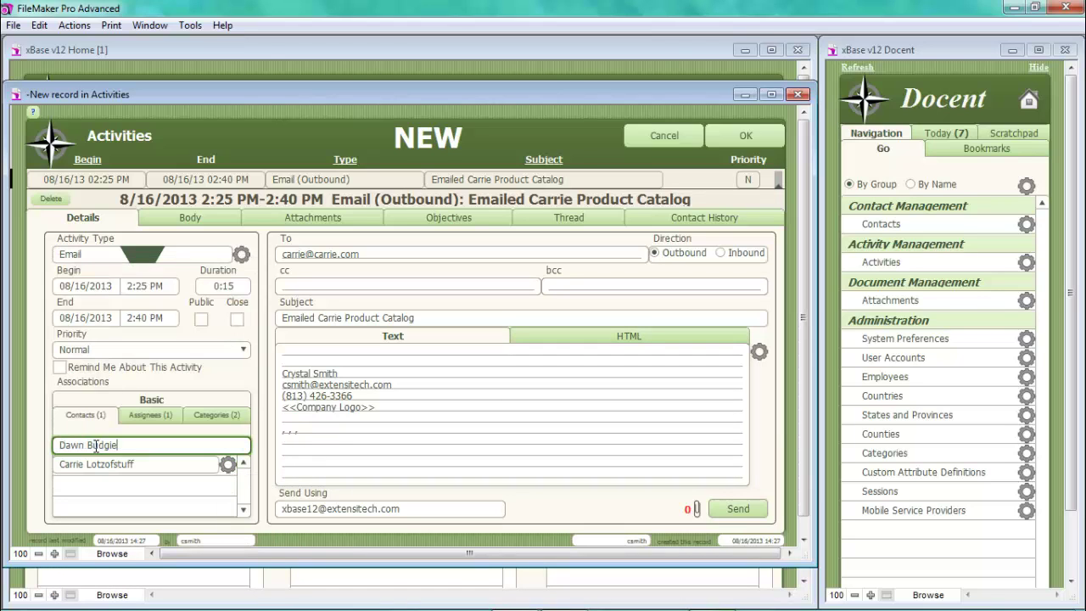
click(290, 287)
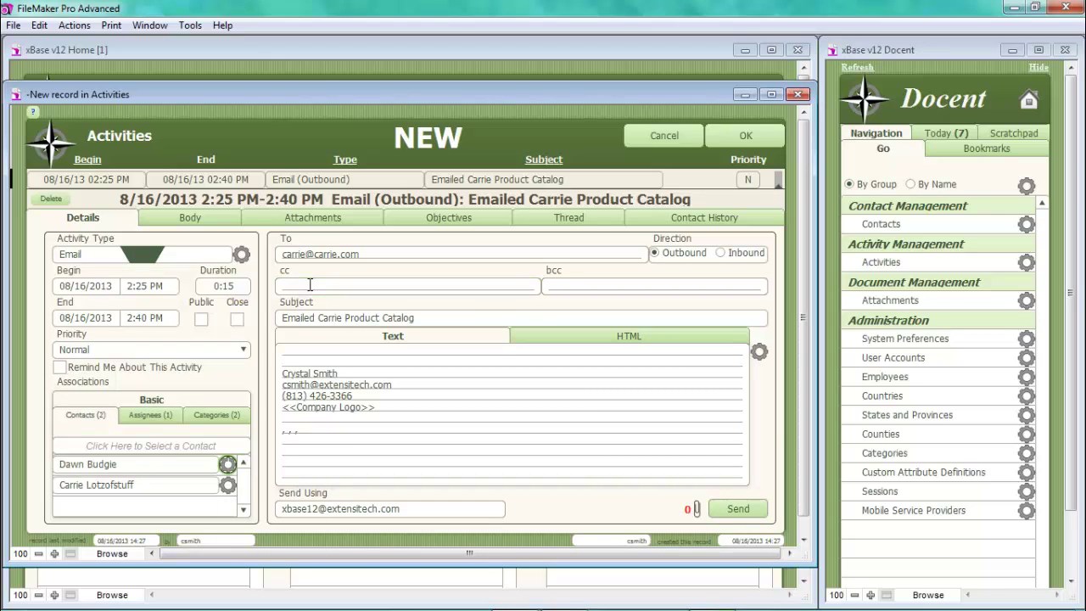
click(308, 286)
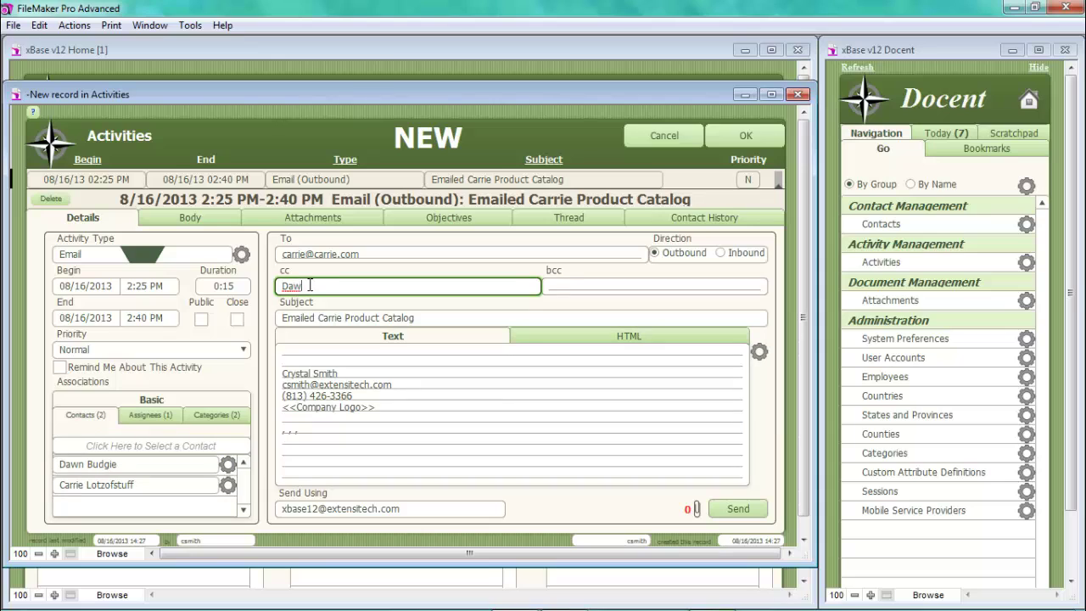
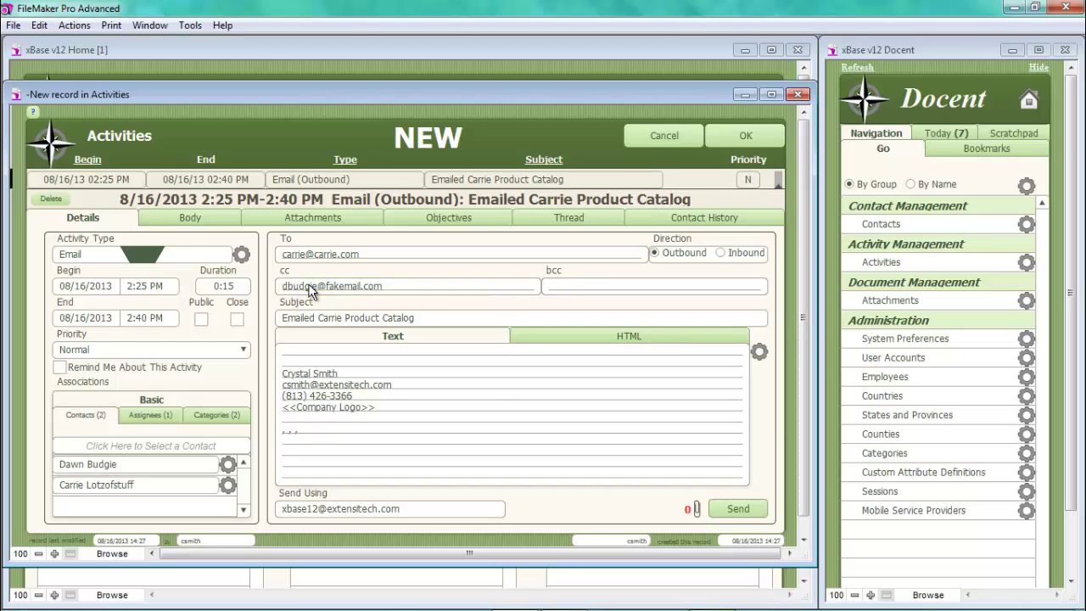
- Save the email and open the second contact's record from the Docent bookmarks
click(758, 138)
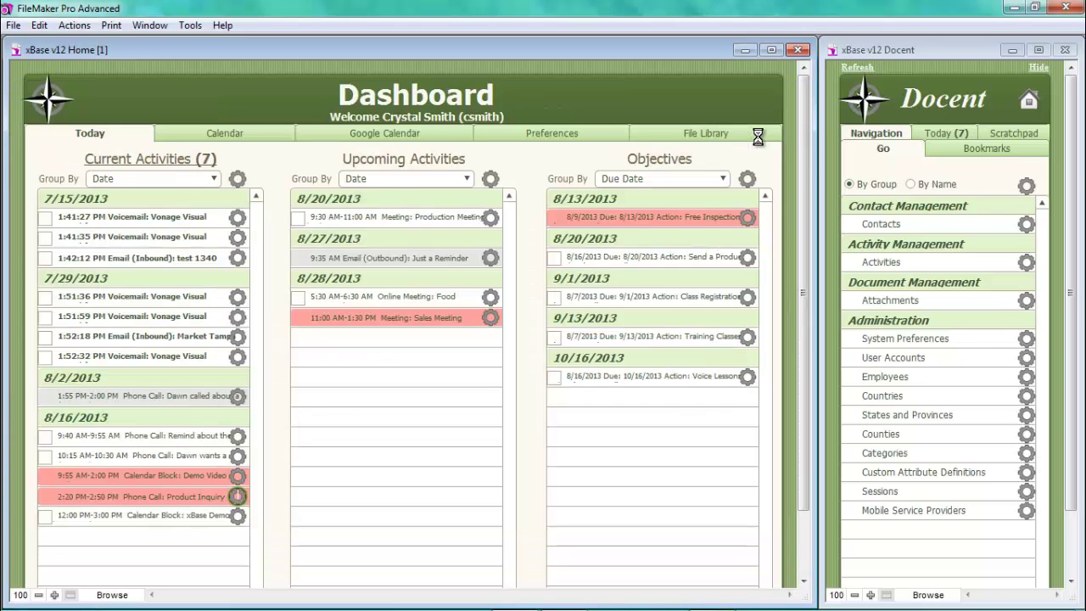
click(974, 148)
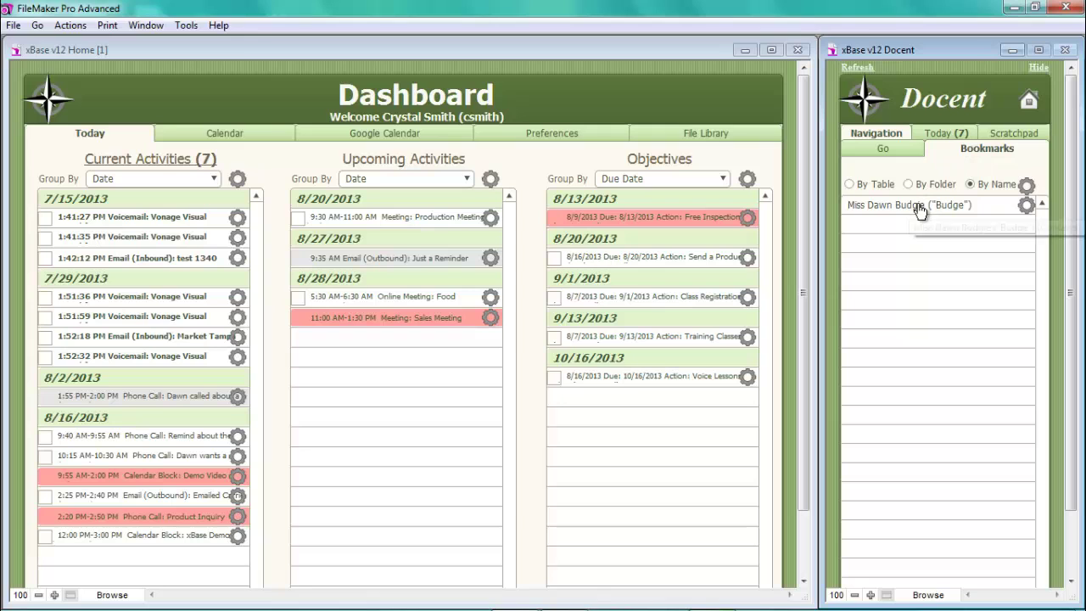
click(921, 208)
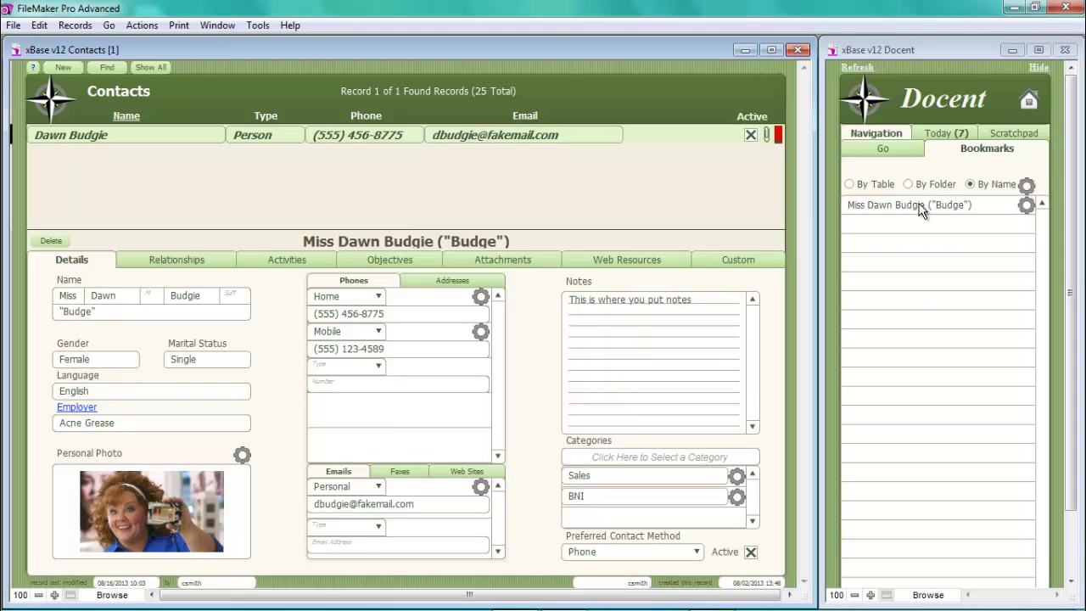
- Show the contact's objectives (Free Inspection, Send a Product Catalog) and the add-objective options
click(276, 261)
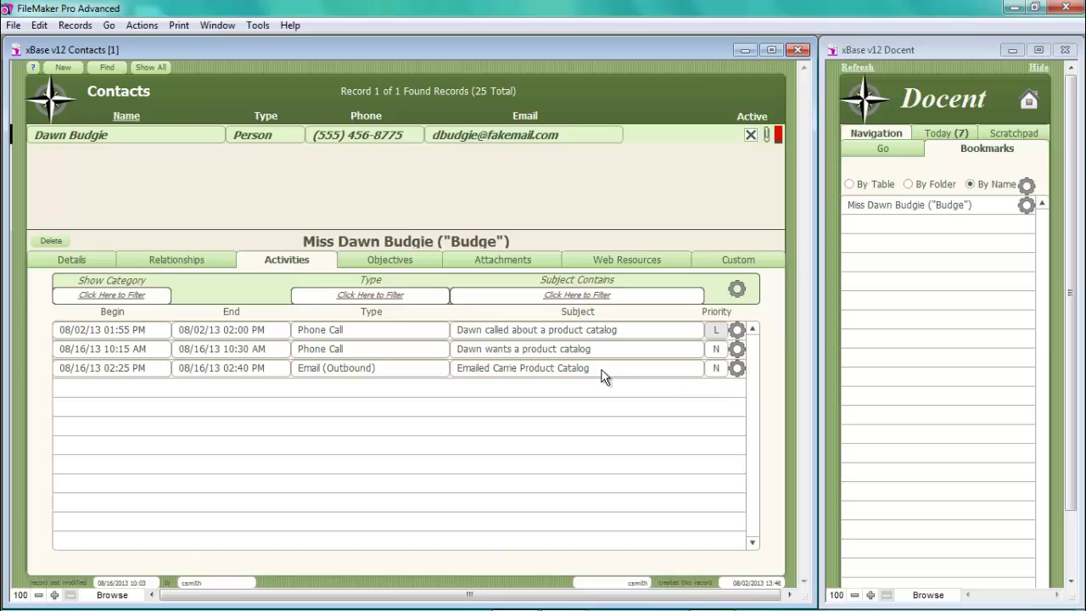
click(412, 263)
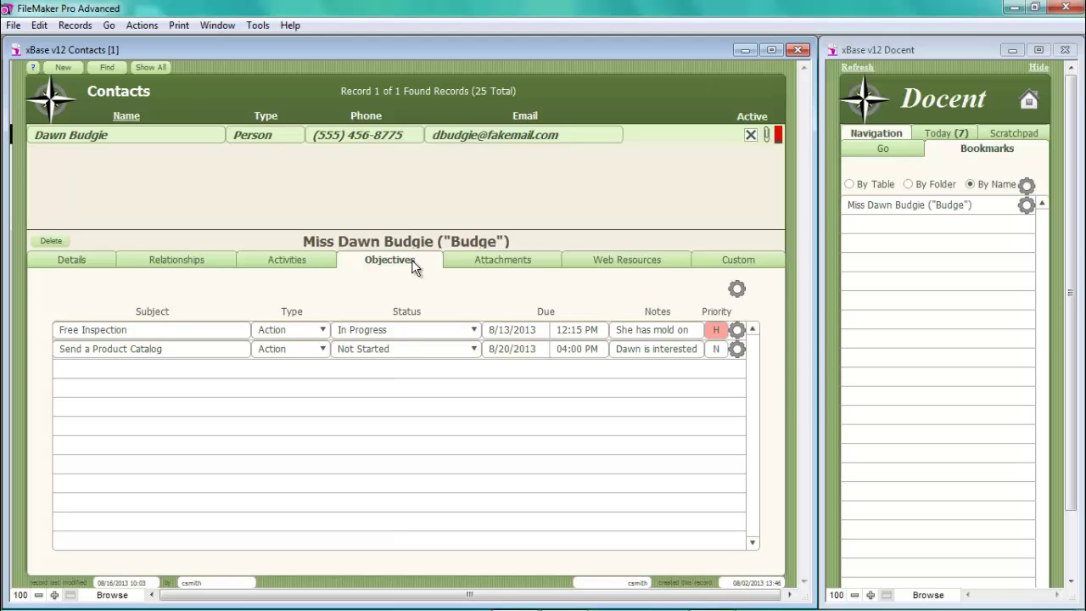
click(737, 290)
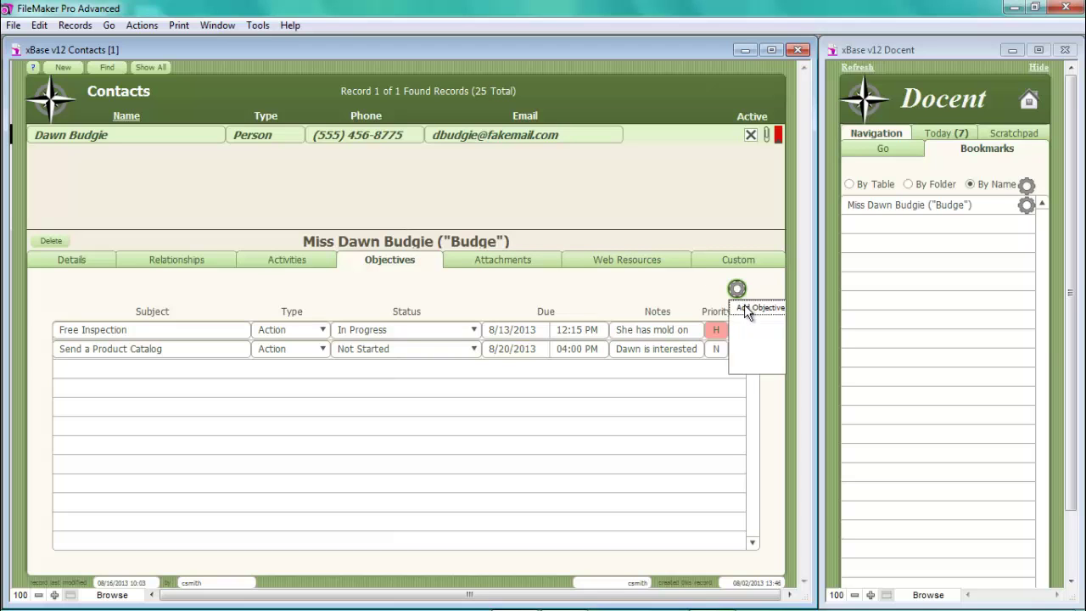
- Add an objective due 08/19/2013 at 5:30 PM, Normal priority, with a second assignee
click(747, 310)
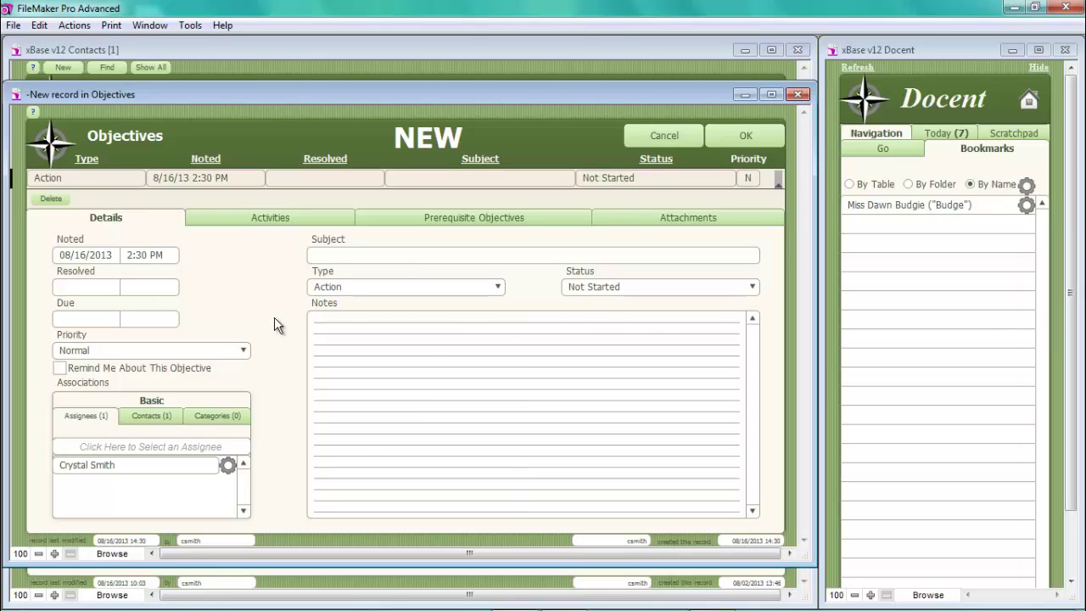
click(61, 320)
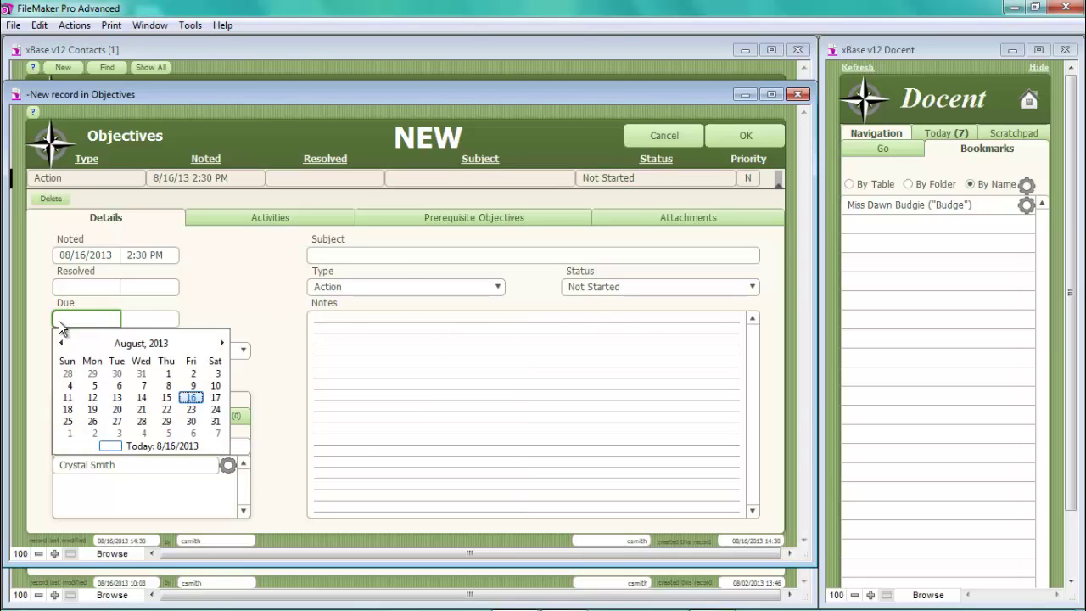
click(93, 411)
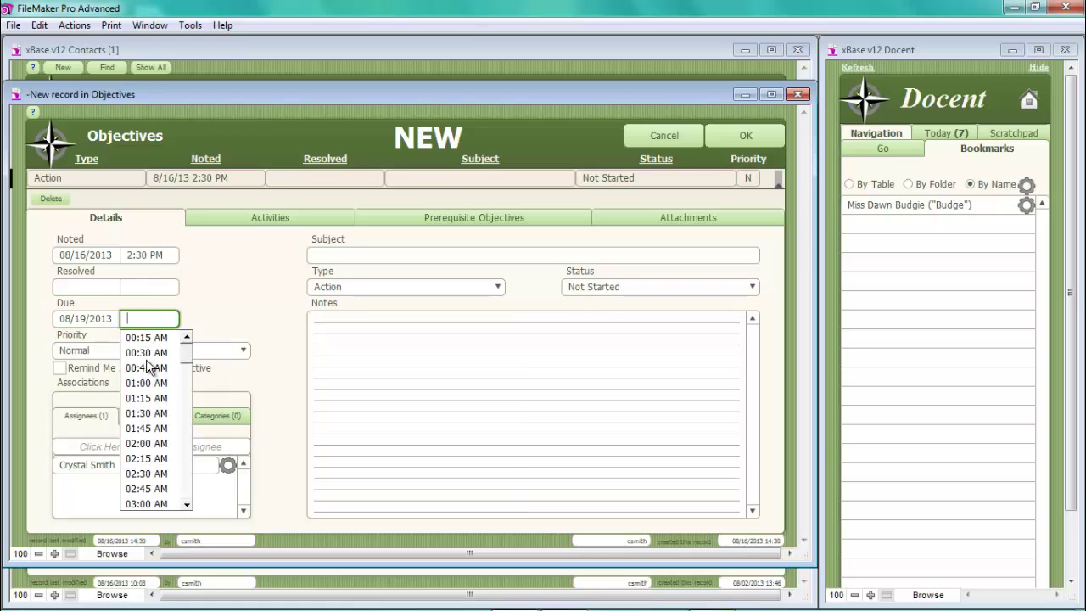
scroll(144, 442, down, 6)
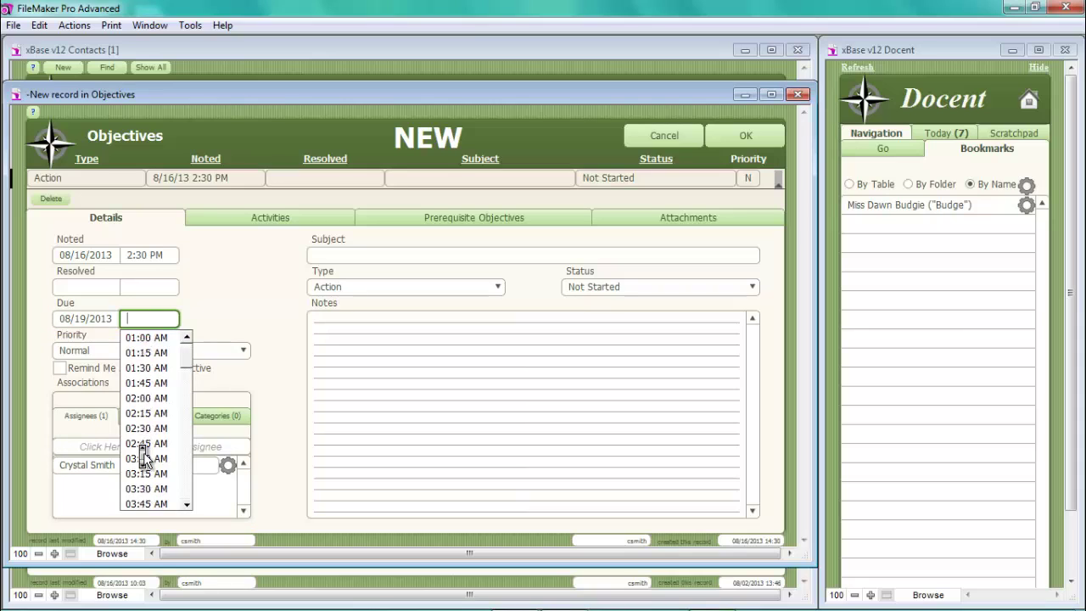
scroll(144, 458, down, 16)
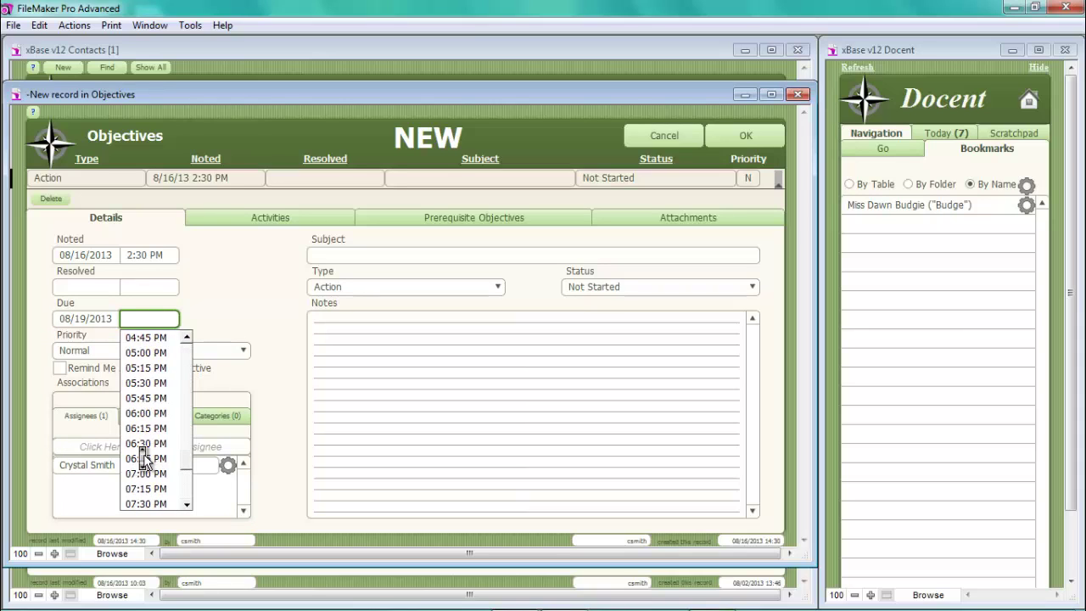
click(144, 383)
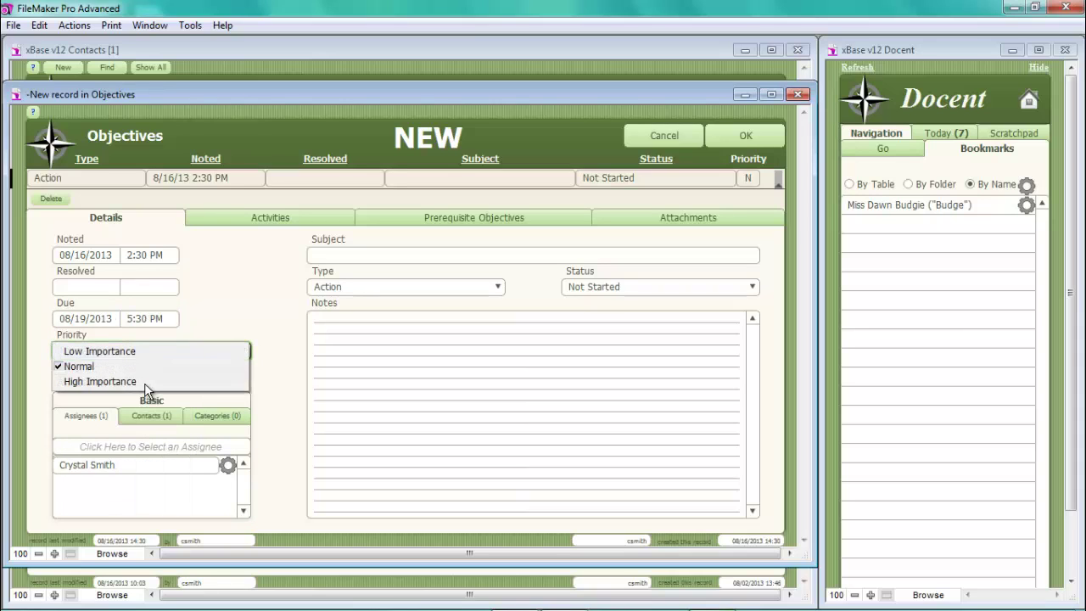
click(99, 368)
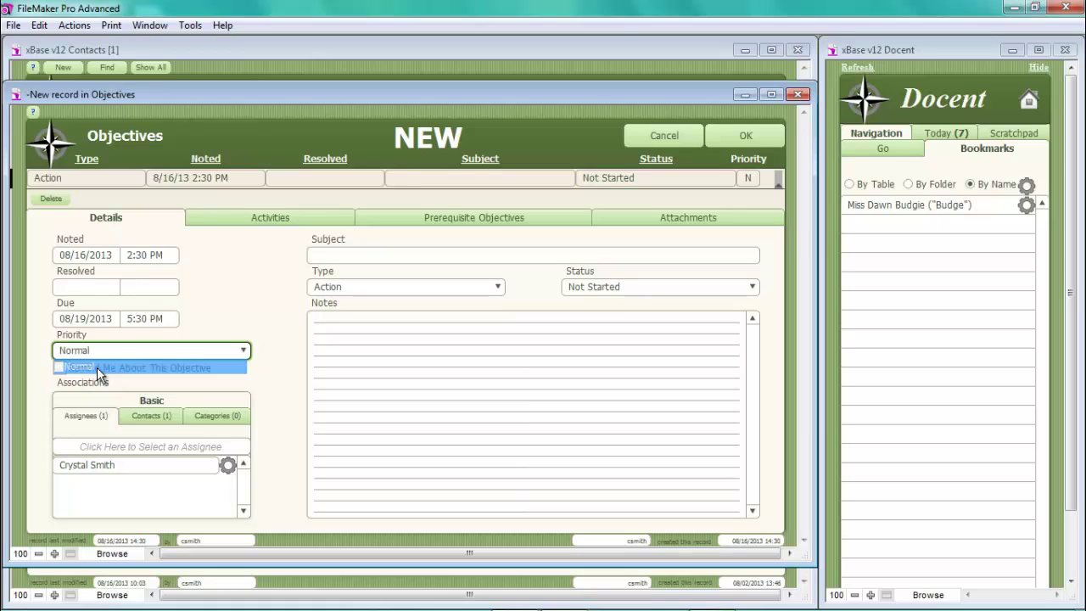
click(97, 446)
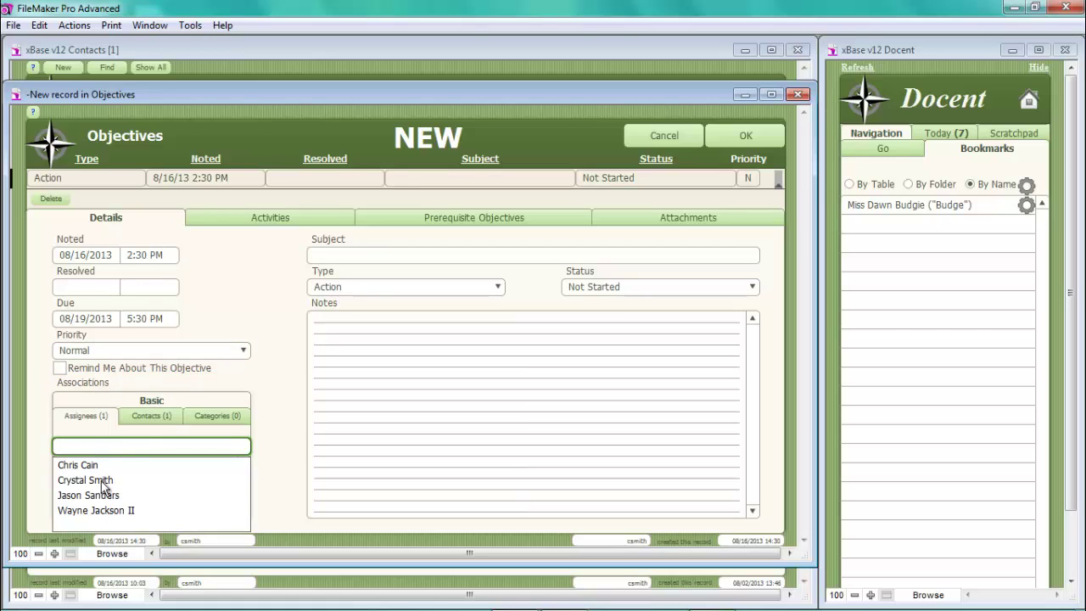
click(109, 510)
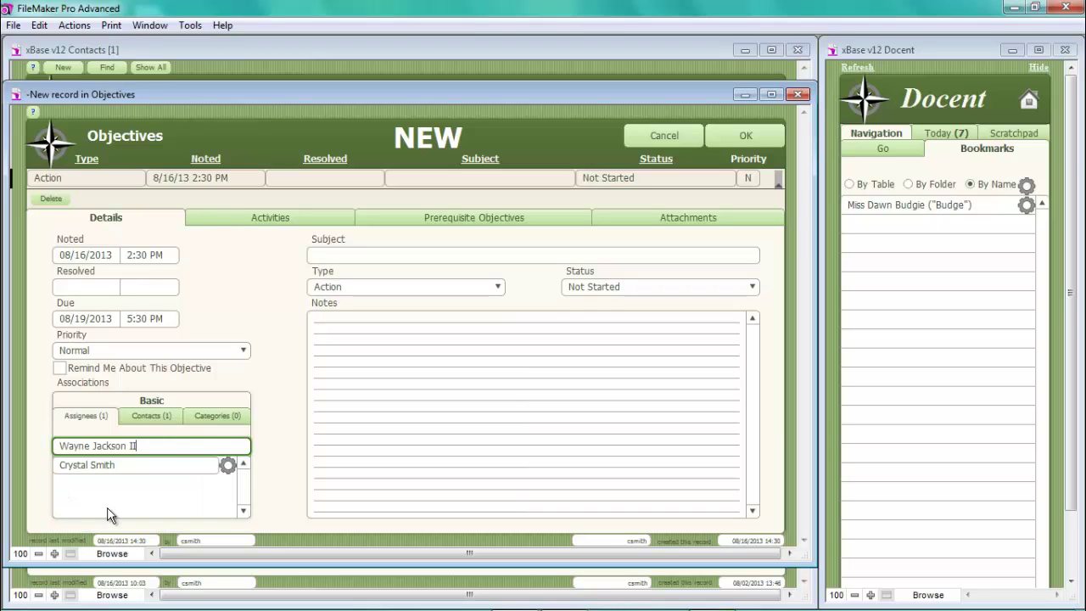
click(145, 414)
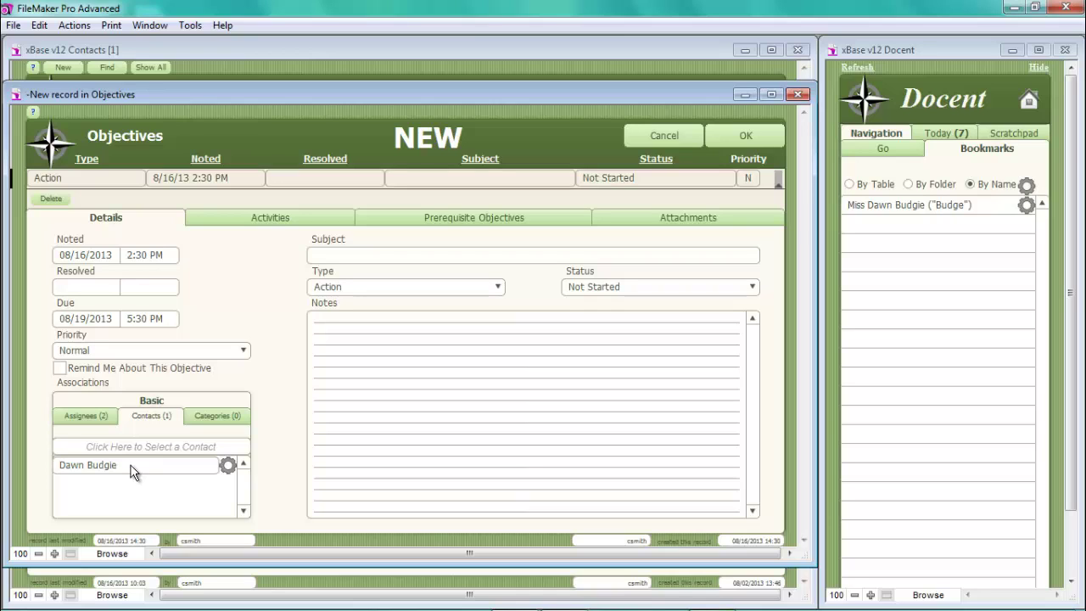
- Tag the objective Referral Program and link the contact's sister as a second contact
click(206, 420)
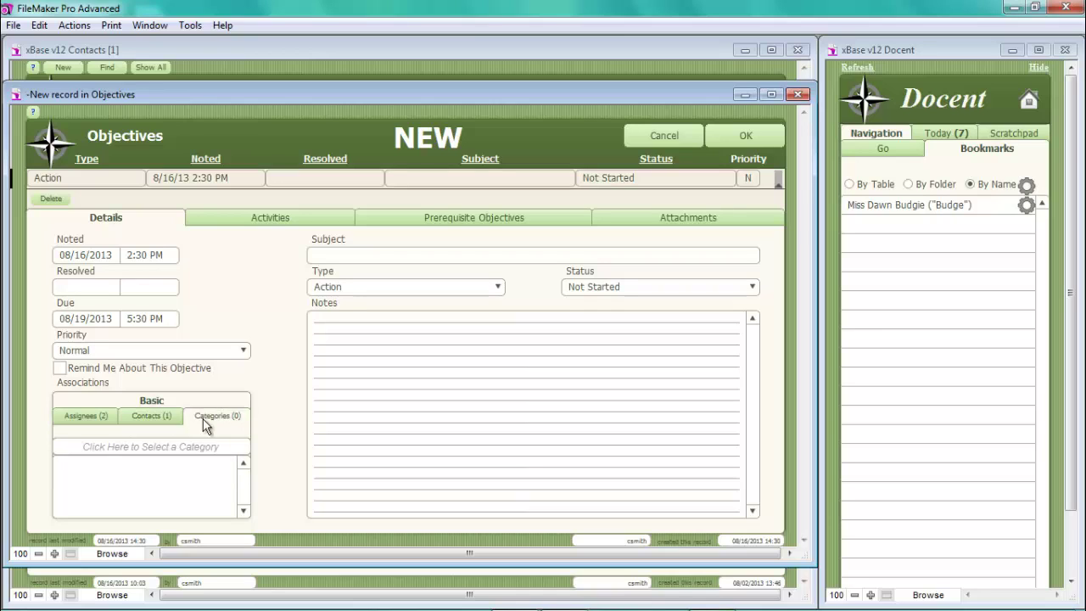
click(160, 445)
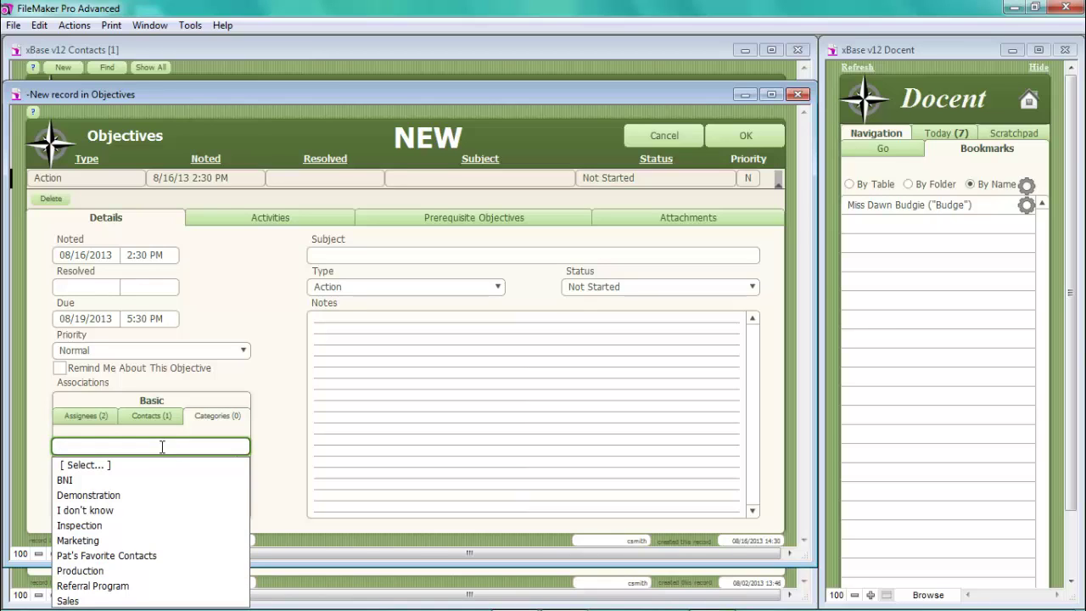
text(referral Program)
key(Return)
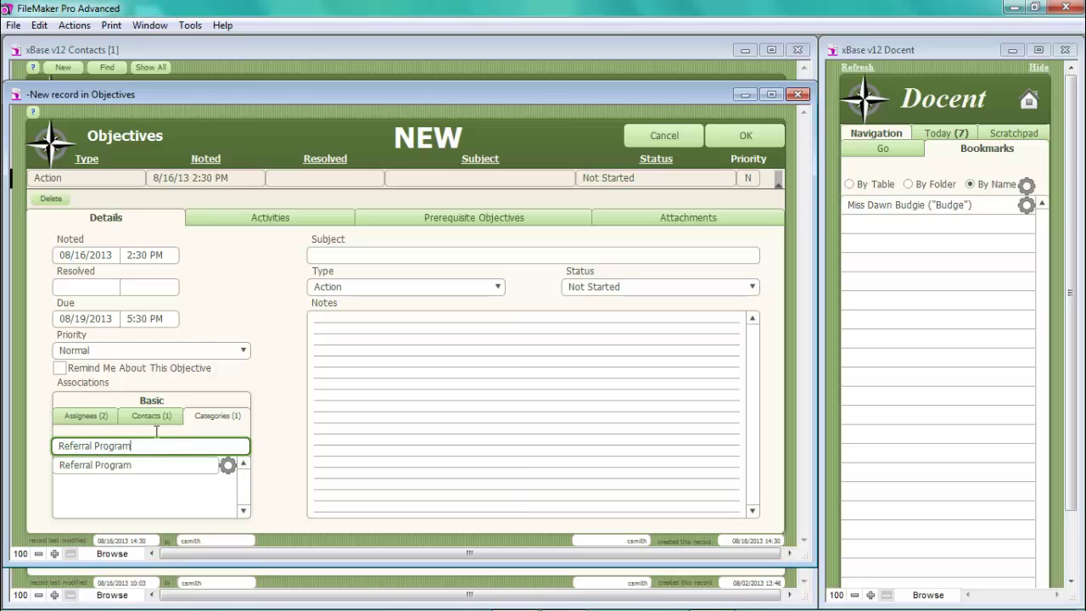
click(146, 412)
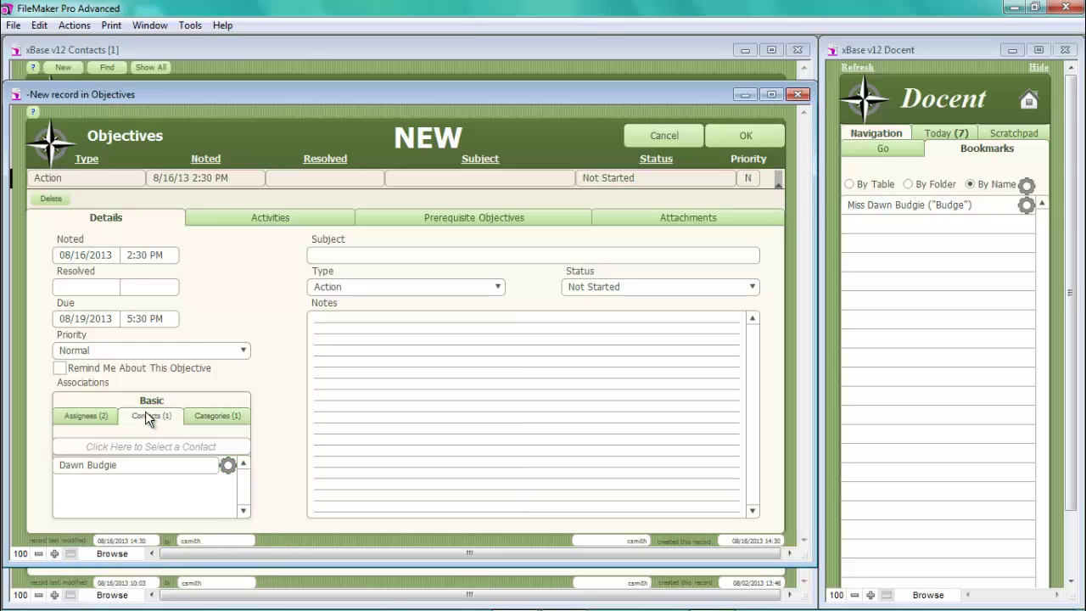
click(122, 445)
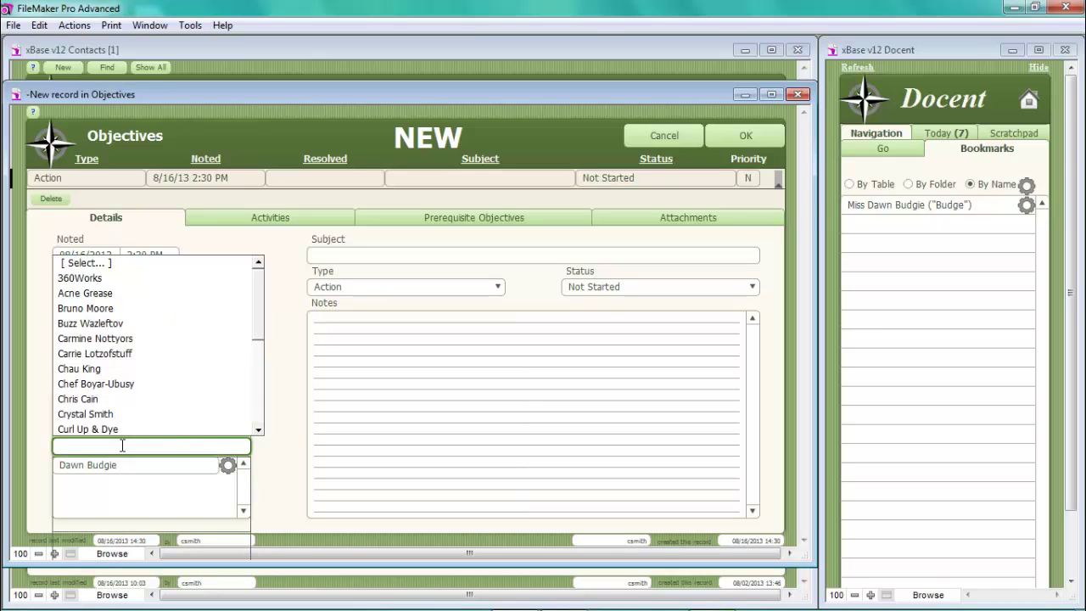
text(carr)
key(Right)
key(Return)
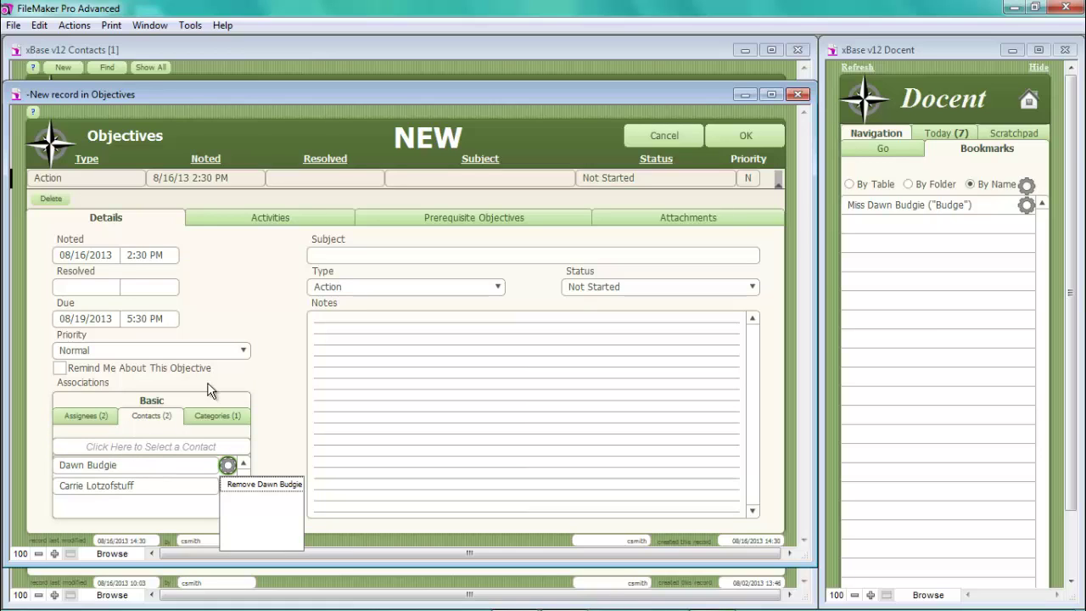
- Enter the objective subject 'Add Referral Credit to account'
click(335, 261)
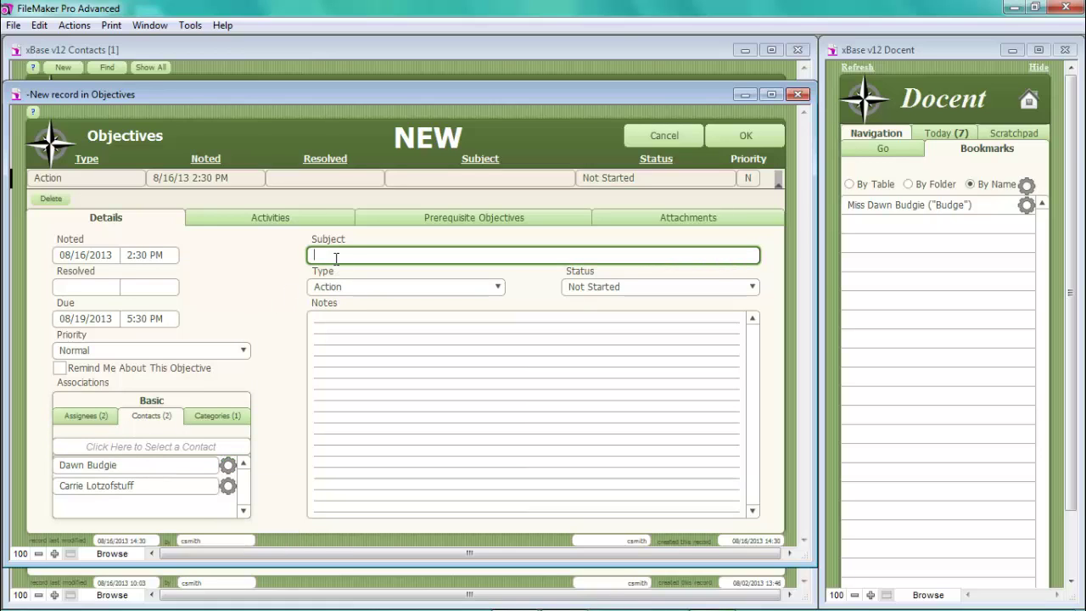
text(Add N)
text(es)
key(BackSpace)
text(ferral Credit to account)
click(499, 287)
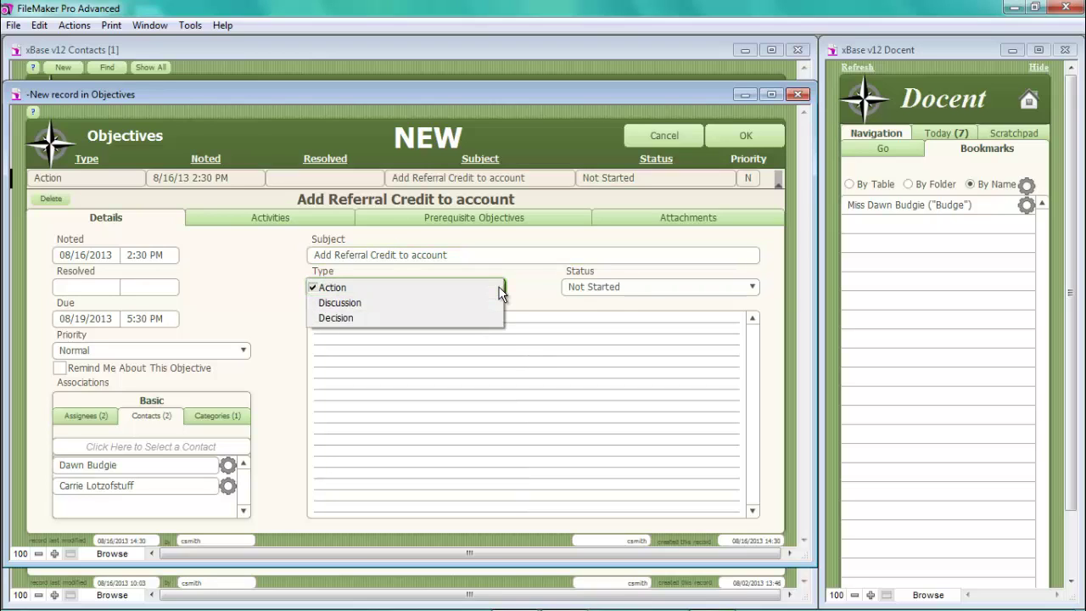
- Keep the objective as Action, Not Started, add the sister-referral credit note, and save it
click(391, 287)
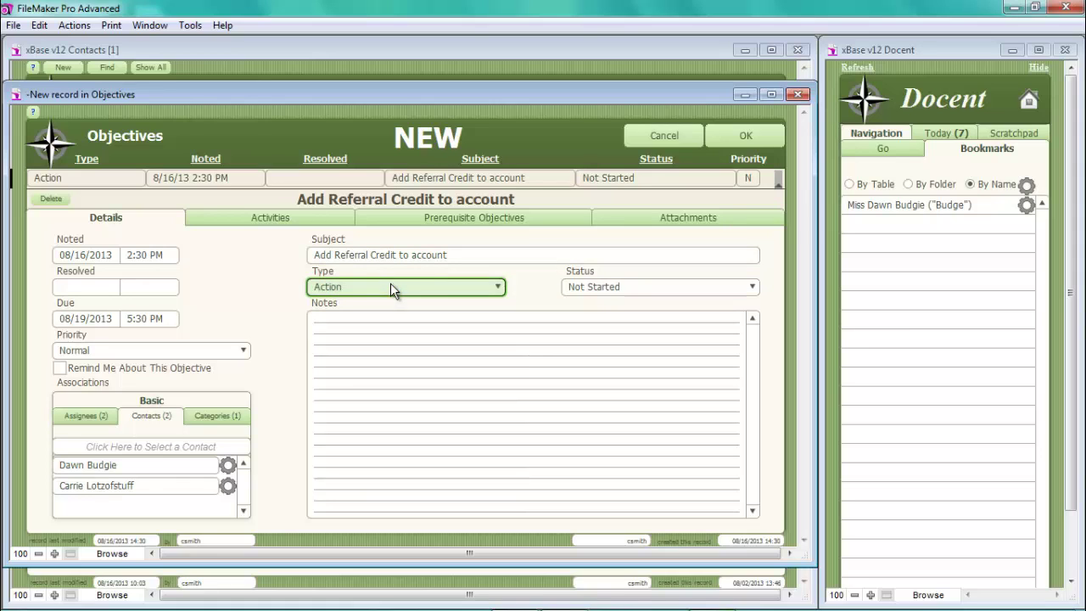
click(755, 289)
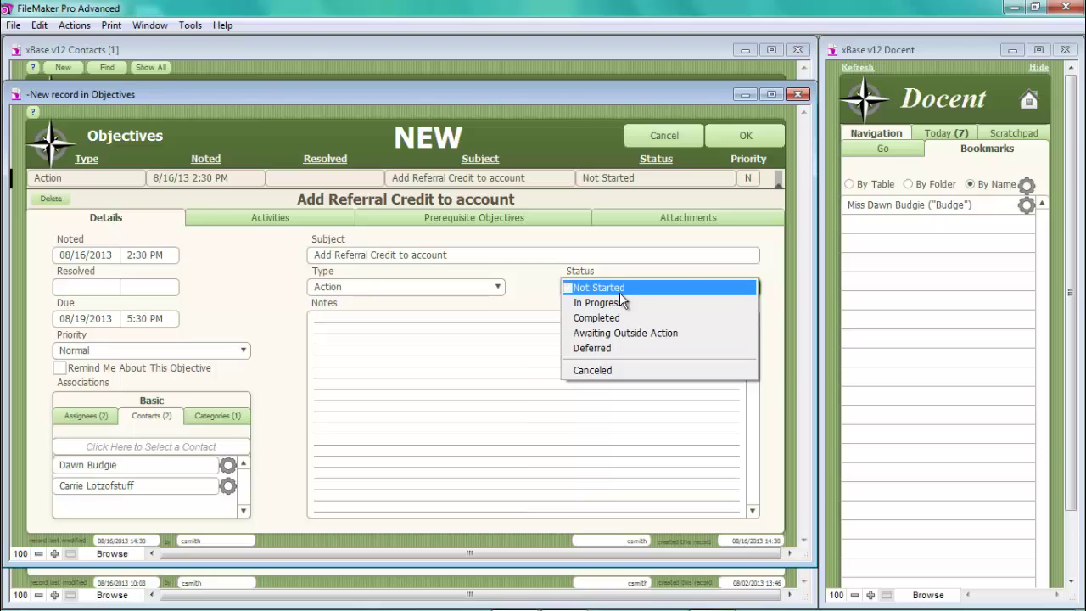
click(621, 289)
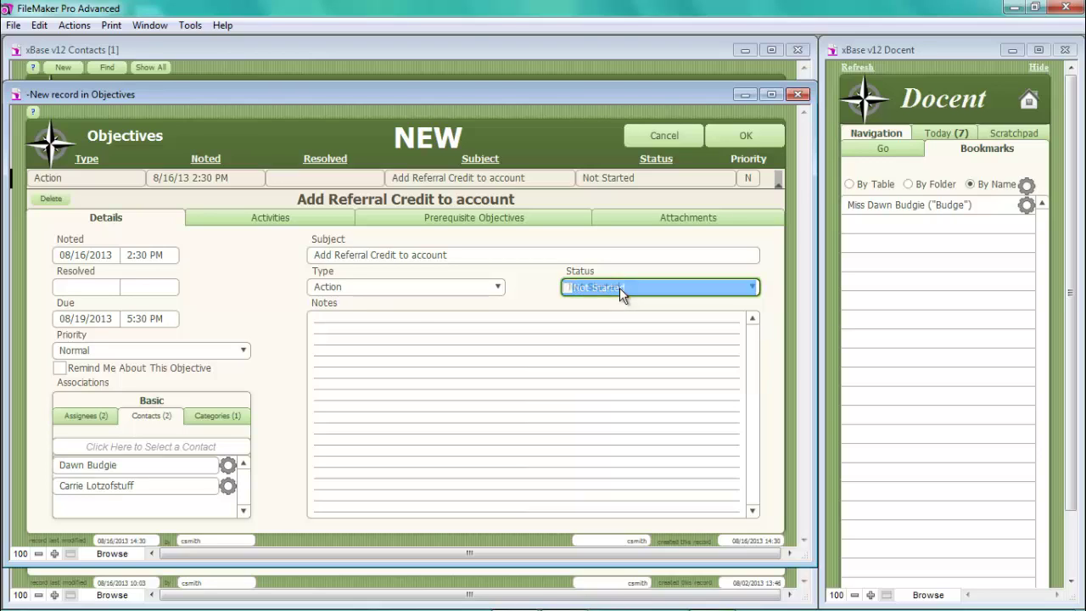
click(350, 321)
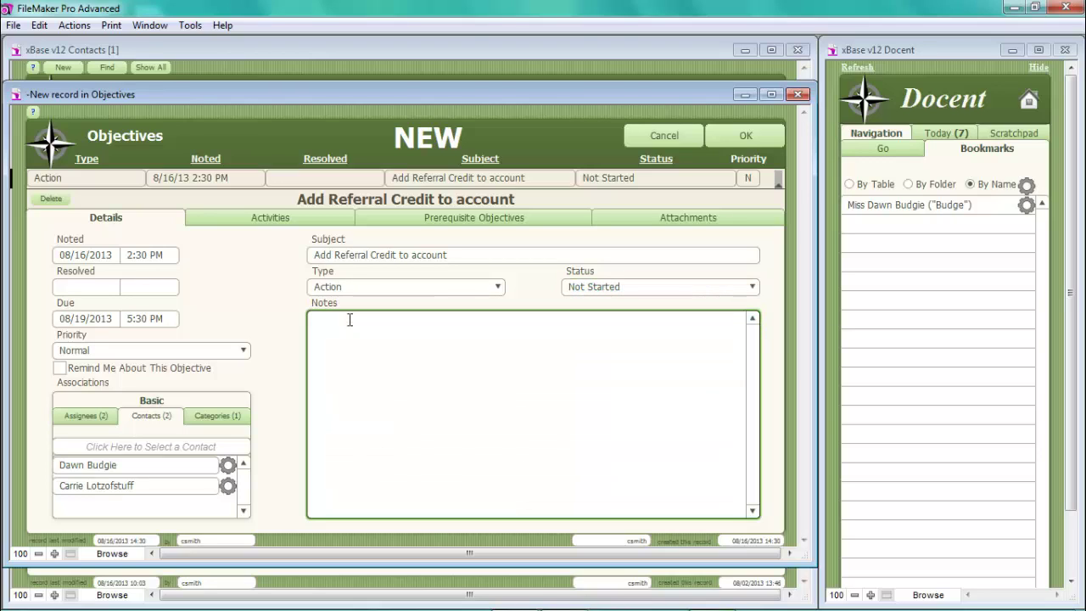
text(Dawn referred her sister Carrier who was )
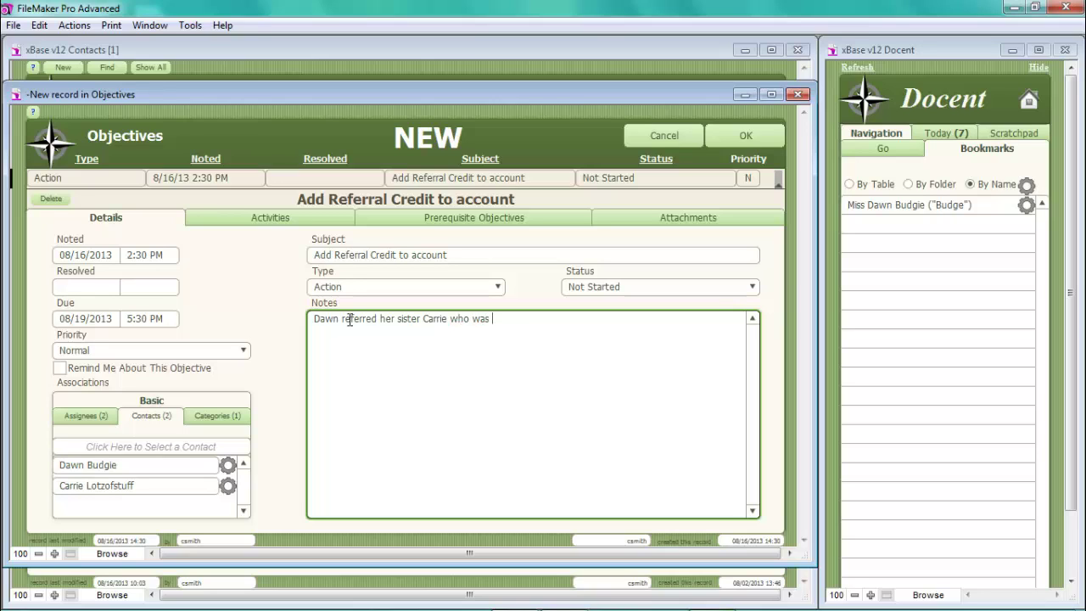
text(sent a aatalo)
text(g, please place)
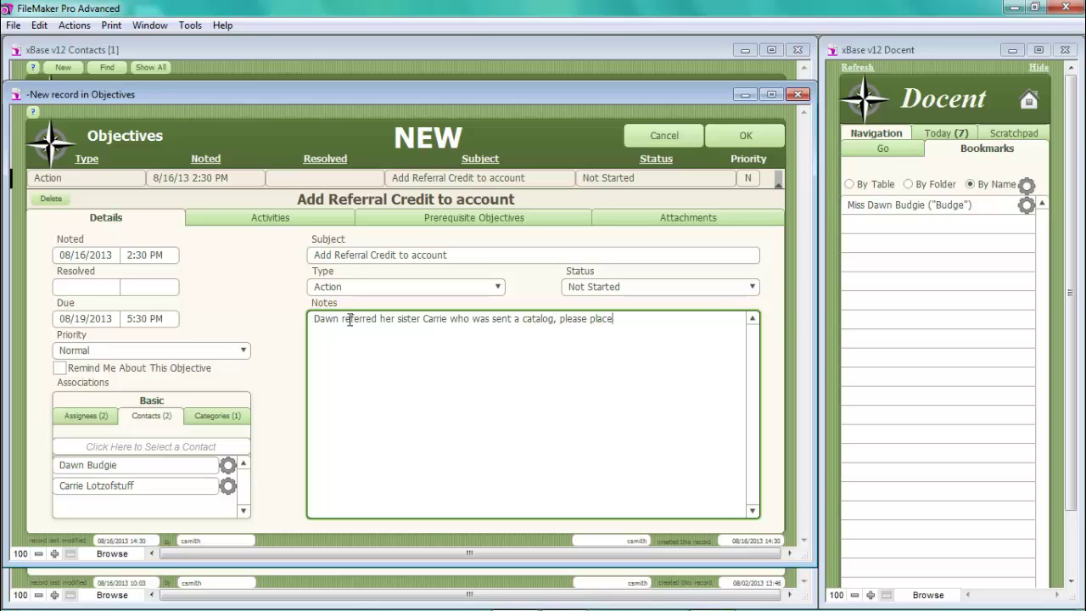
text( the referral credit on D)
text(awn)
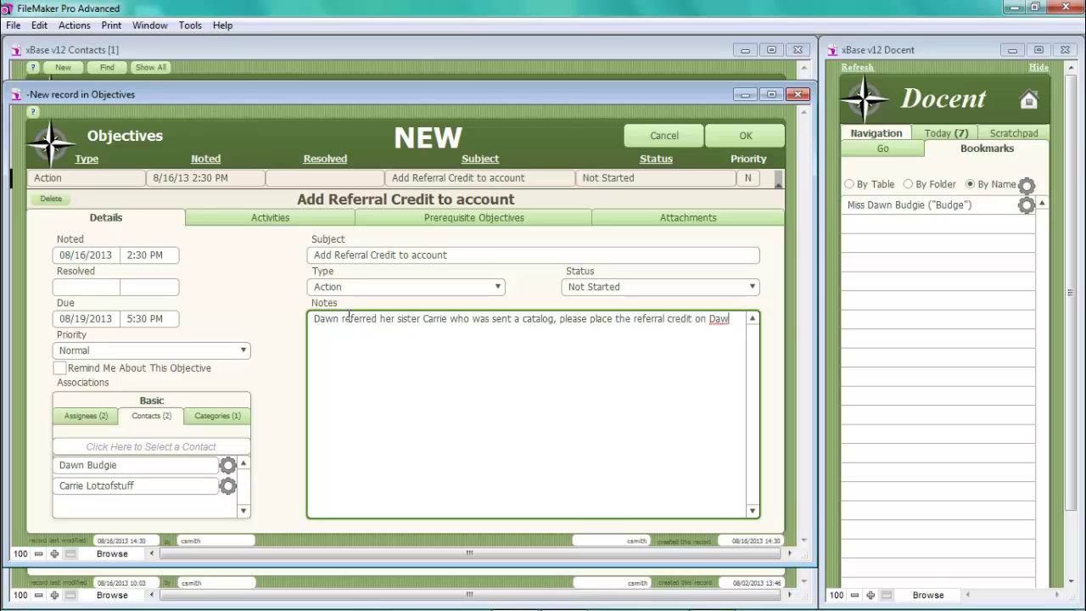
text('s account)
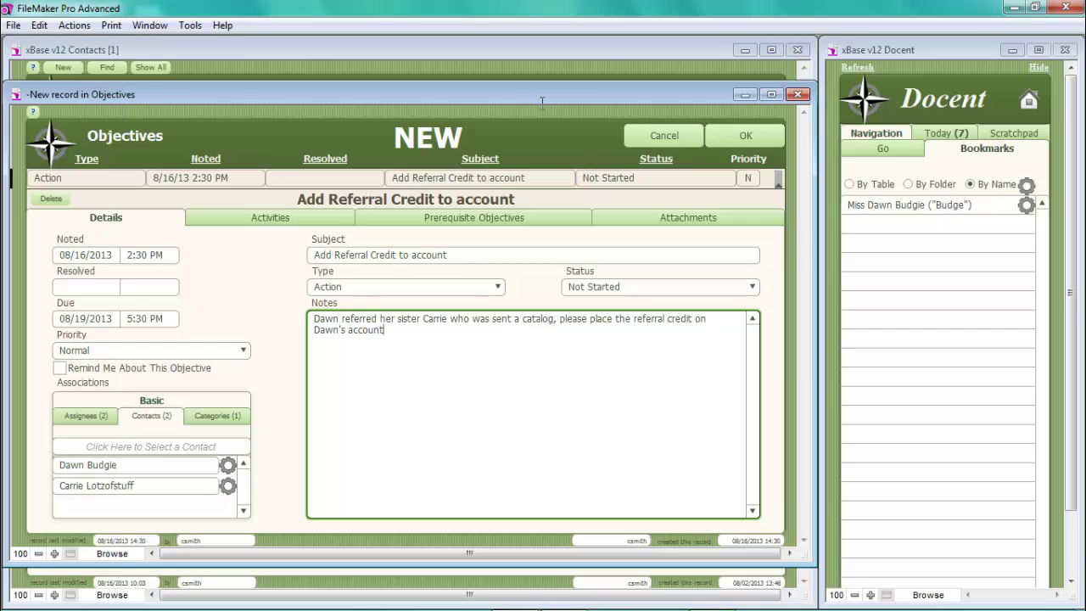
click(757, 135)
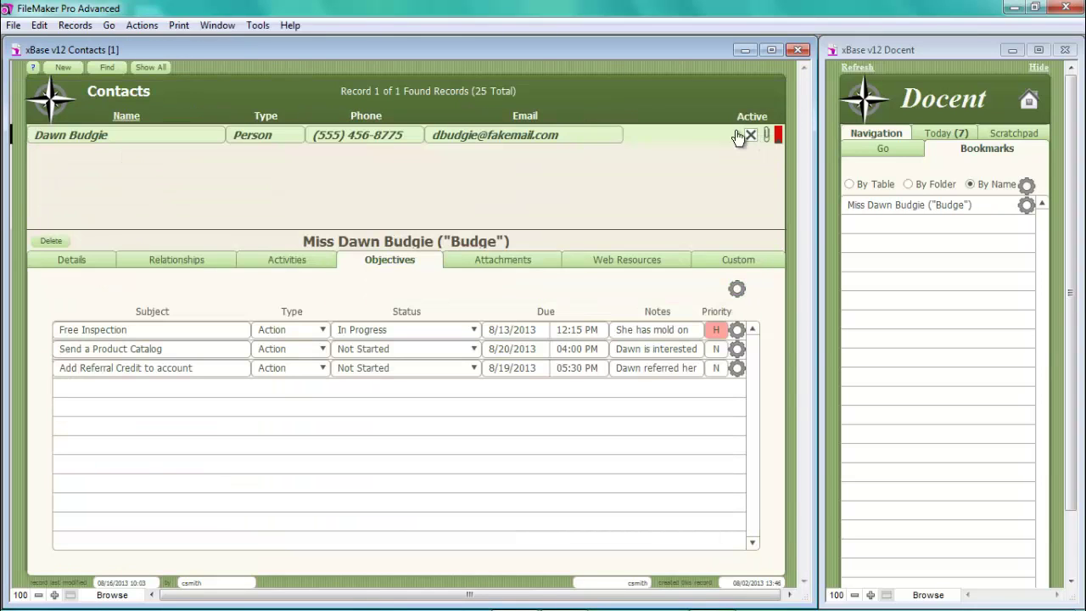
- Show the Relationships list under Details, with employer Acne Grease and her sister
click(100, 261)
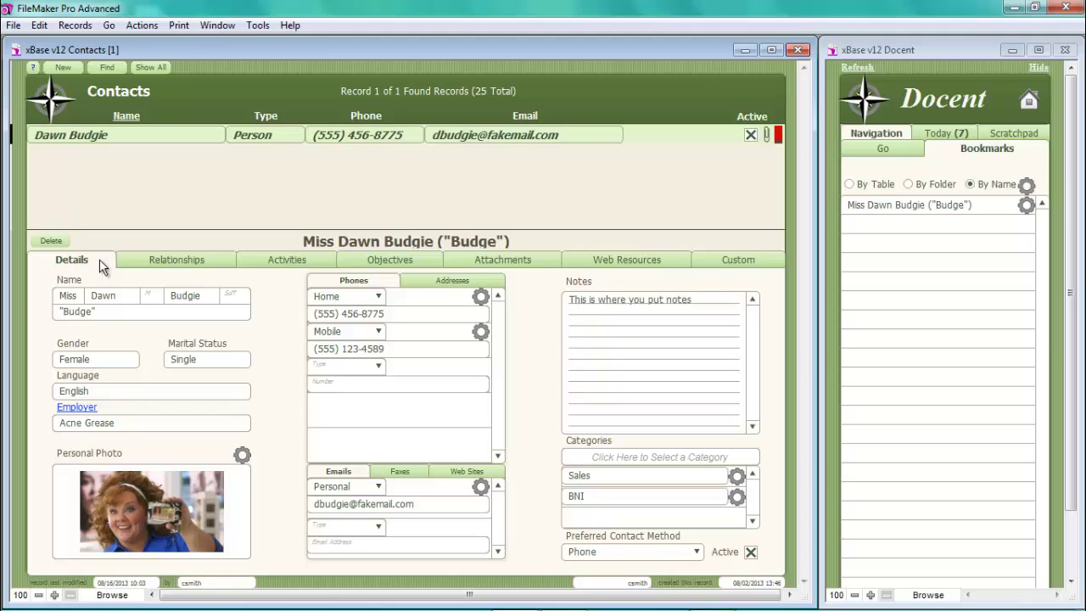
click(188, 262)
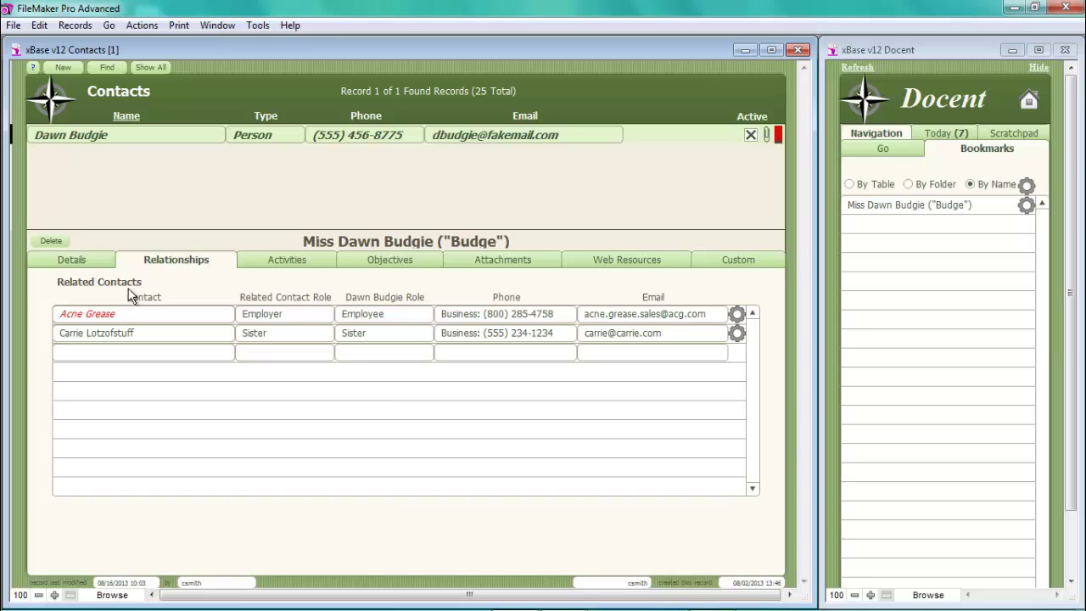
- Link an autocompleted contact with the role 'Emergency Contact', then view the contact's Activities list
click(99, 353)
text(Englebert Humperdink)
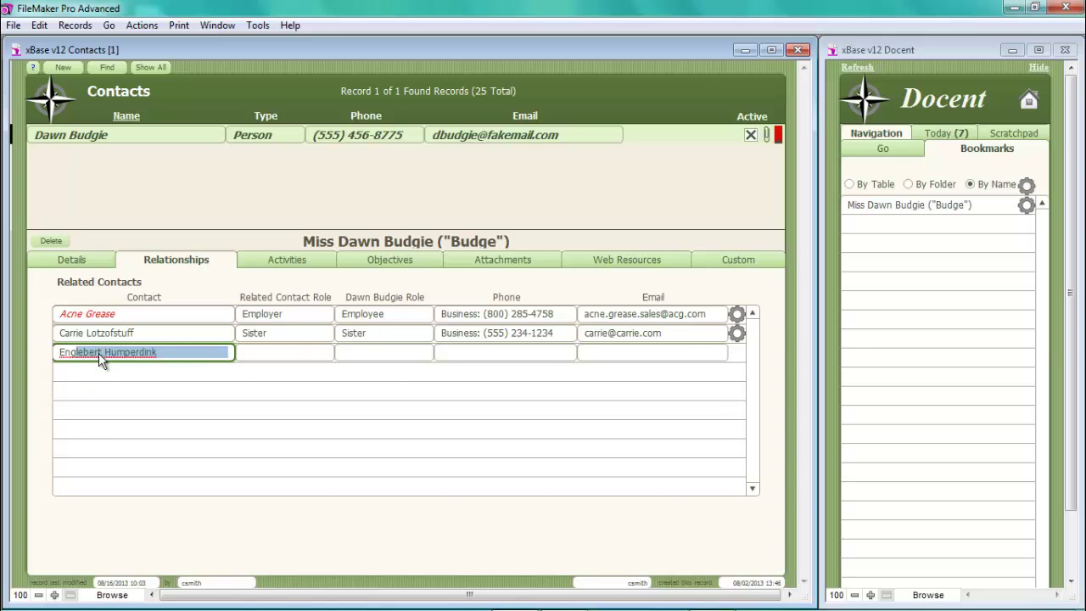
key(Return)
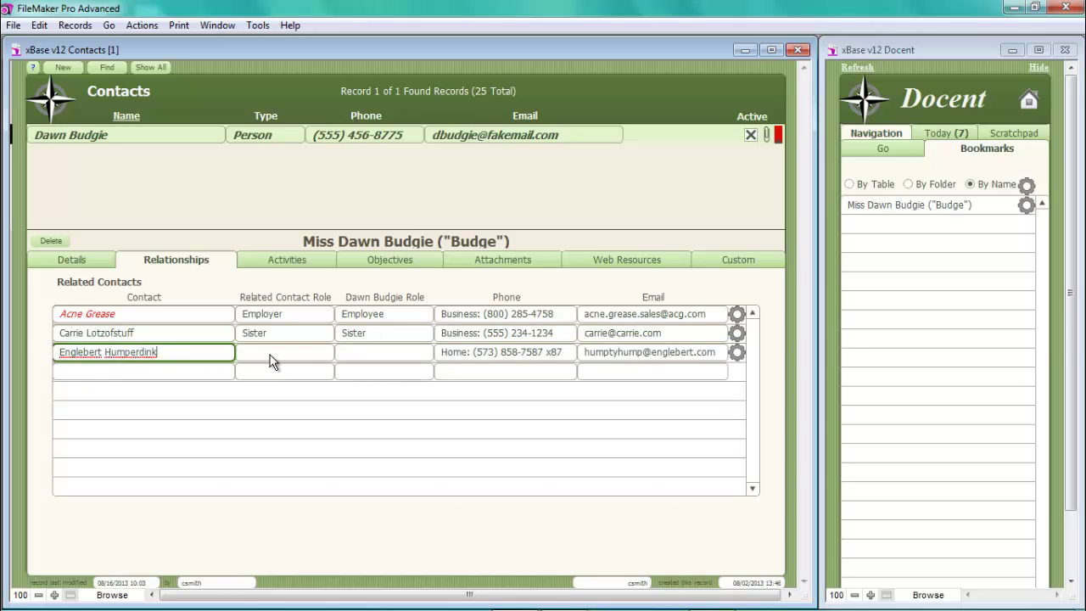
click(273, 353)
text(Emergenct)
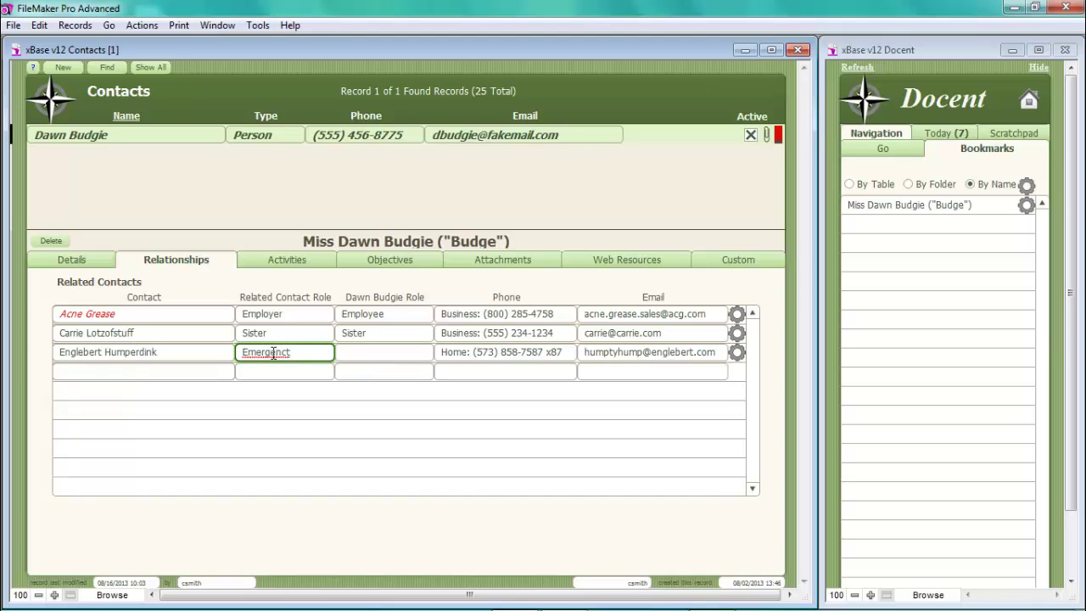
key(BackSpace)
text(y Contact)
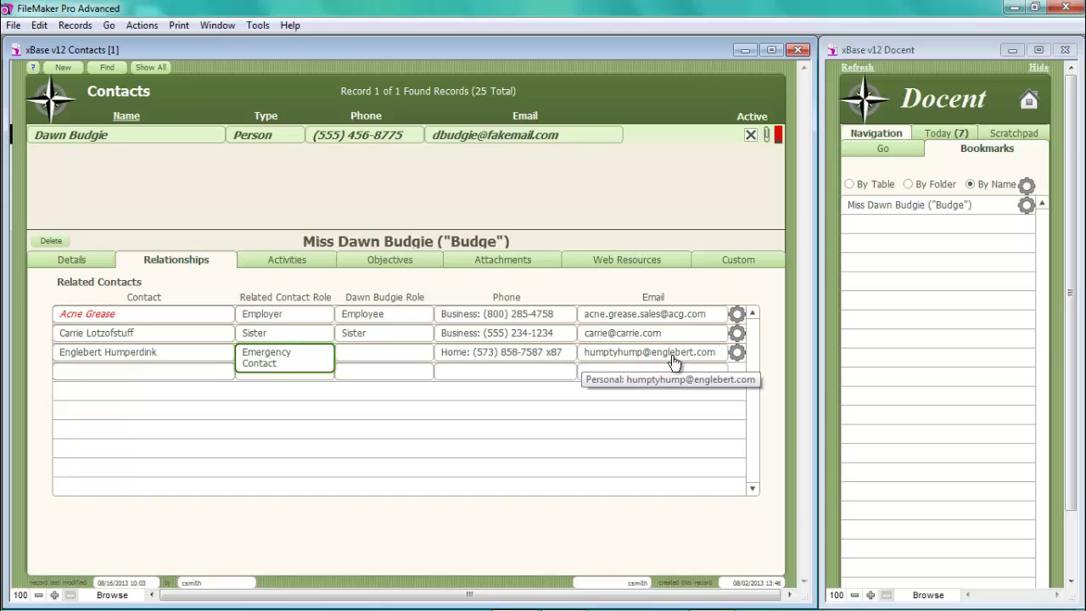
click(256, 268)
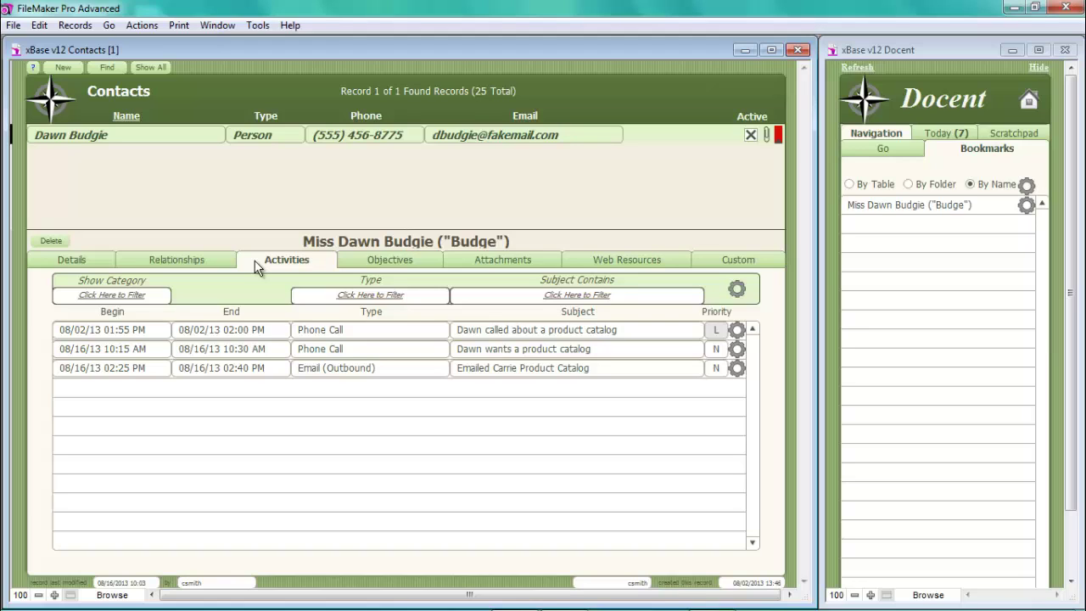
- Look through the Objectives and Attachments tabs, ending on the Web Resources IMDb profile page
click(378, 253)
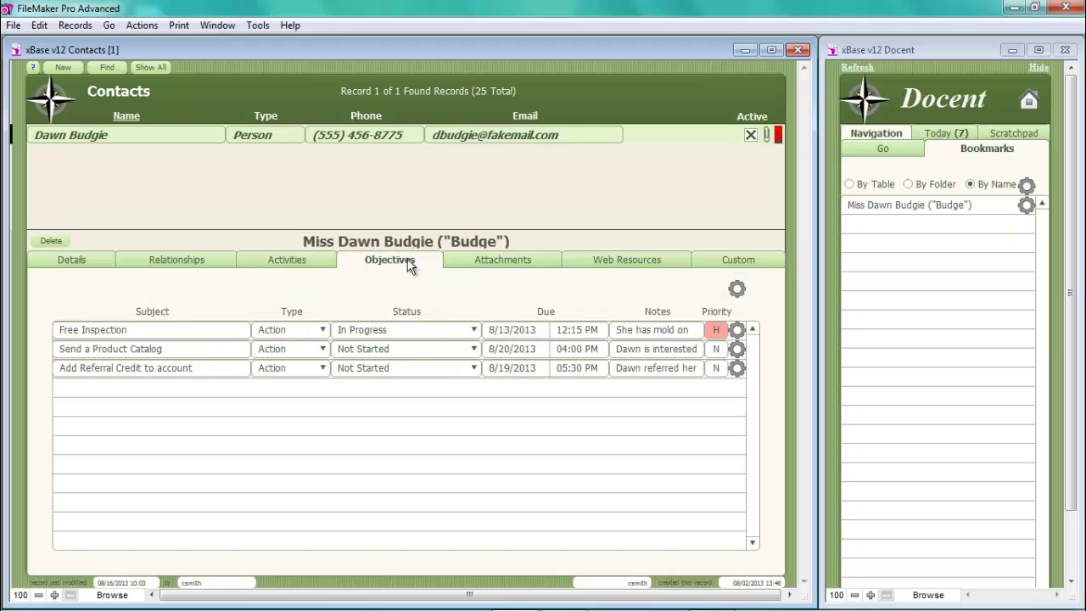
click(508, 261)
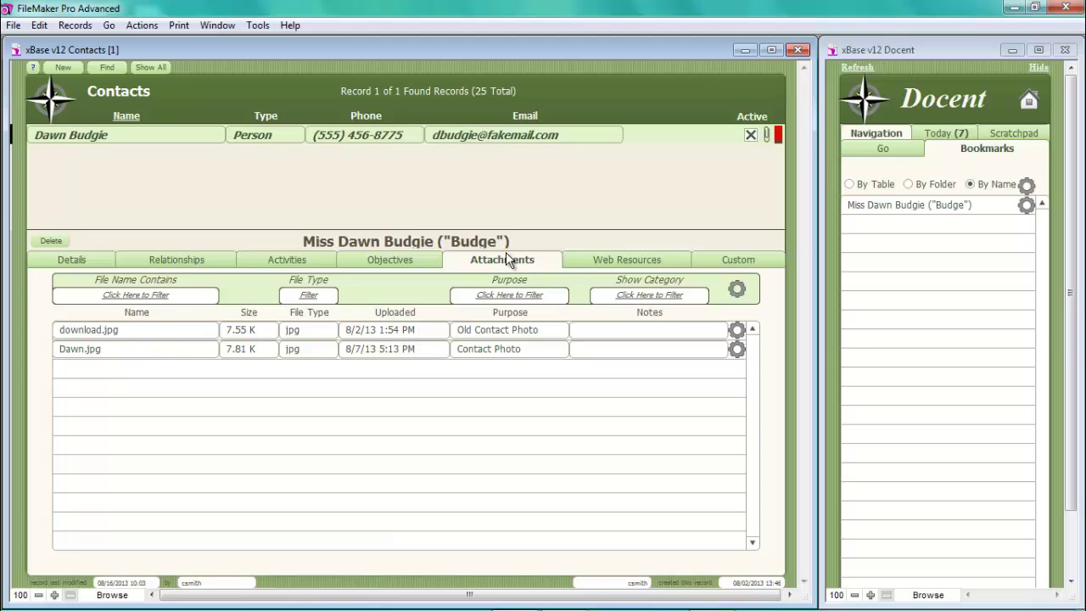
click(627, 257)
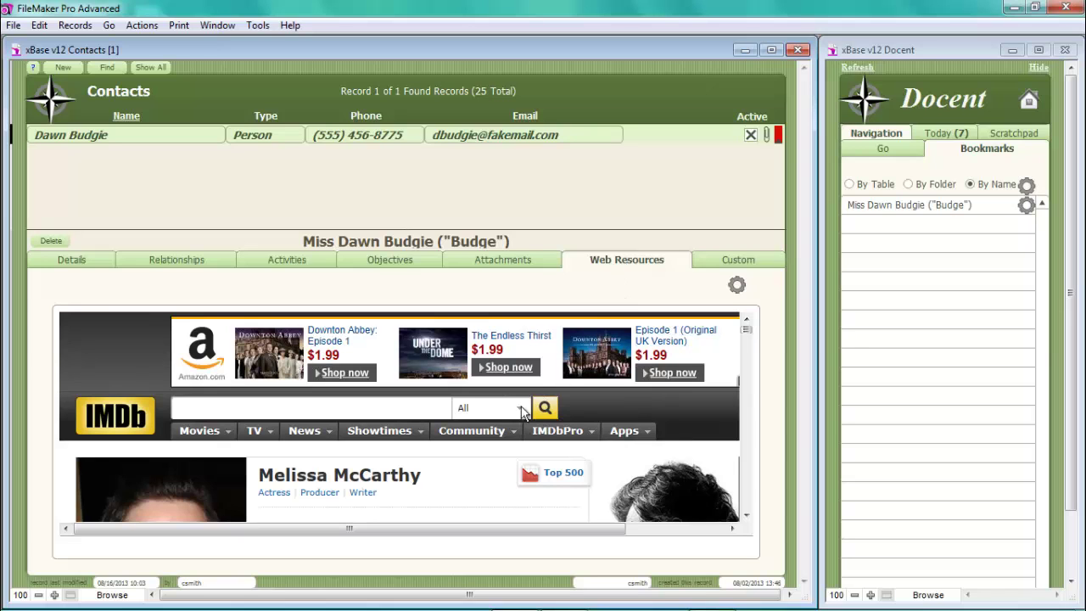
scroll(420, 479, down, 1)
scroll(420, 479, down, 3)
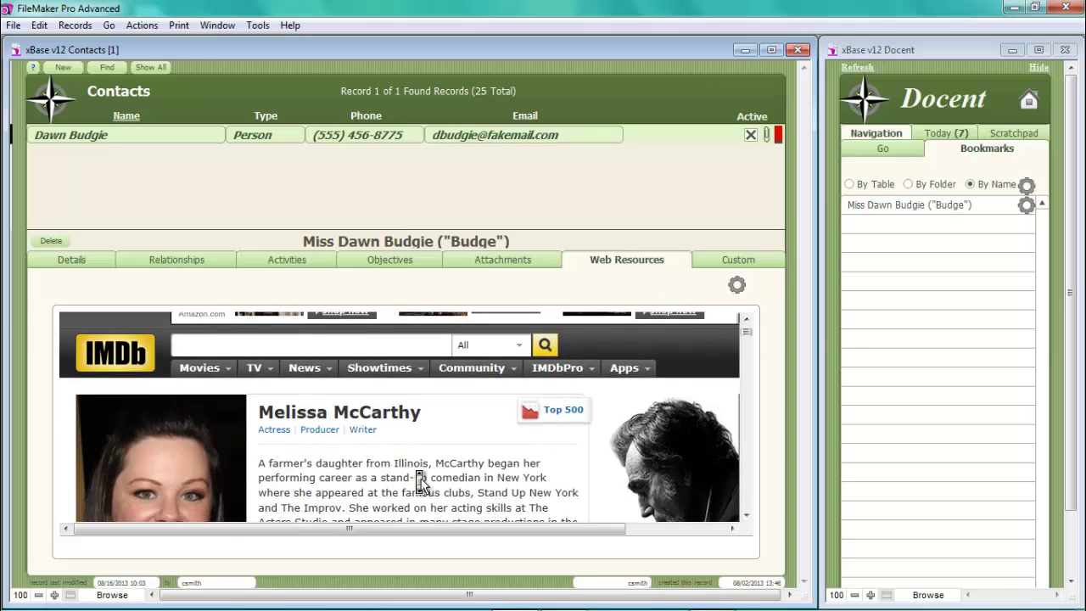
scroll(420, 480, down, 1)
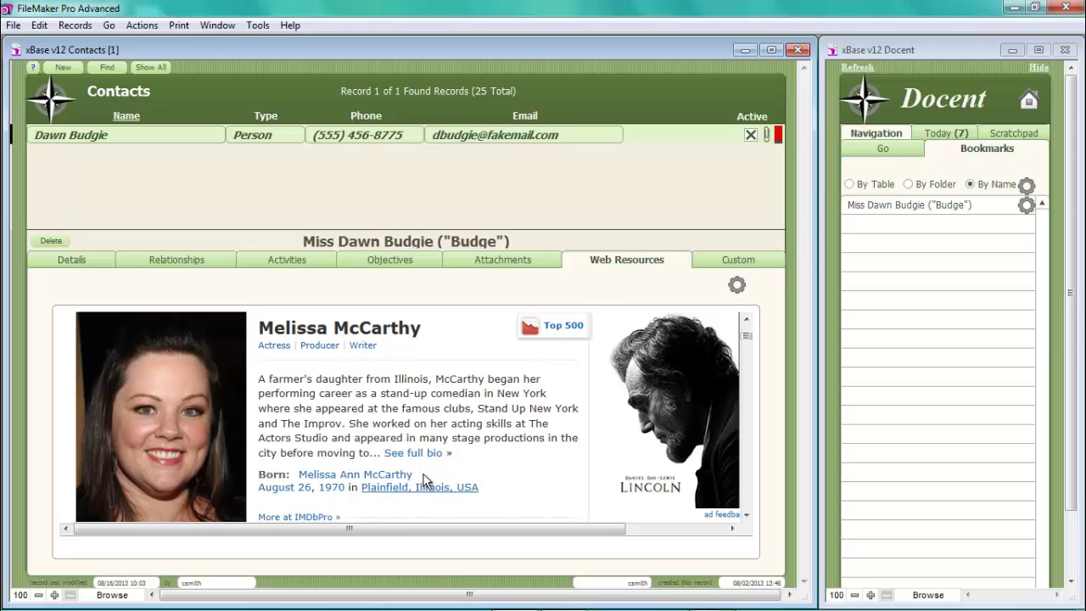
scroll(444, 448, down, 2)
scroll(444, 448, down, 6)
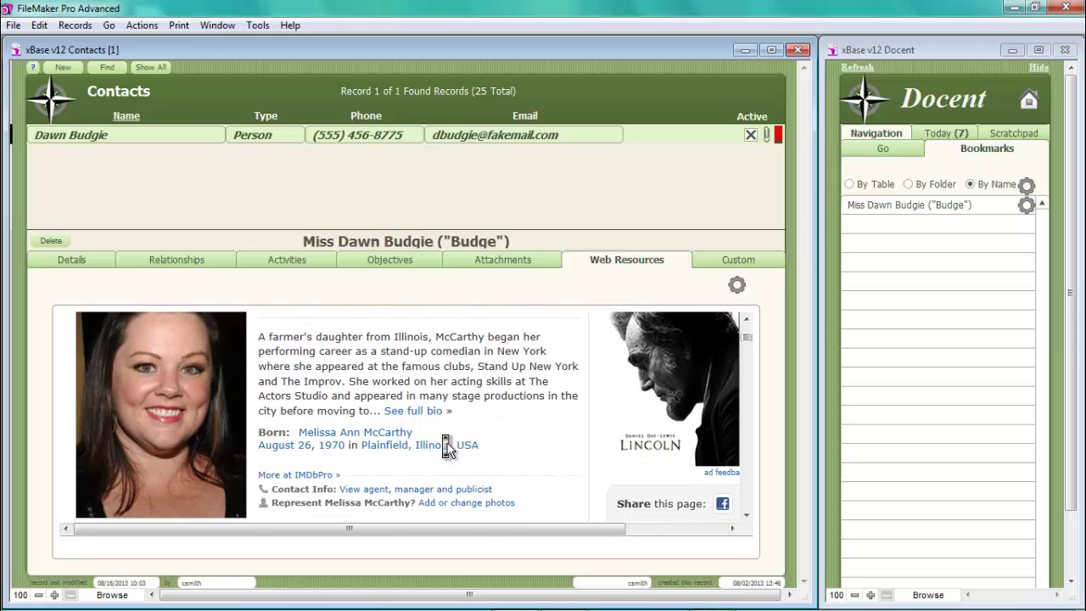
scroll(444, 448, down, 12)
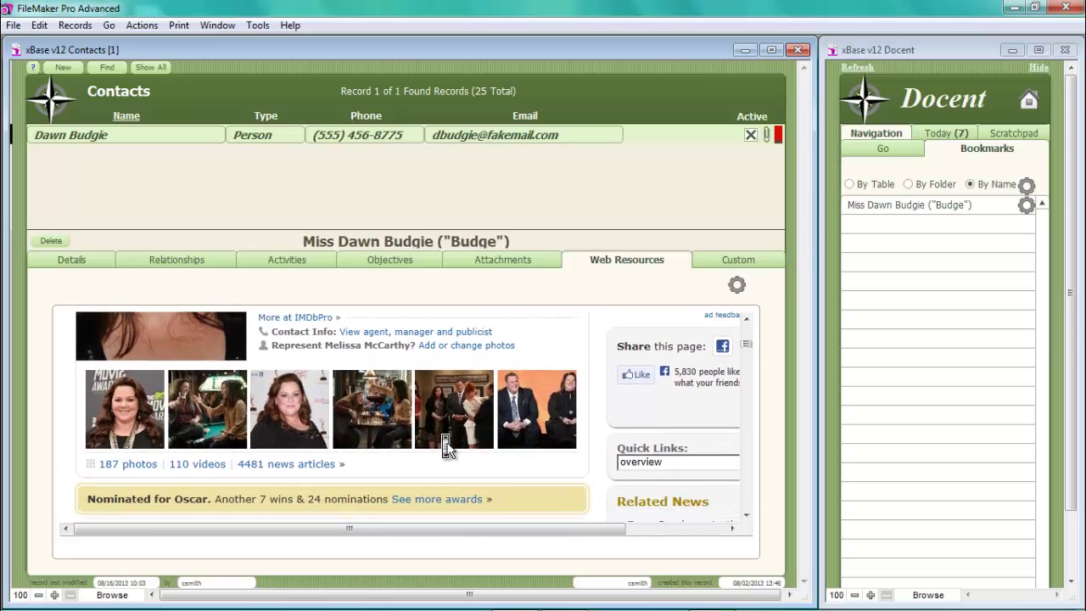
scroll(447, 450, down, 10)
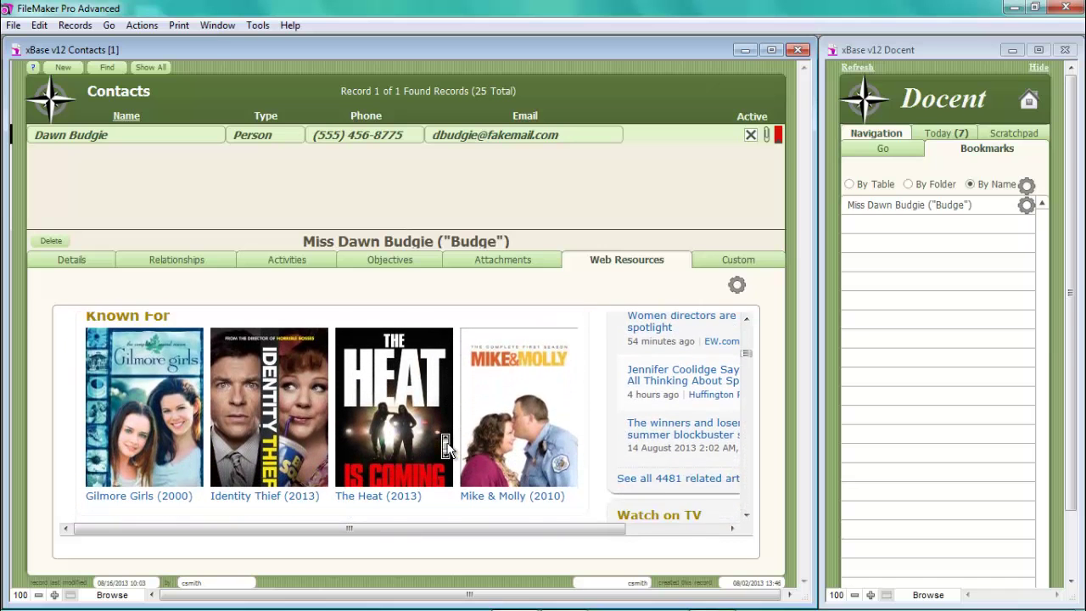
scroll(447, 448, down, 8)
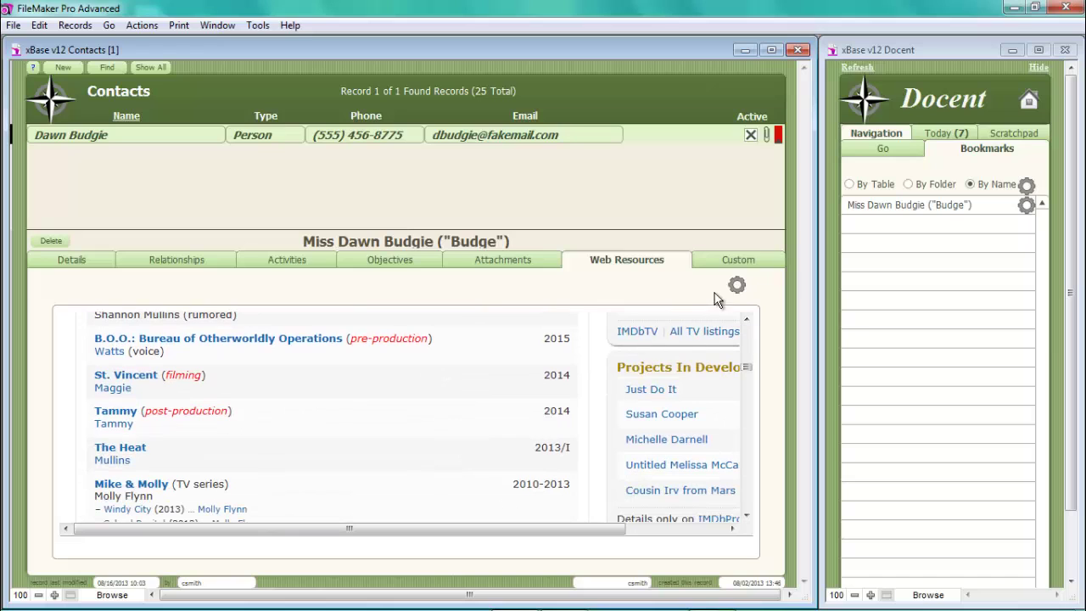
click(737, 286)
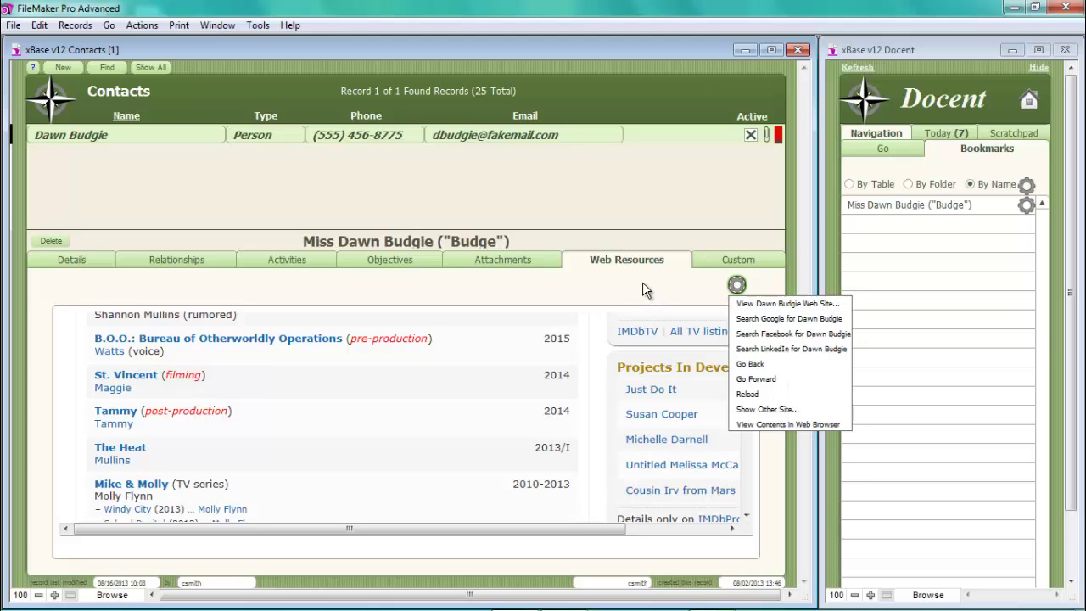
click(670, 263)
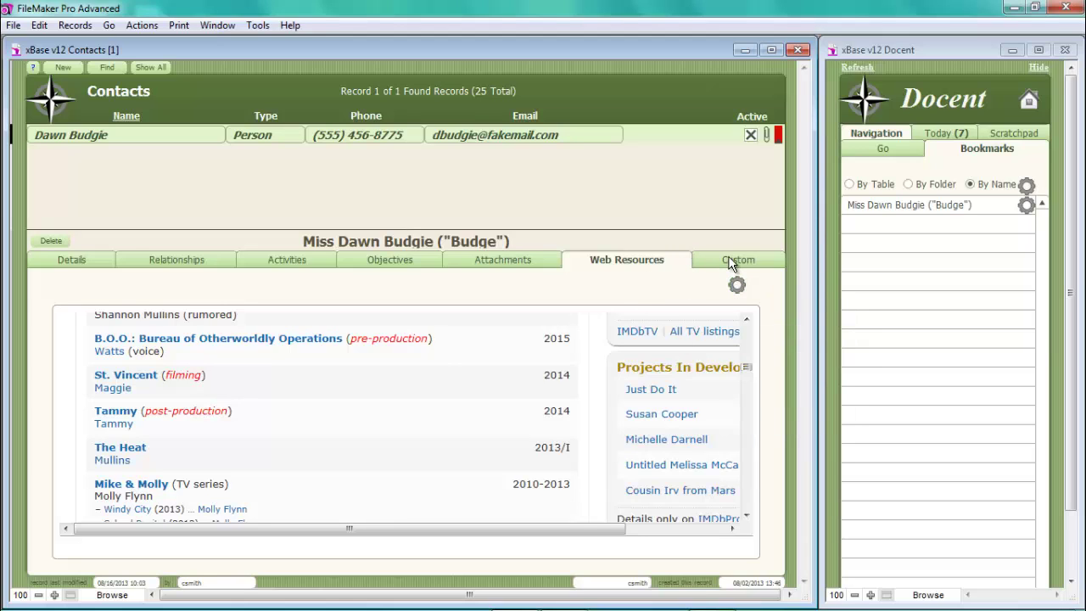
- Show the Custom tab listing the Allergies, Hobbies and Shoe Size attributes
click(728, 259)
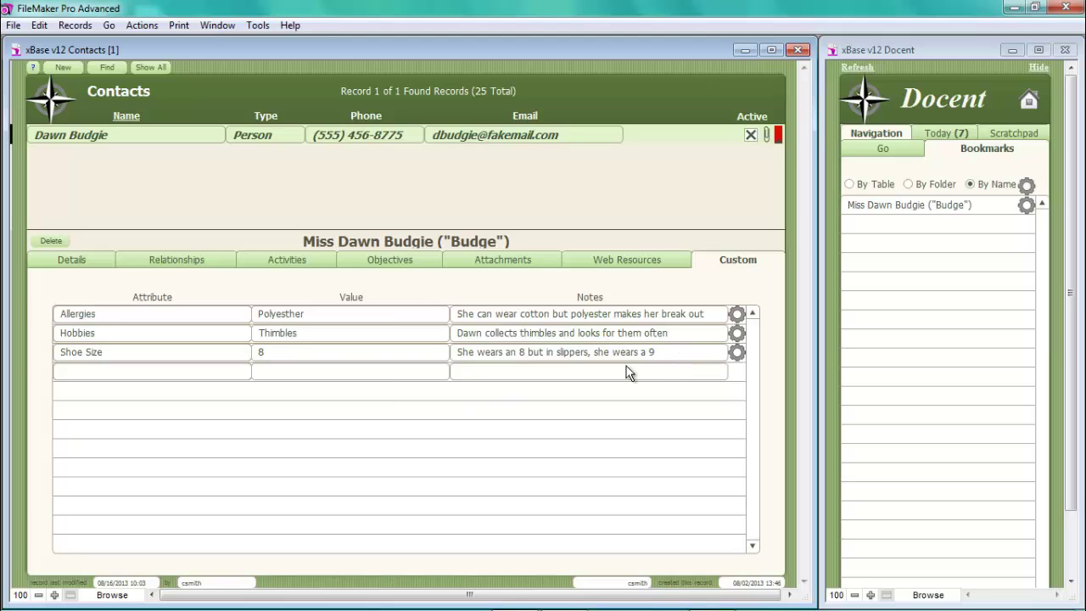
- Create a new 'Favorite Color' attribute definition in the empty custom-attribute row
click(177, 371)
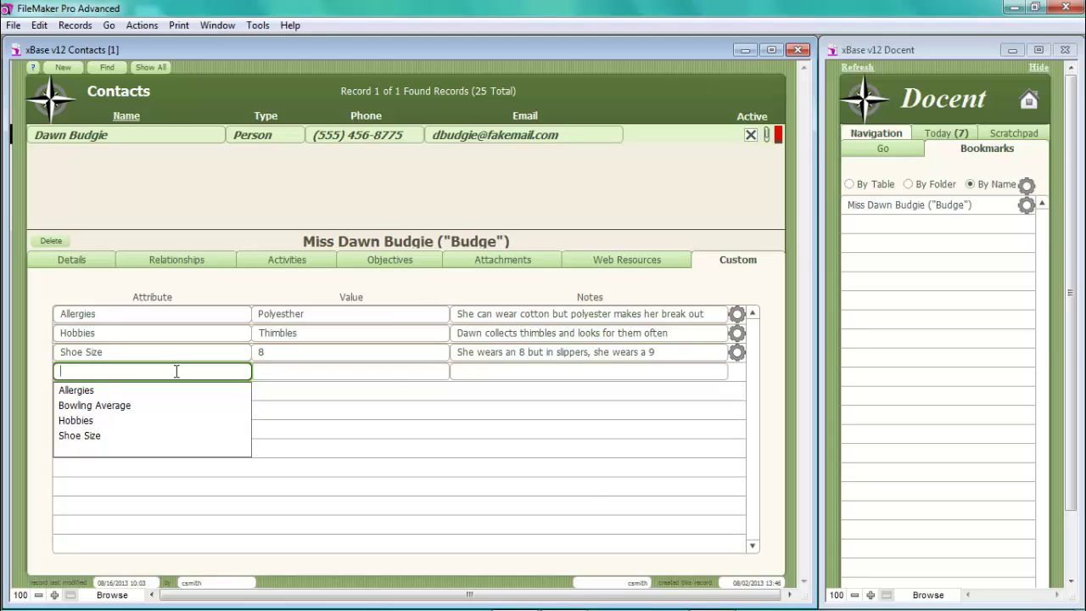
text(Favorit)
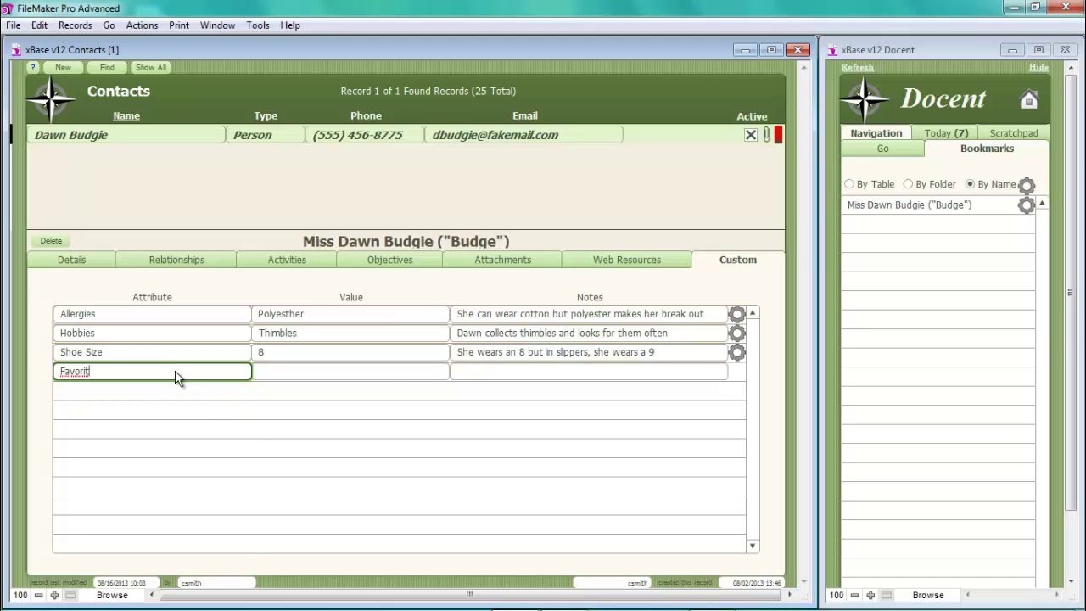
text(e Color)
key(Return)
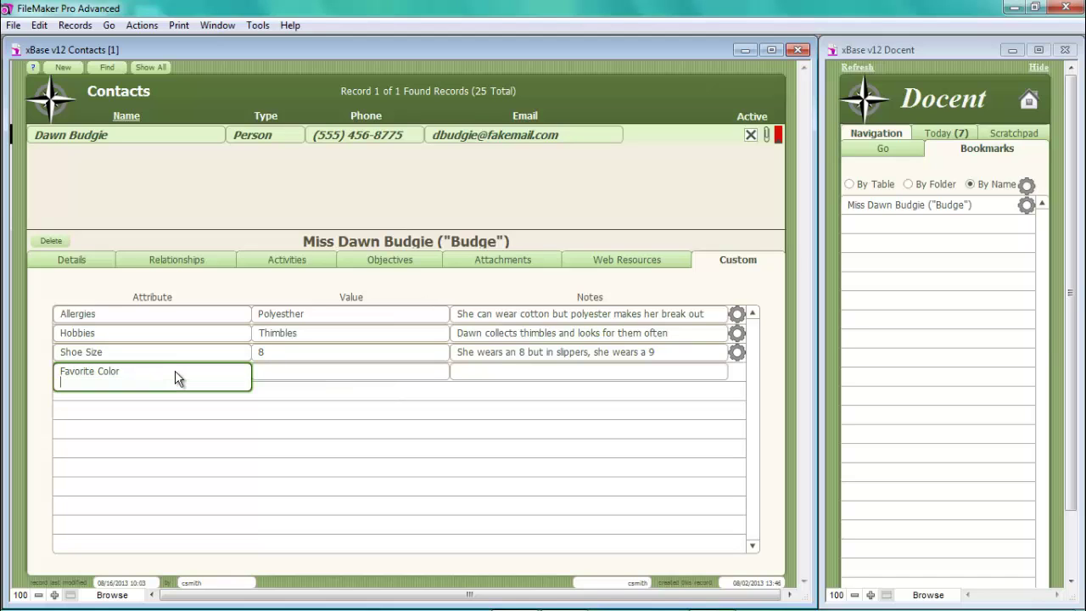
key(Tab)
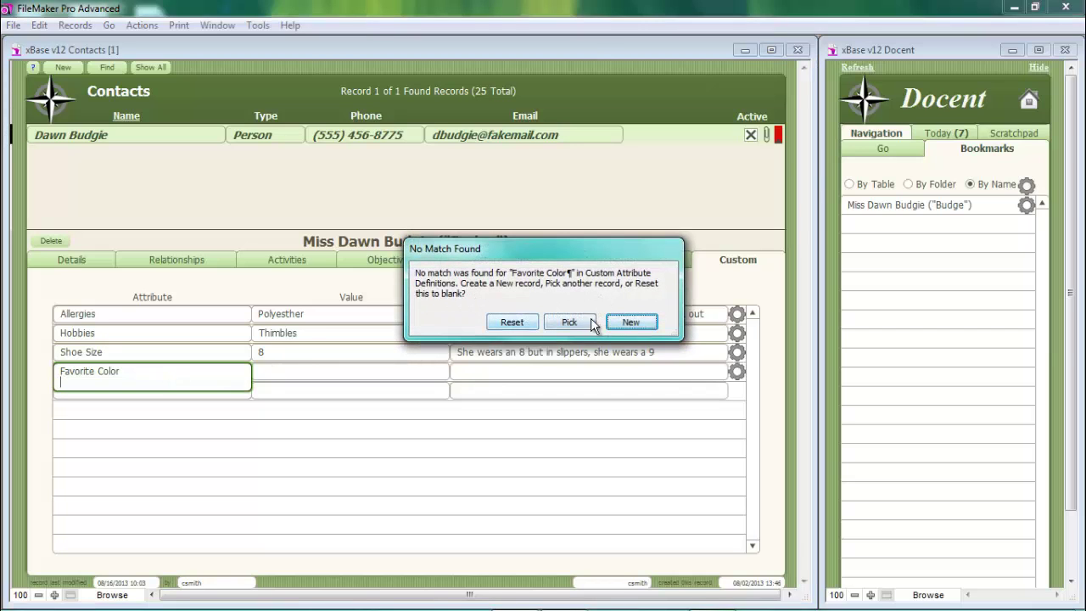
click(628, 322)
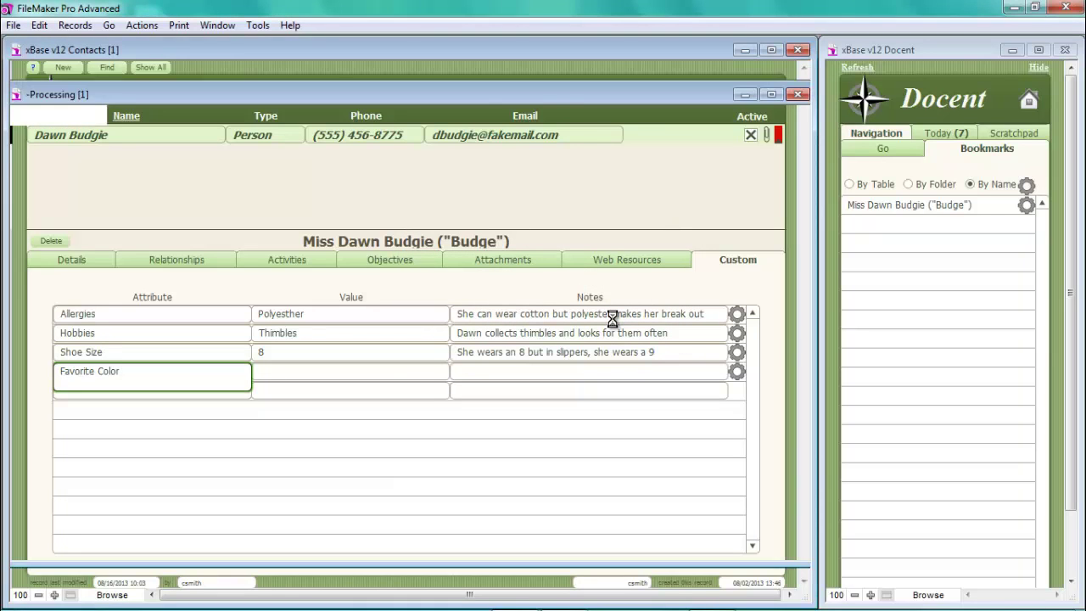
- Set Favorite Color's value to Pink with a note about her 7 pink bath robes
click(277, 371)
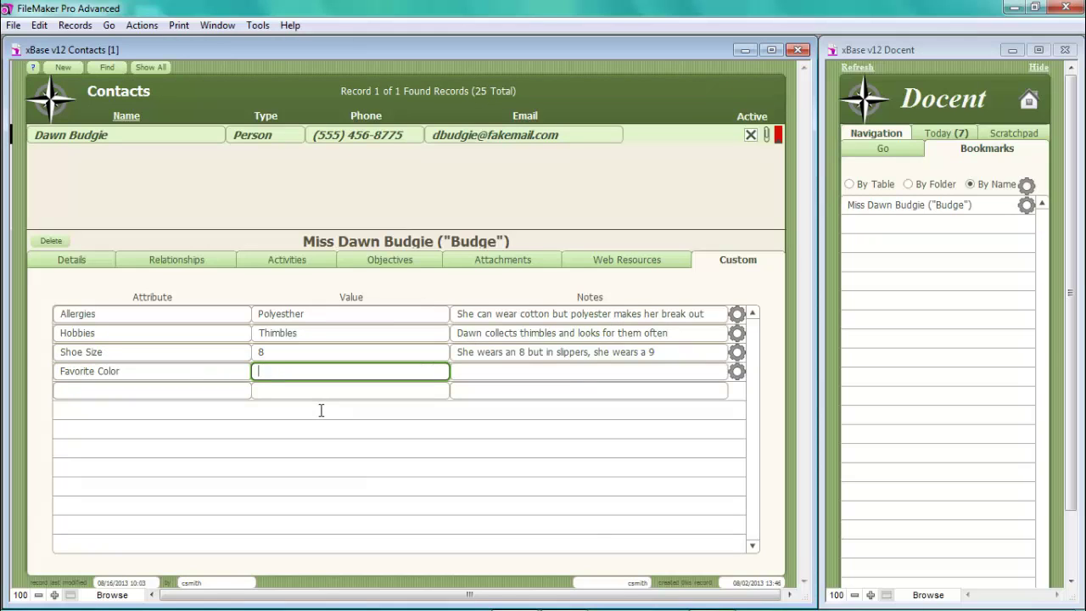
text(Pink)
click(481, 378)
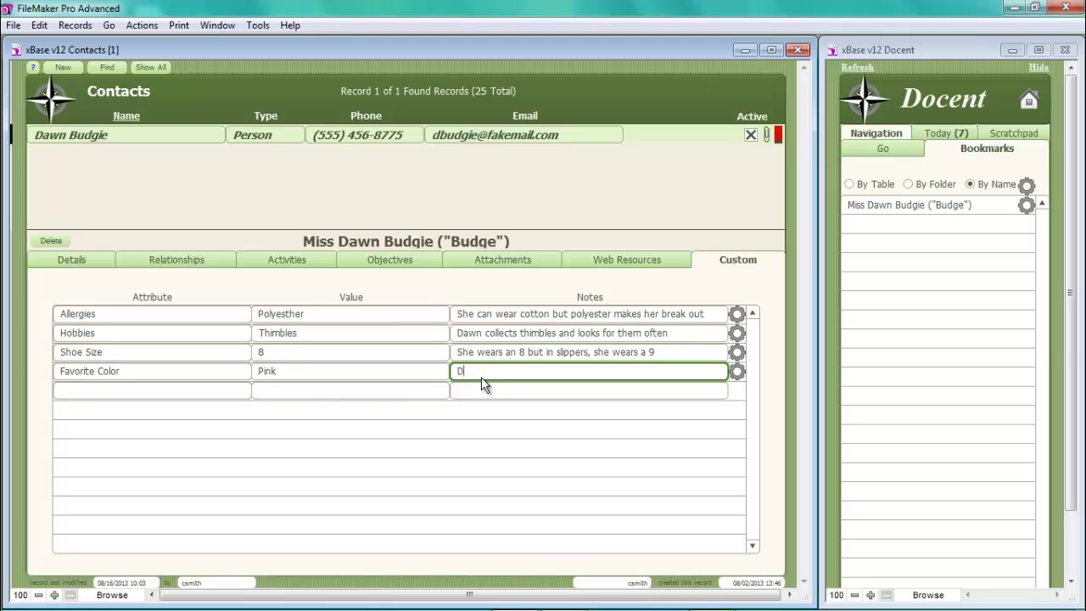
text(Dawn loves pink and has 7 pink bath robes)
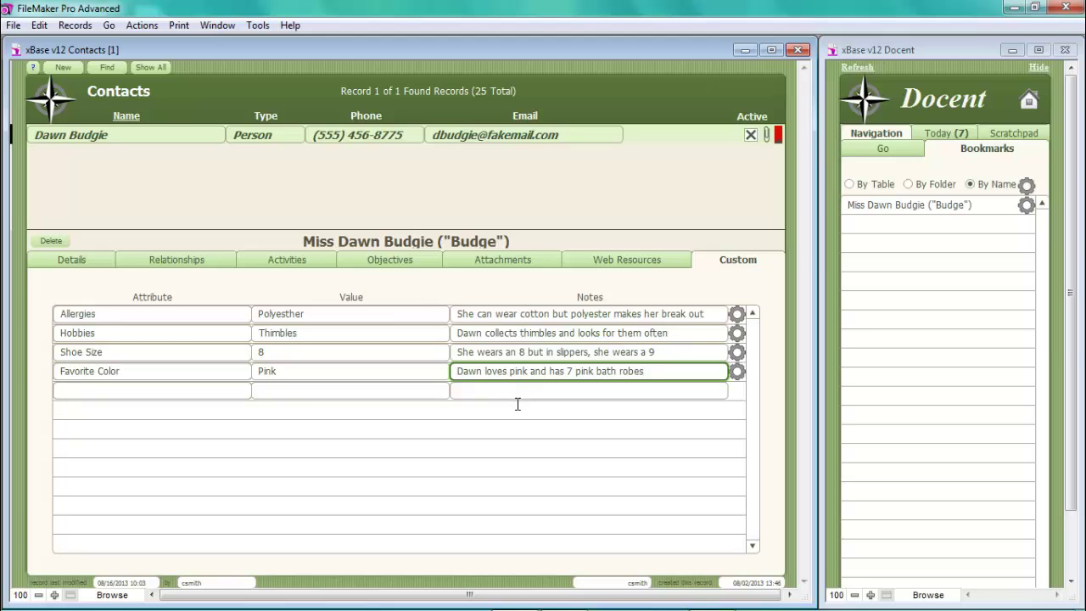
- Go back to the Home Dashboard with the Docent showing its grouped Go destinations
click(1029, 103)
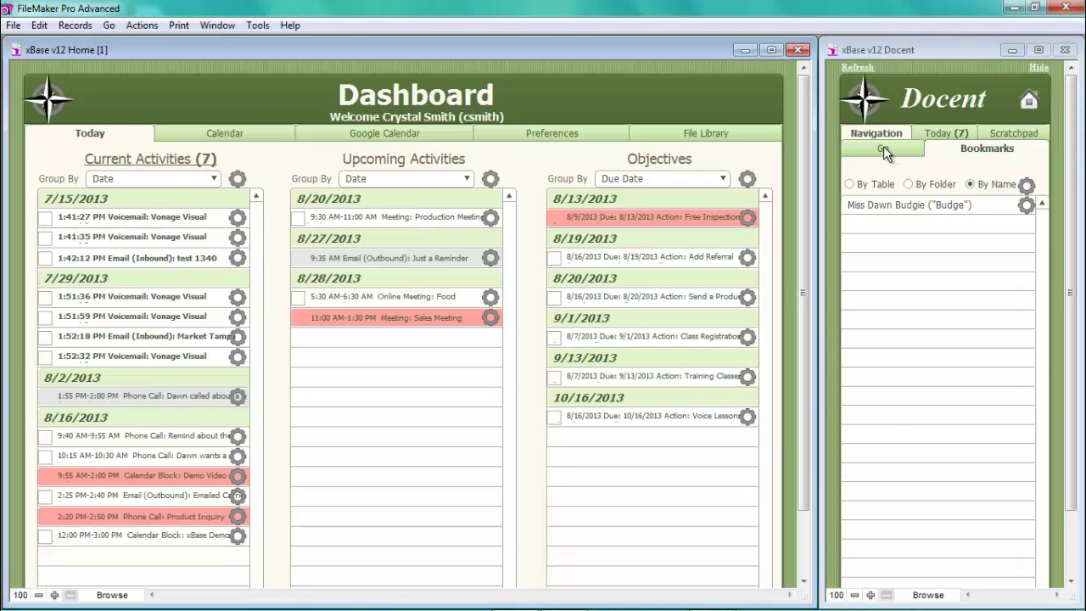
click(884, 147)
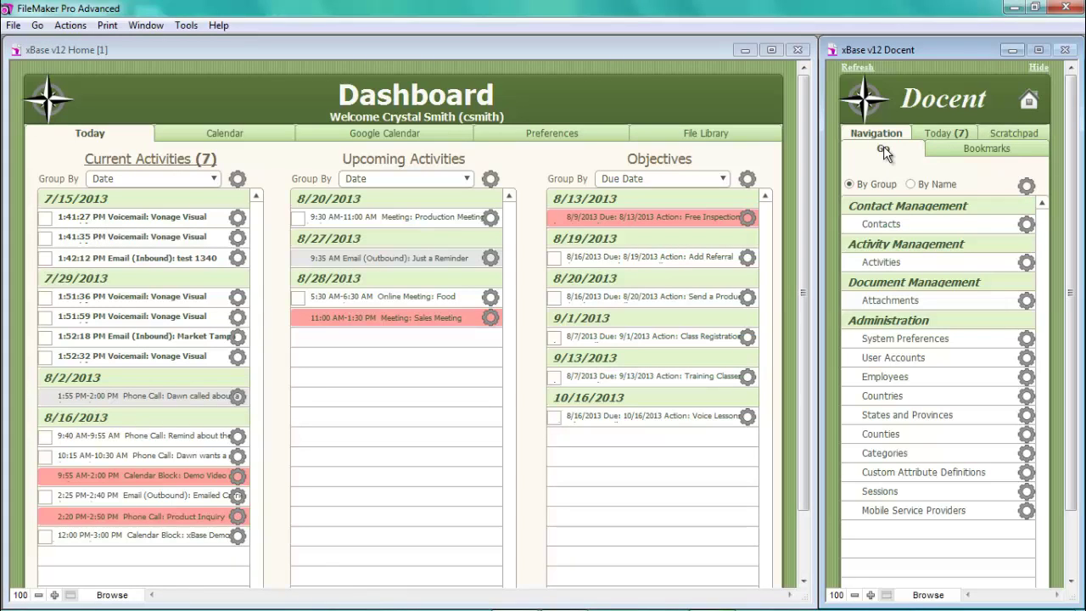